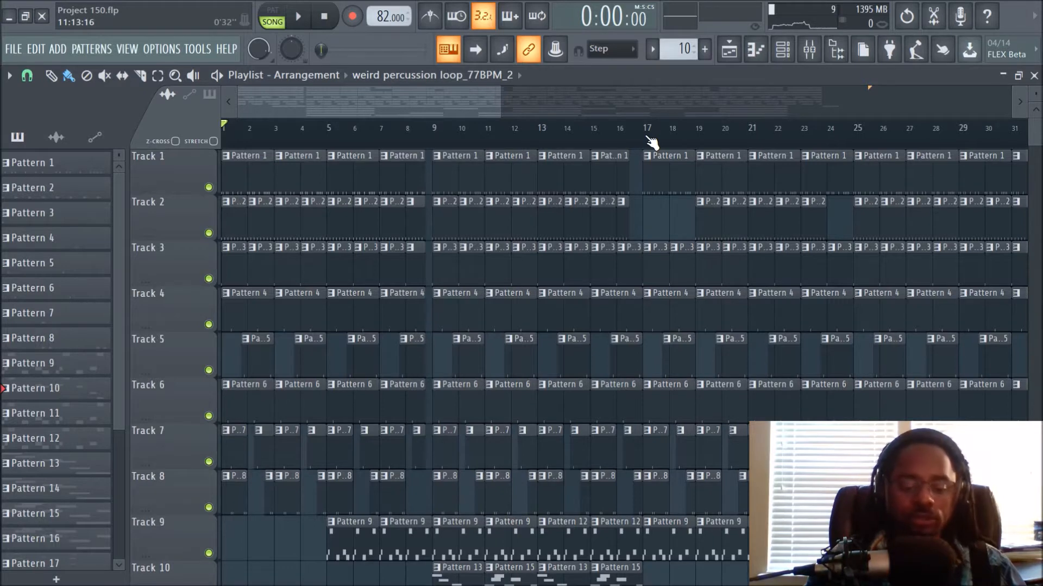
Solo Track 1 in the playlist and play the song from the start to hear it alone.
{"action": "scroll", "coordinate": [651, 143], "scroll_direction": "down", "scroll_amount": 2}
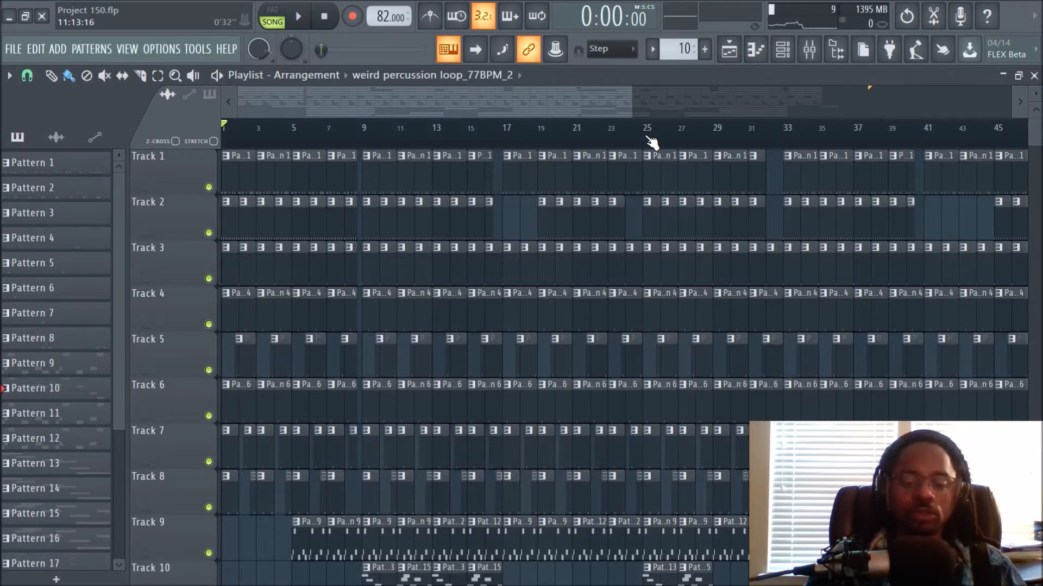
{"action": "scroll", "coordinate": [516, 149], "scroll_direction": "up", "scroll_amount": 4}
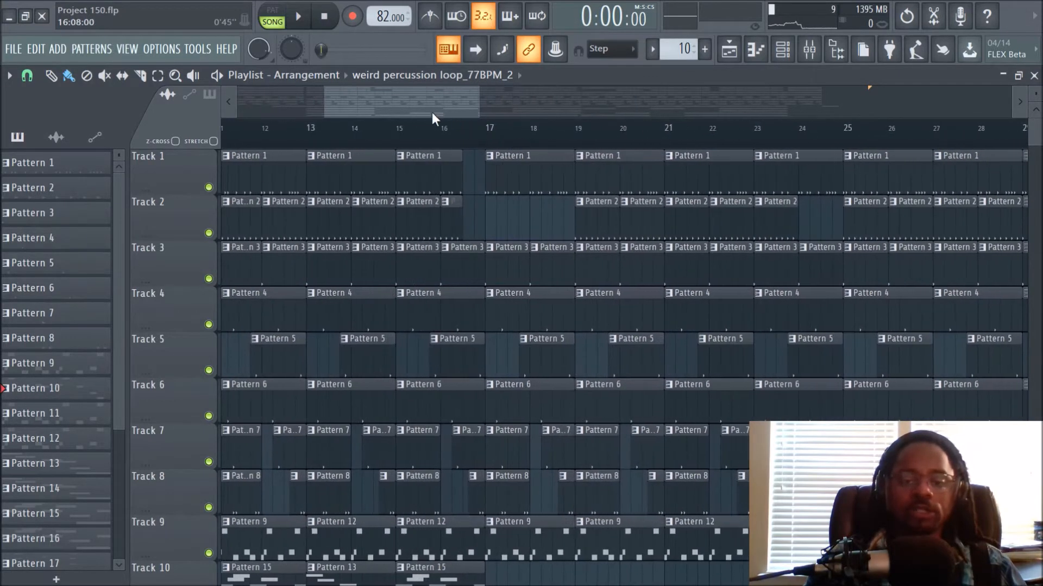
{"action": "left_click_drag", "start_coordinate": [445, 111], "coordinate": [184, 92]}
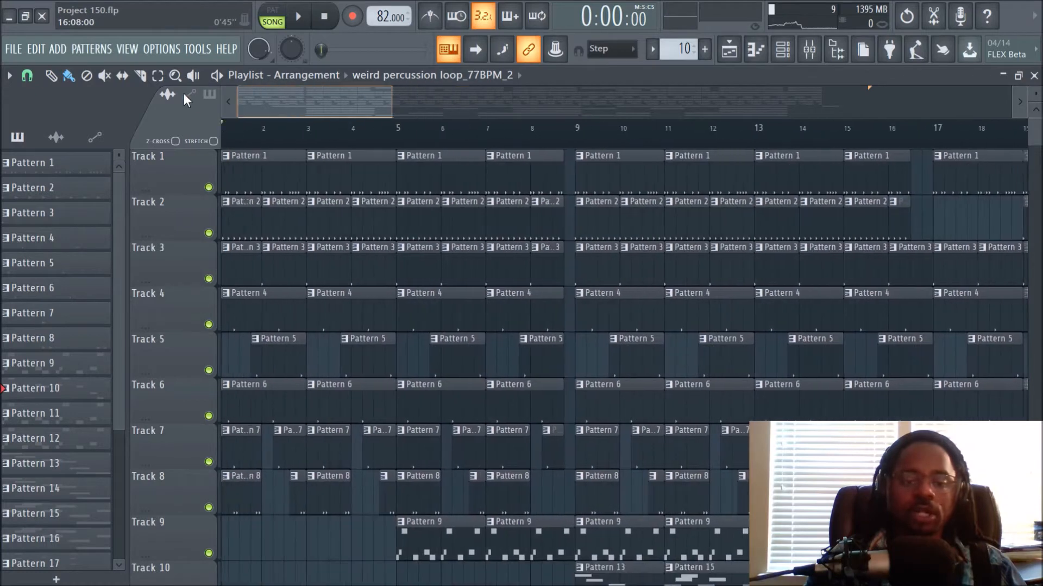
{"action": "right_click", "coordinate": [209, 188]}
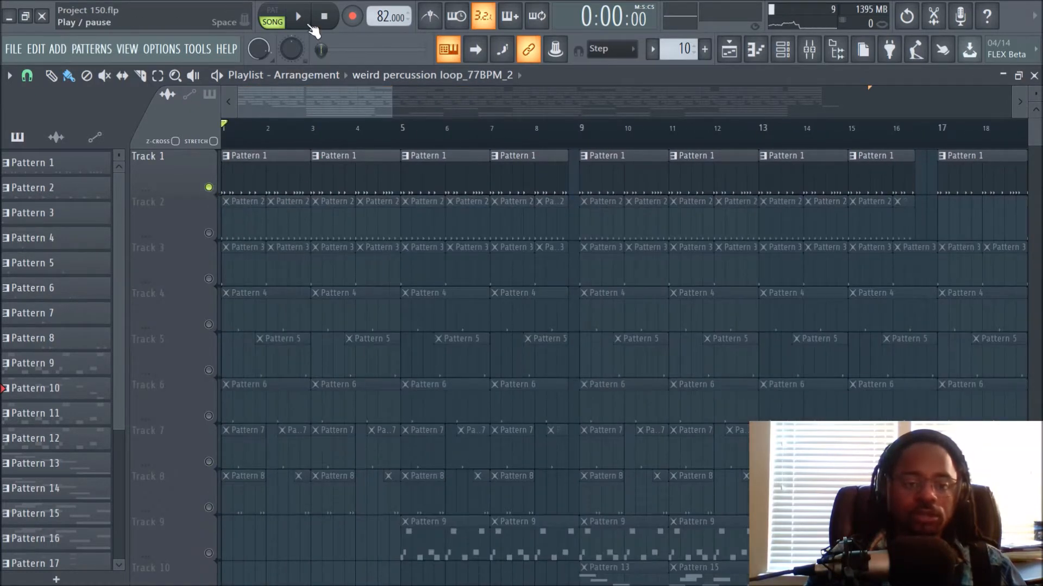
{"action": "left_click", "coordinate": [312, 25]}
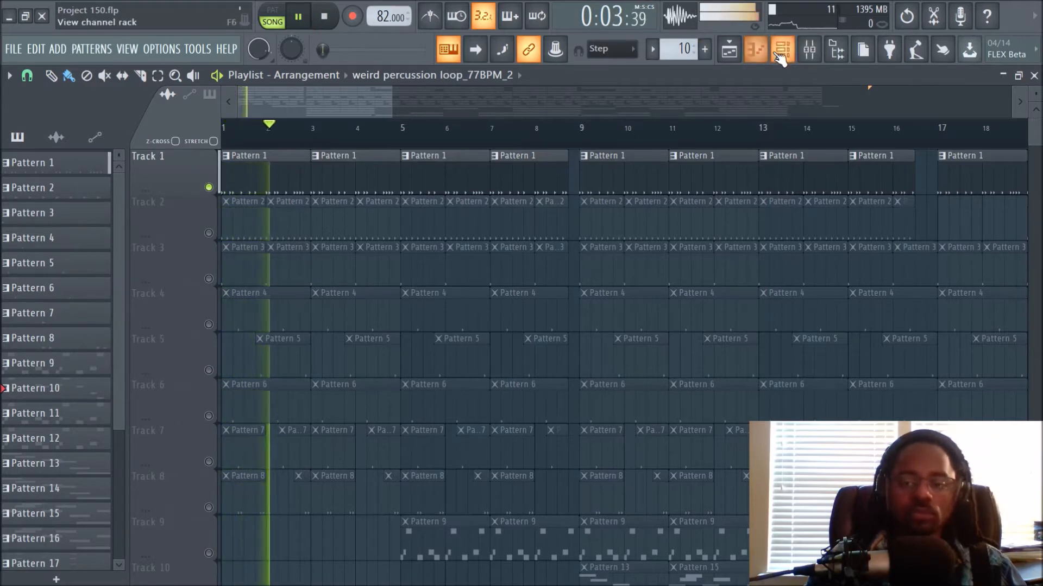
{"action": "left_click", "coordinate": [332, 23]}
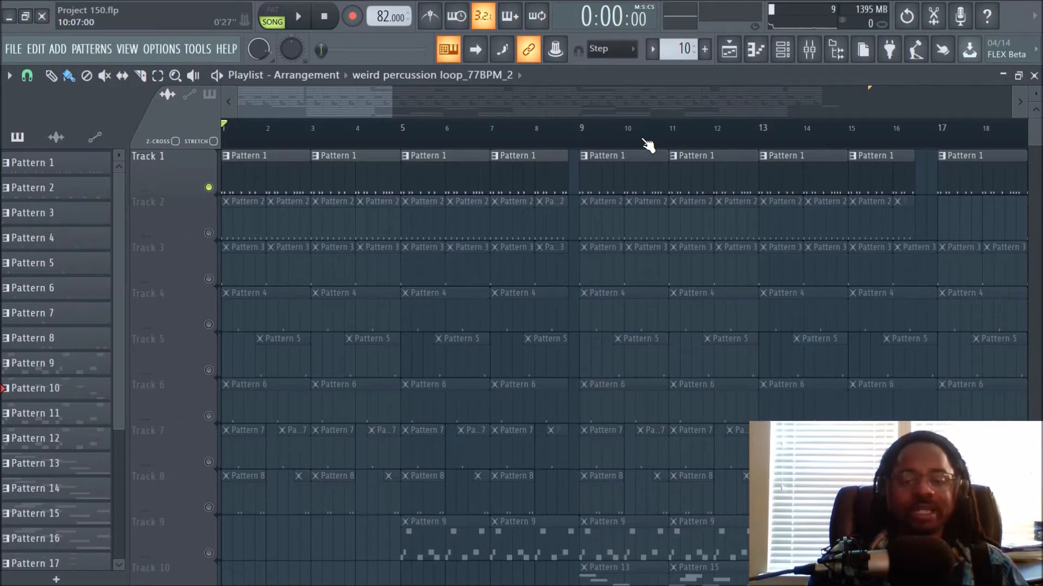
Open the first Pattern 1 clip's kick notes in the piano roll and play them back.
{"action": "scroll", "coordinate": [648, 145], "scroll_direction": "down", "scroll_amount": 1}
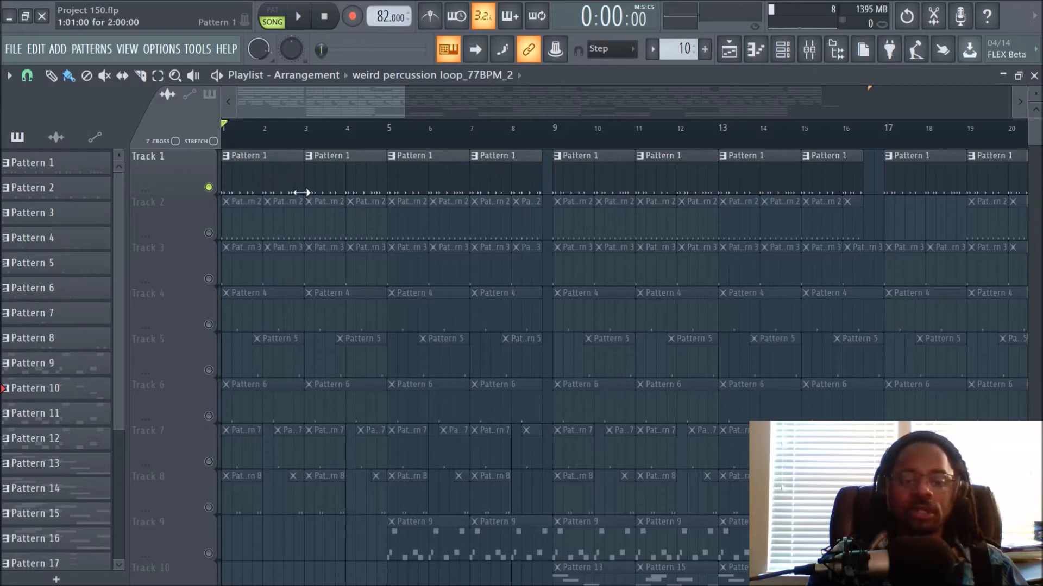
{"action": "double_click", "coordinate": [245, 183]}
{"action": "key", "text": "space"}
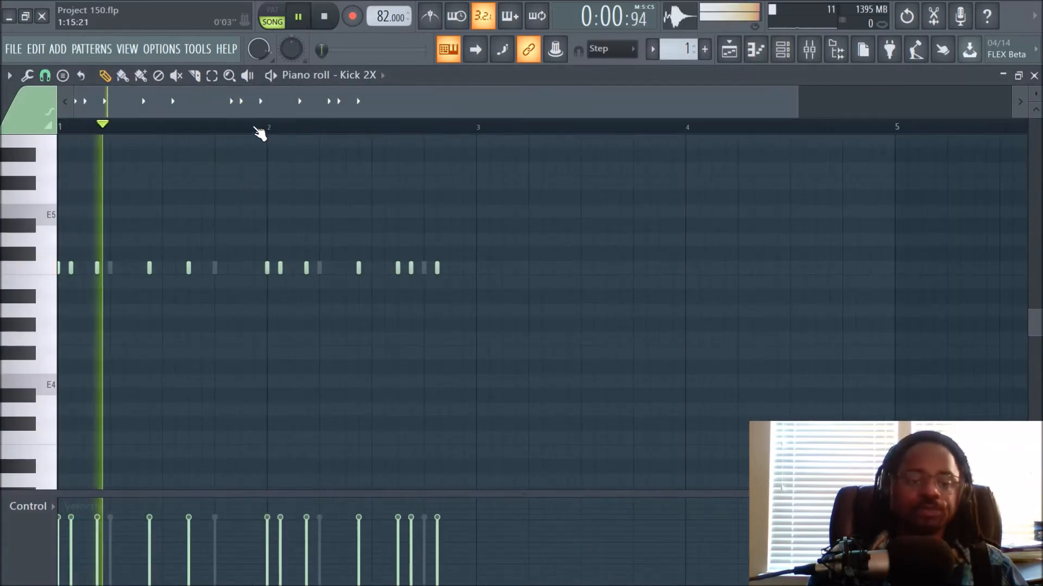
{"action": "scroll", "coordinate": [260, 133], "scroll_direction": "up", "scroll_amount": 2}
{"action": "scroll", "coordinate": [260, 133], "scroll_direction": "up", "scroll_amount": 2}
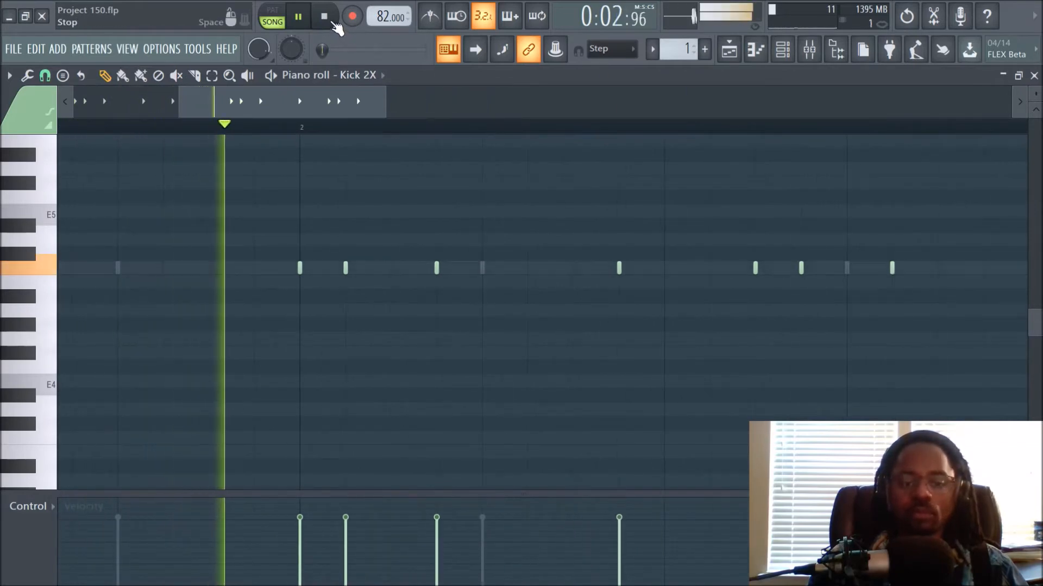
{"action": "left_click", "coordinate": [326, 22]}
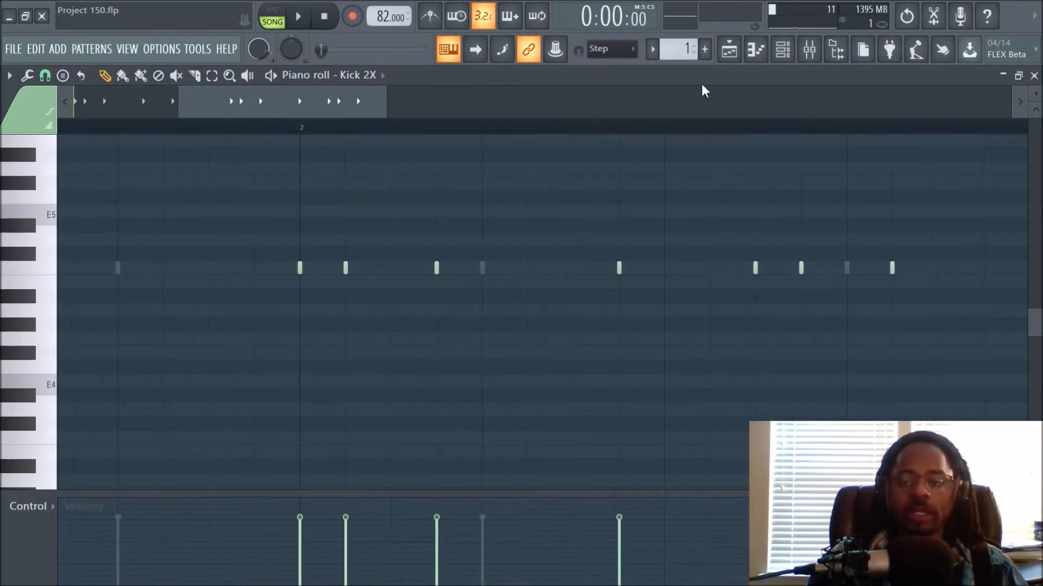
Inspect the Fruity parametric EQ 2 curve on the Kick mixer track and close the plugin.
{"action": "left_click", "coordinate": [729, 50]}
{"action": "left_click", "coordinate": [809, 49]}
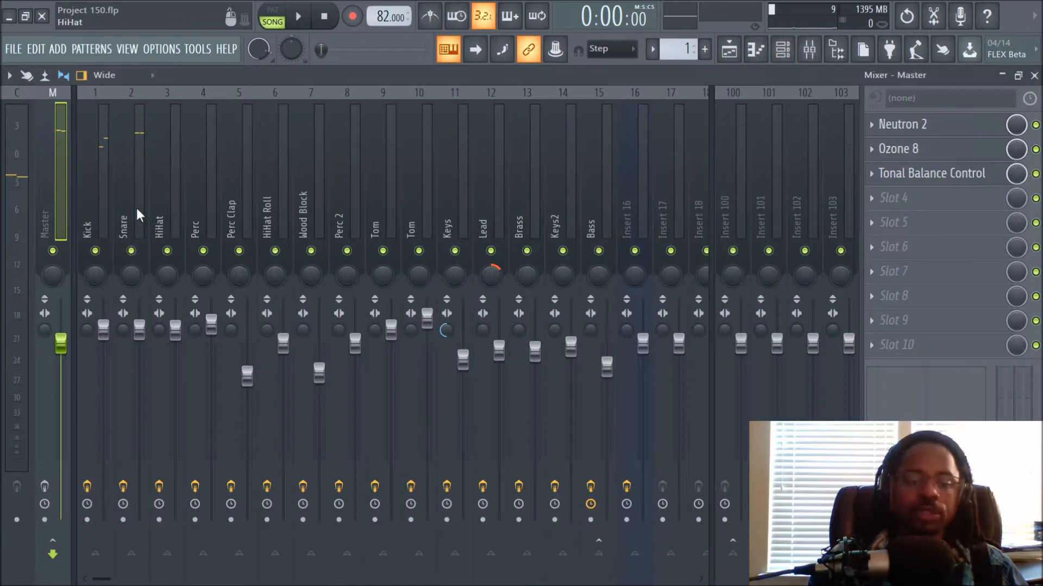
{"action": "left_click", "coordinate": [82, 205]}
{"action": "left_click", "coordinate": [918, 126]}
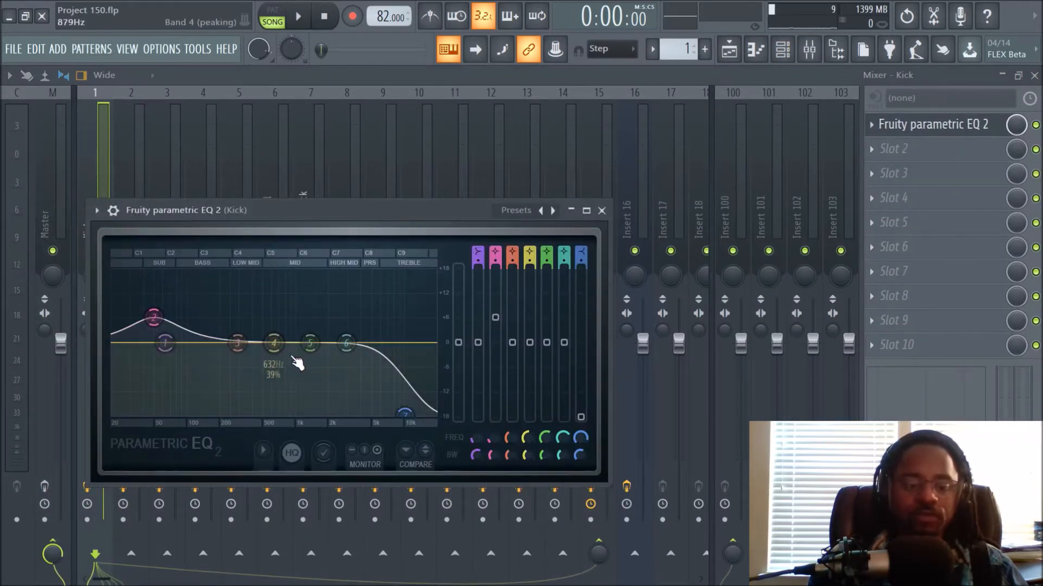
{"action": "left_click", "coordinate": [602, 210]}
Solo the Snare mixer track and briefly play the song to hear it in isolation.
{"action": "left_click", "coordinate": [126, 184]}
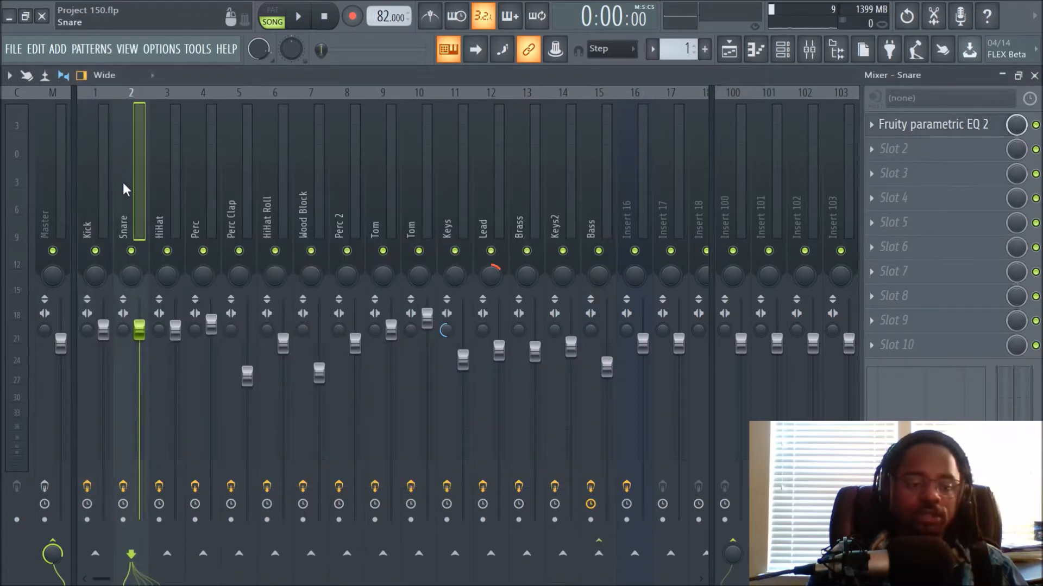
{"action": "right_click", "coordinate": [132, 252]}
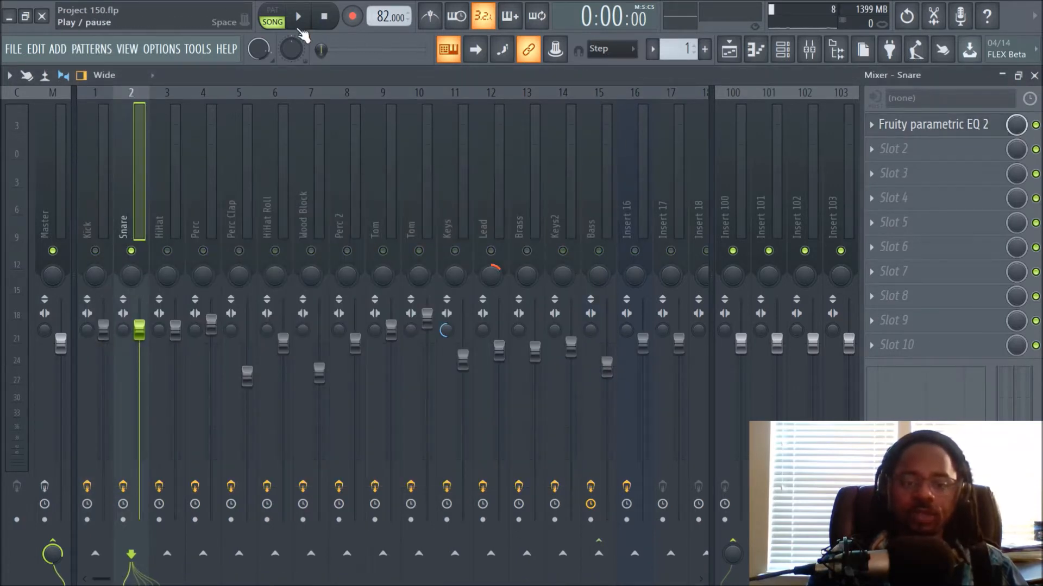
{"action": "left_click", "coordinate": [299, 26]}
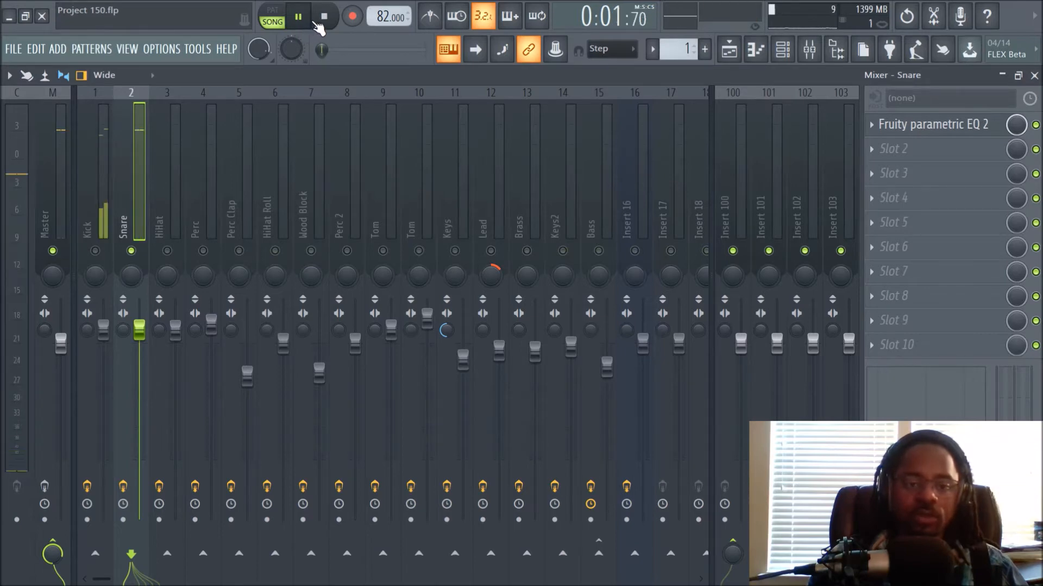
{"action": "left_click", "coordinate": [302, 19]}
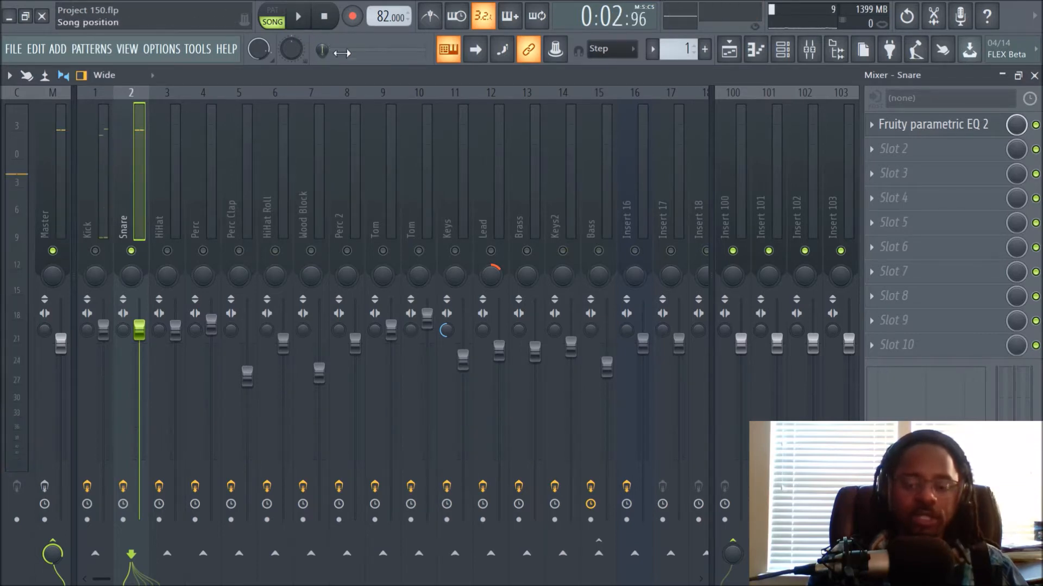
Examine the Snare track's Fruity parametric EQ 2 during playback and turn off the snare solo.
{"action": "left_click", "coordinate": [904, 129]}
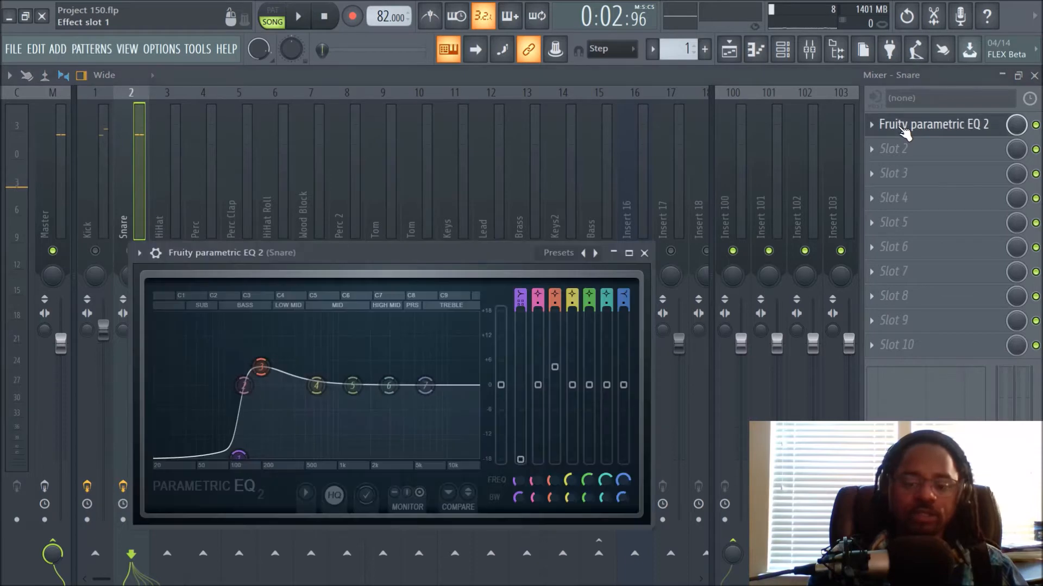
{"action": "key", "text": "space"}
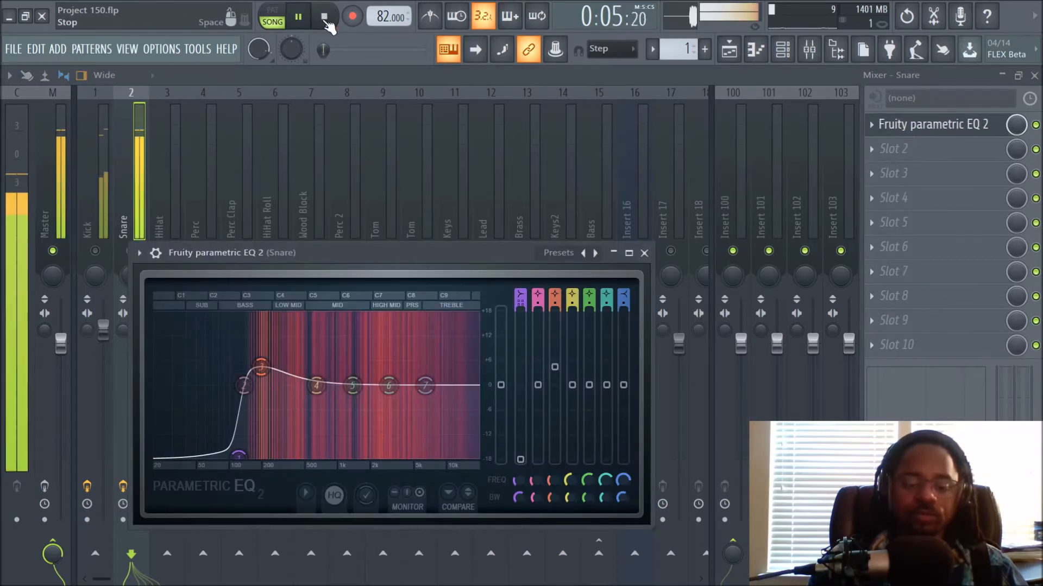
{"action": "left_click", "coordinate": [326, 23]}
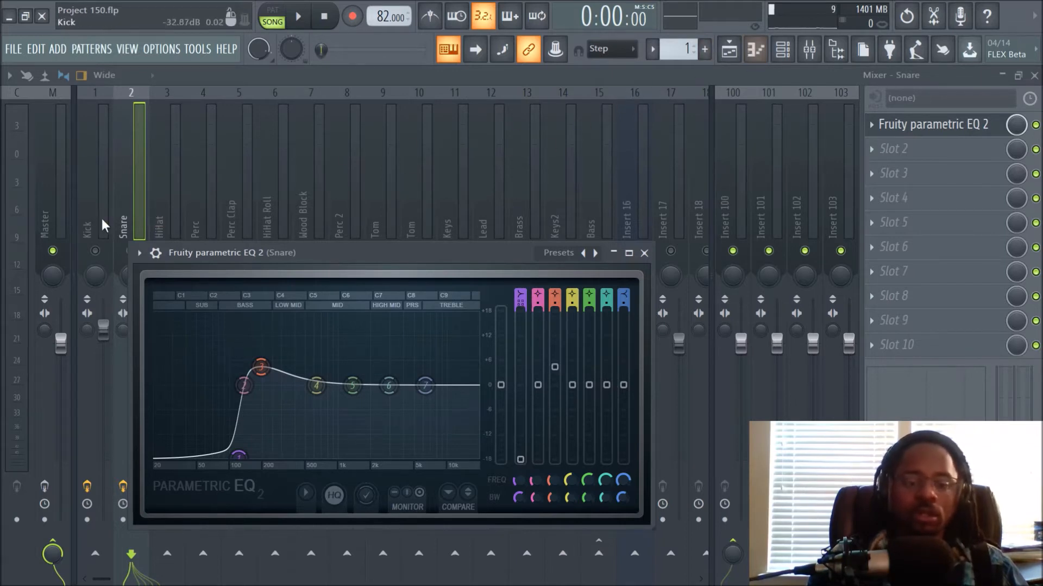
{"action": "left_click", "coordinate": [129, 196]}
{"action": "right_click", "coordinate": [132, 252]}
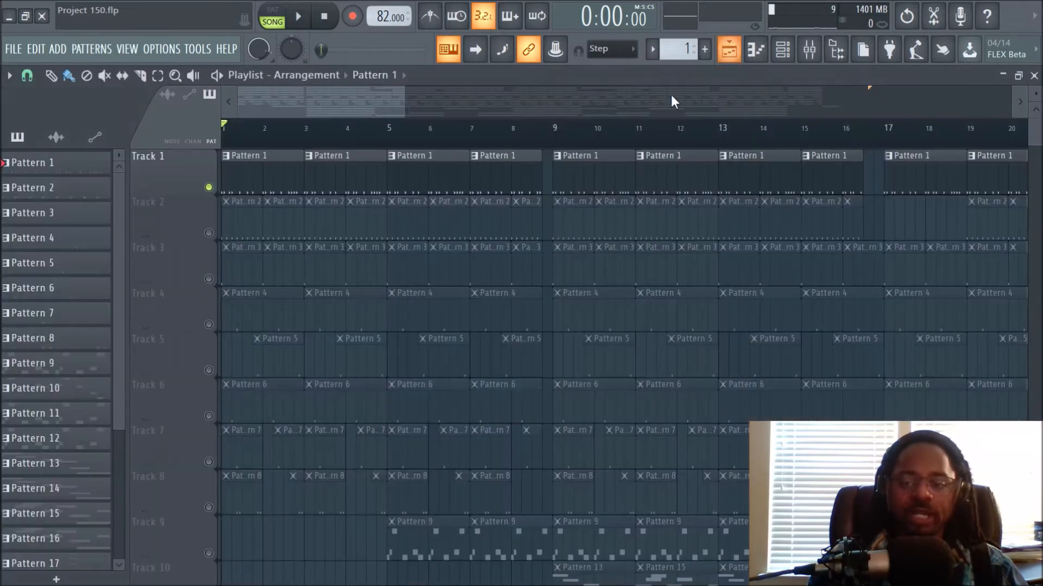
Unmute Track 2 in the playlist and play it together with Track 1.
{"action": "left_click", "coordinate": [728, 49]}
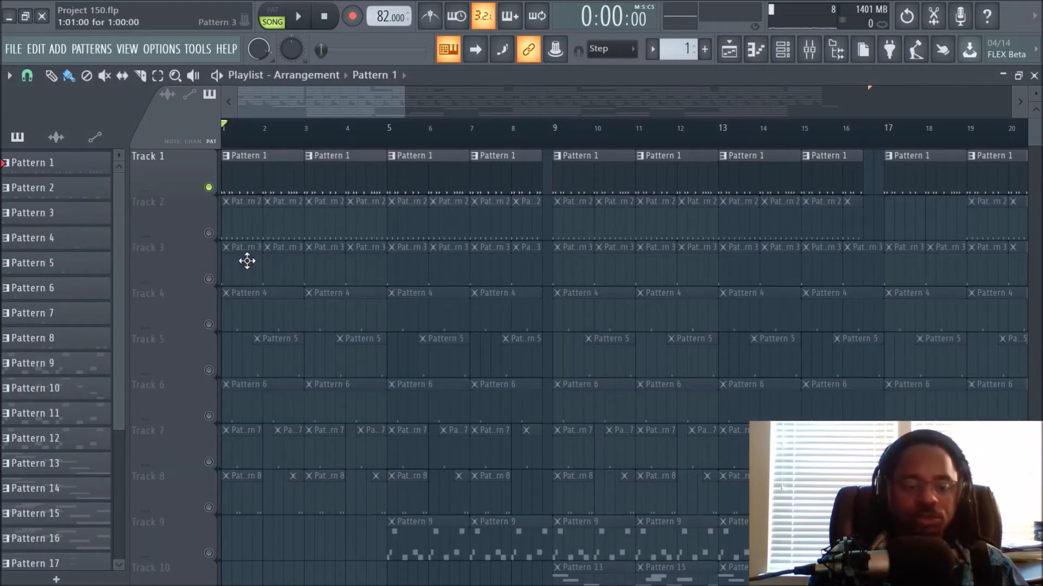
{"action": "left_click", "coordinate": [209, 233]}
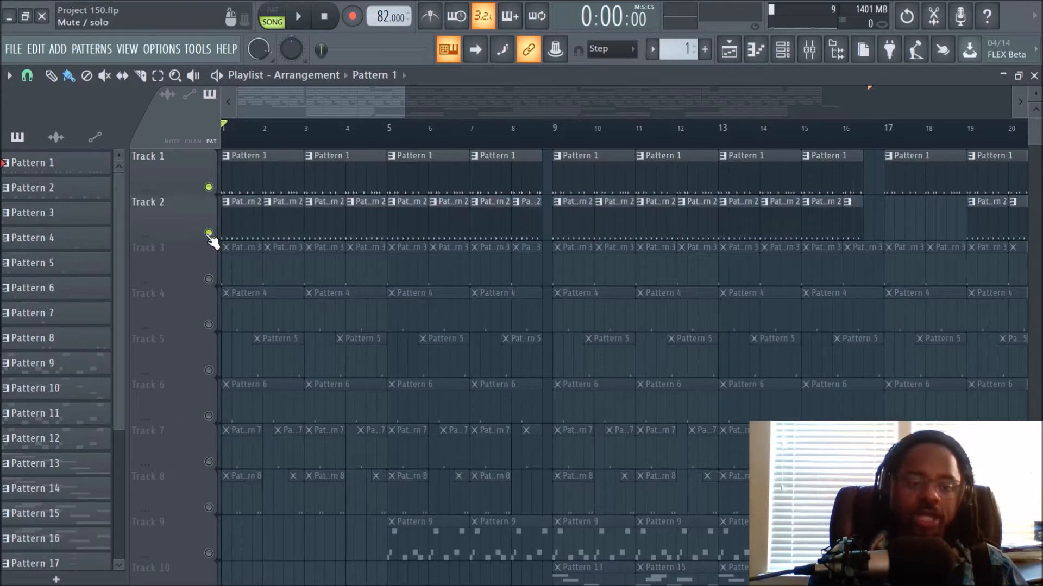
{"action": "left_click", "coordinate": [298, 17]}
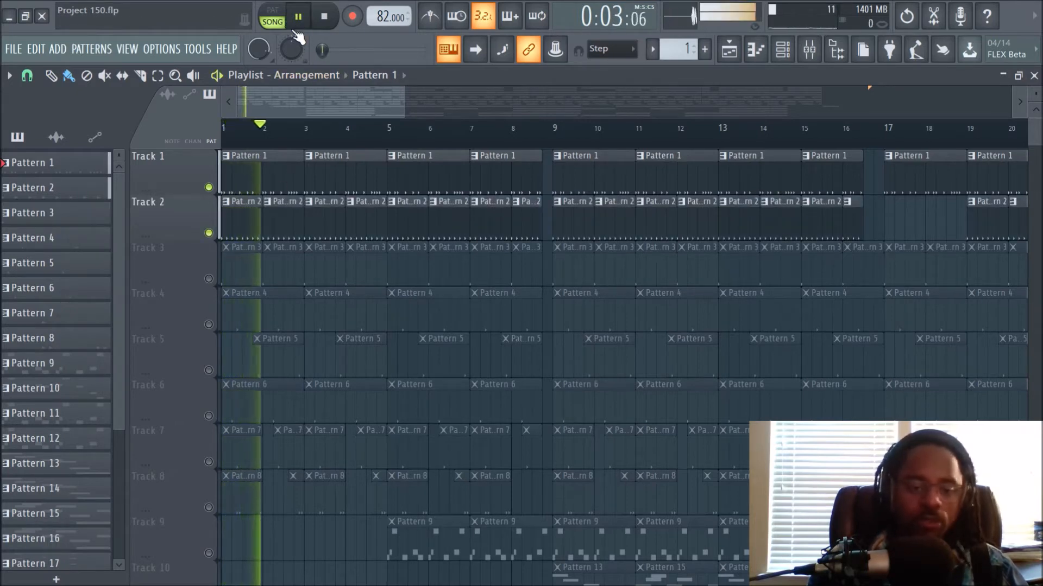
{"action": "left_click", "coordinate": [333, 23]}
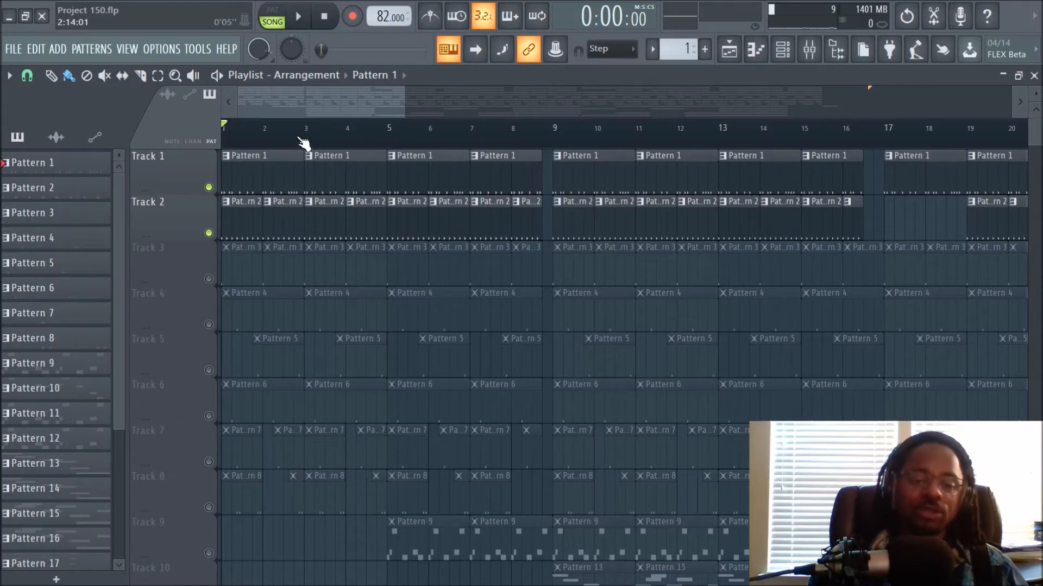
Unmute Track 3 in the playlist and play it together with Tracks 1 and 2.
{"action": "scroll", "coordinate": [291, 104], "scroll_direction": "up", "scroll_amount": 3}
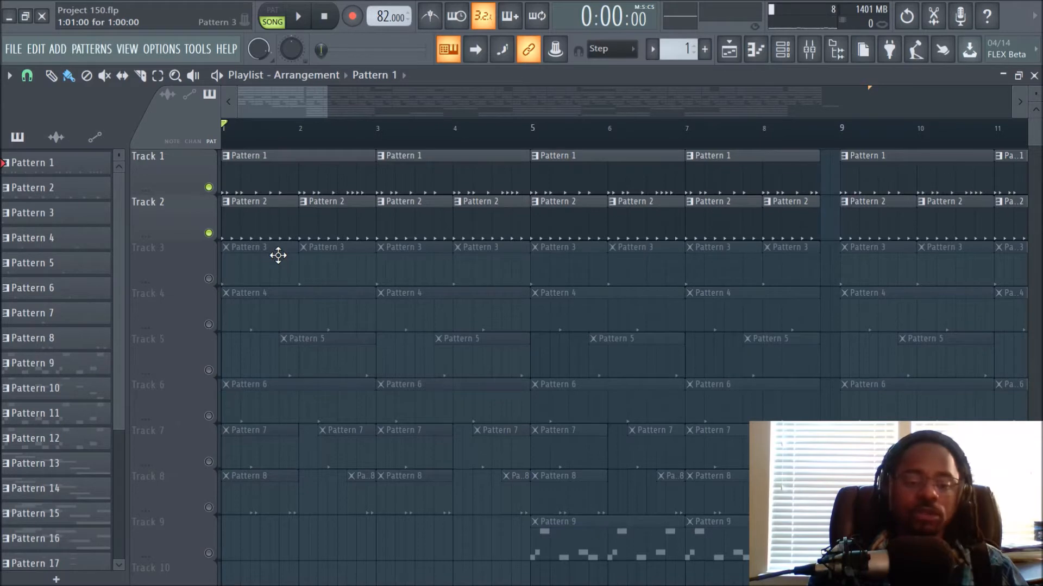
{"action": "left_click", "coordinate": [209, 278]}
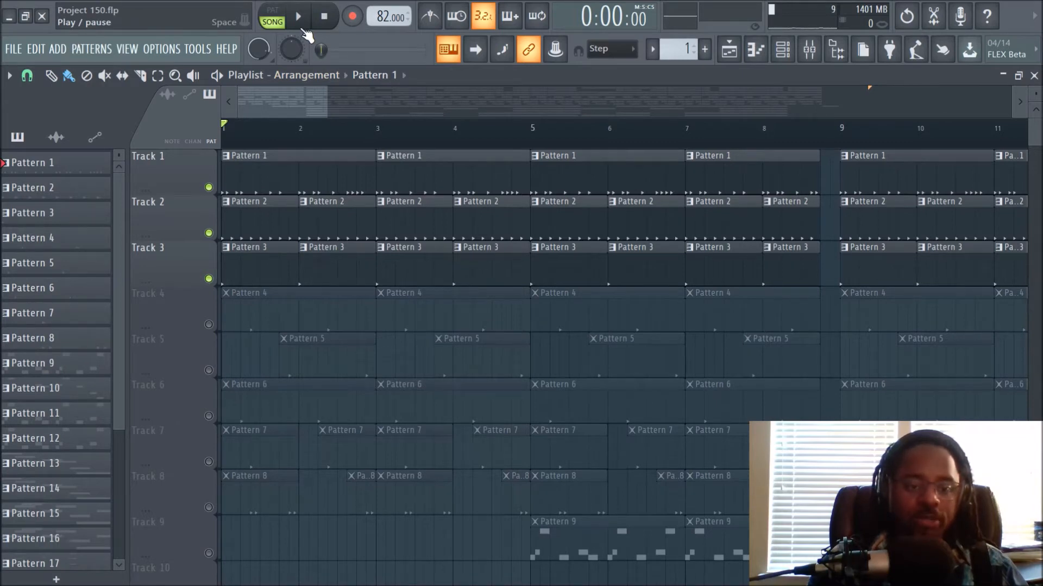
{"action": "left_click", "coordinate": [301, 20]}
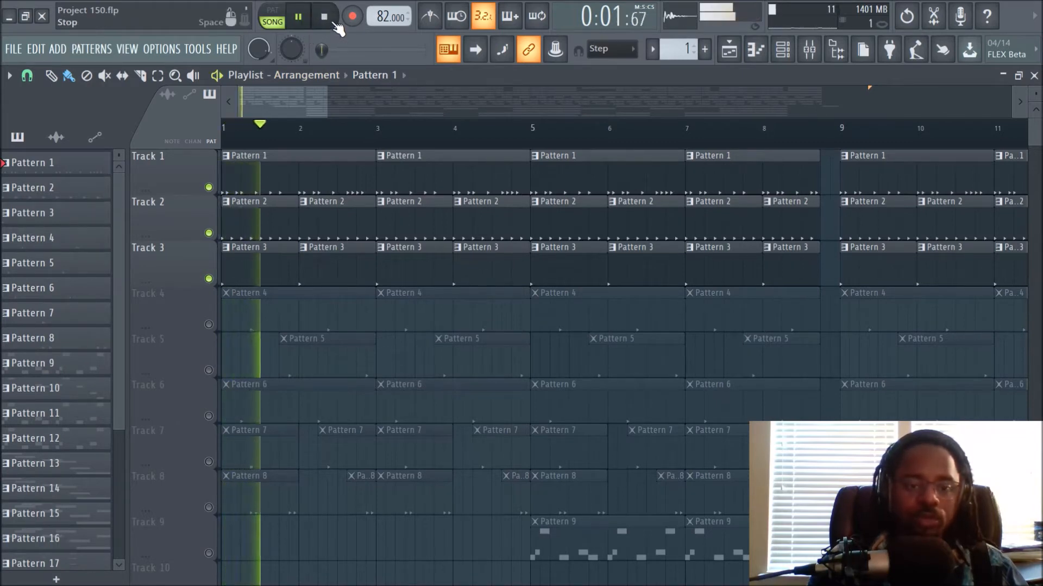
{"action": "left_click", "coordinate": [324, 17]}
Select Pattern 3 from its Track 3 clip, solo the Perc mixer track and listen to it in isolation.
{"action": "left_click", "coordinate": [260, 265]}
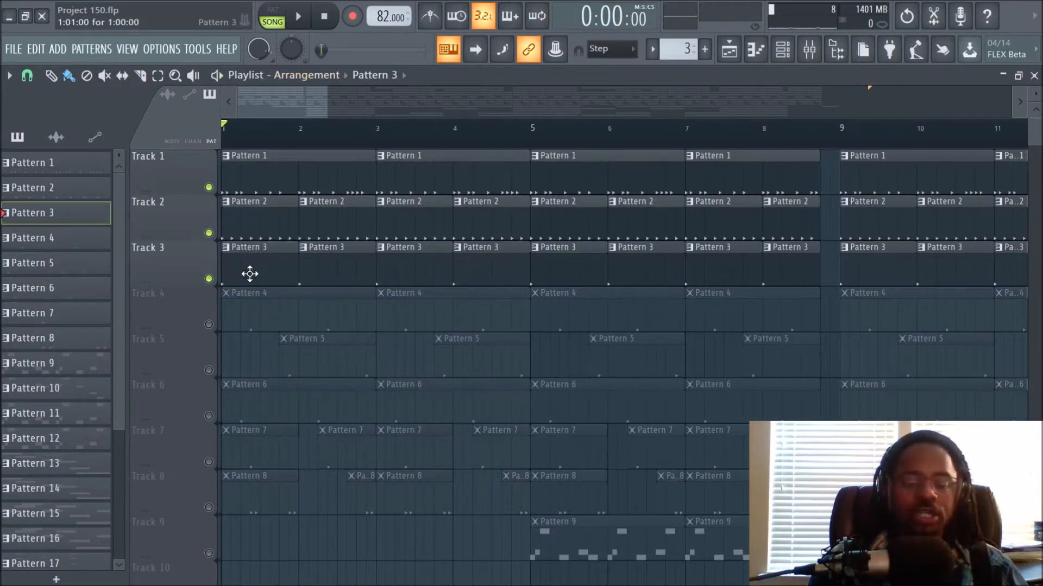
{"action": "left_click", "coordinate": [808, 49]}
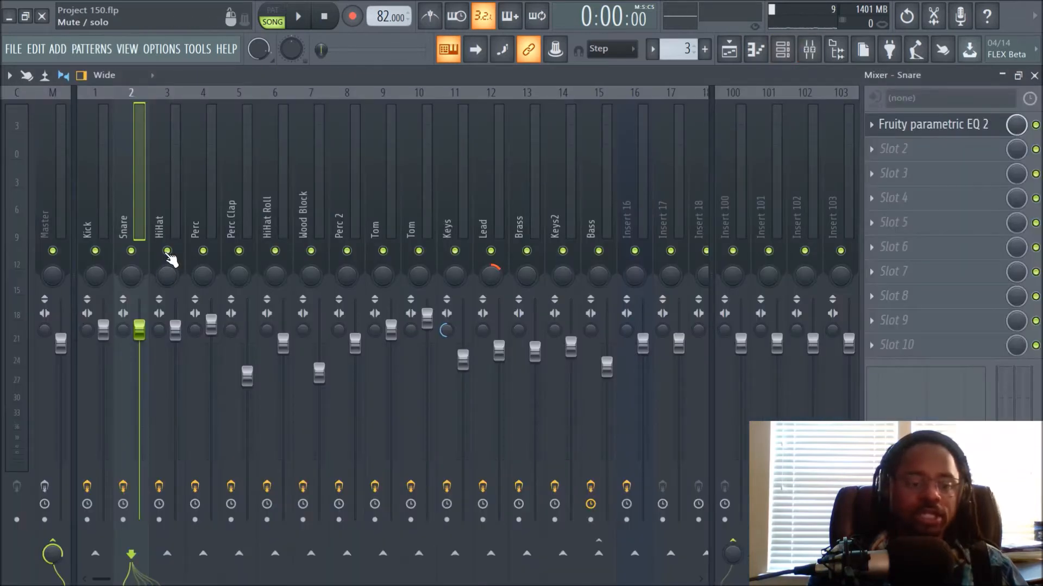
{"action": "right_click", "coordinate": [206, 251]}
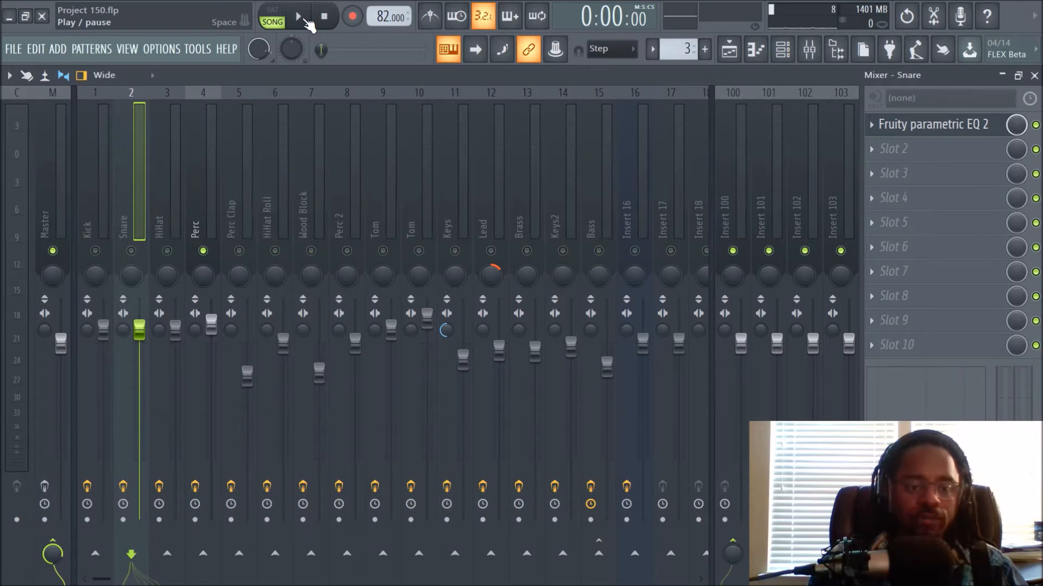
{"action": "left_click", "coordinate": [299, 18]}
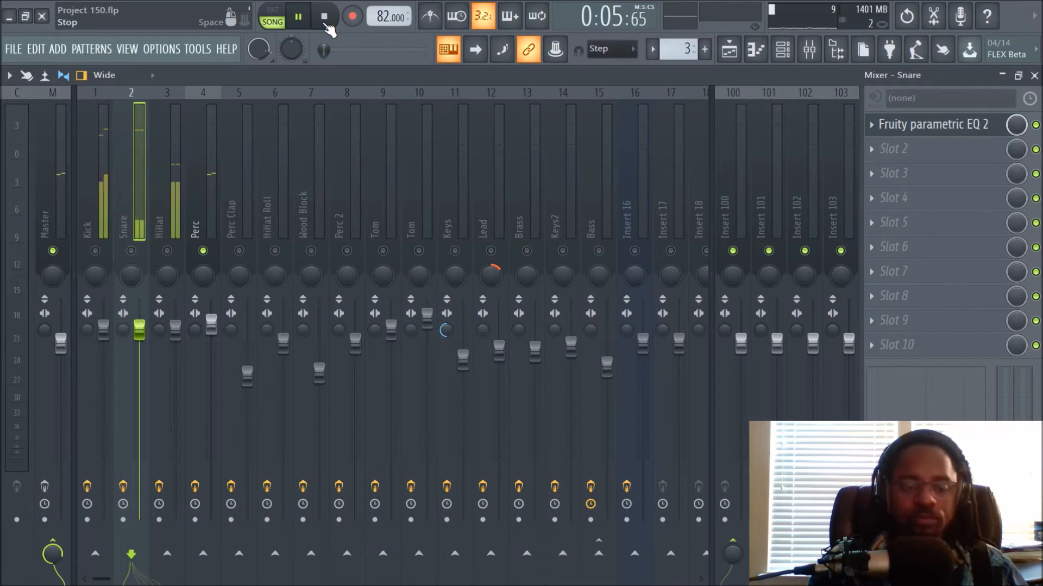
{"action": "left_click", "coordinate": [327, 25]}
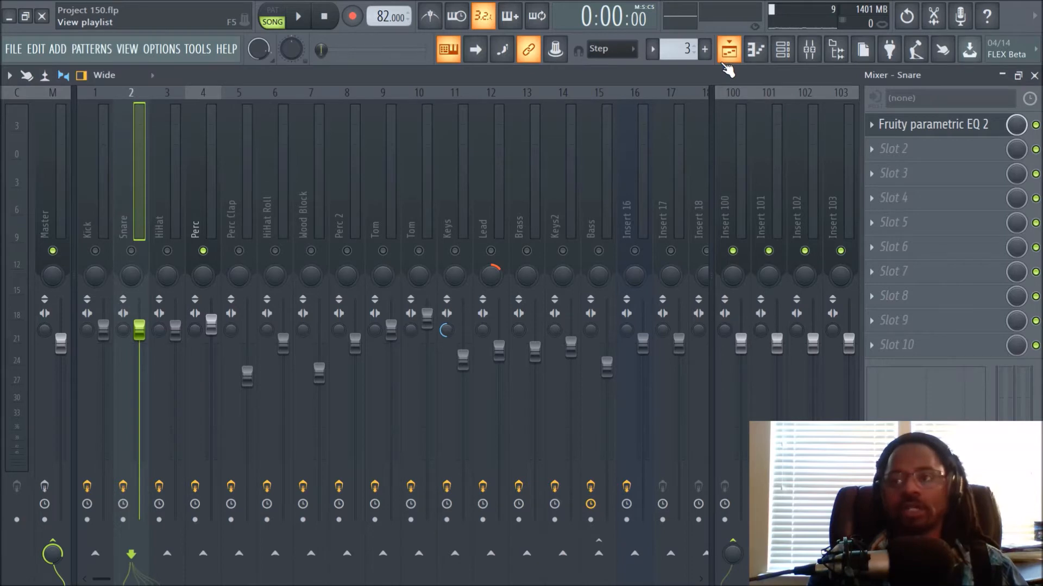
{"action": "left_click", "coordinate": [307, 23]}
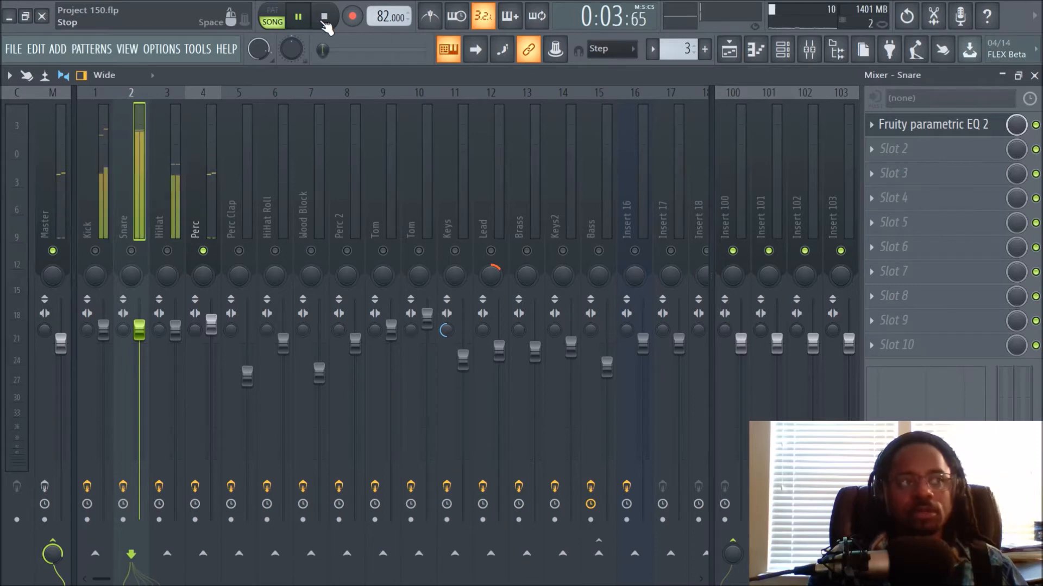
{"action": "left_click", "coordinate": [323, 21]}
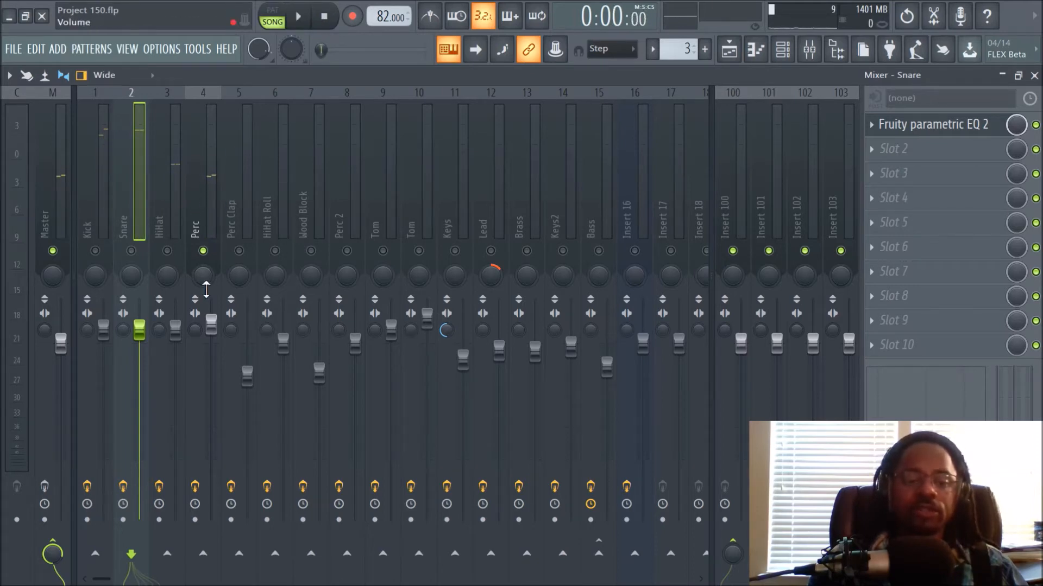
Unmute the Kick, Snare and HiHat mixer tracks alongside the soloed Perc track.
{"action": "left_click", "coordinate": [95, 252]}
{"action": "left_click", "coordinate": [131, 251]}
{"action": "left_click", "coordinate": [167, 251]}
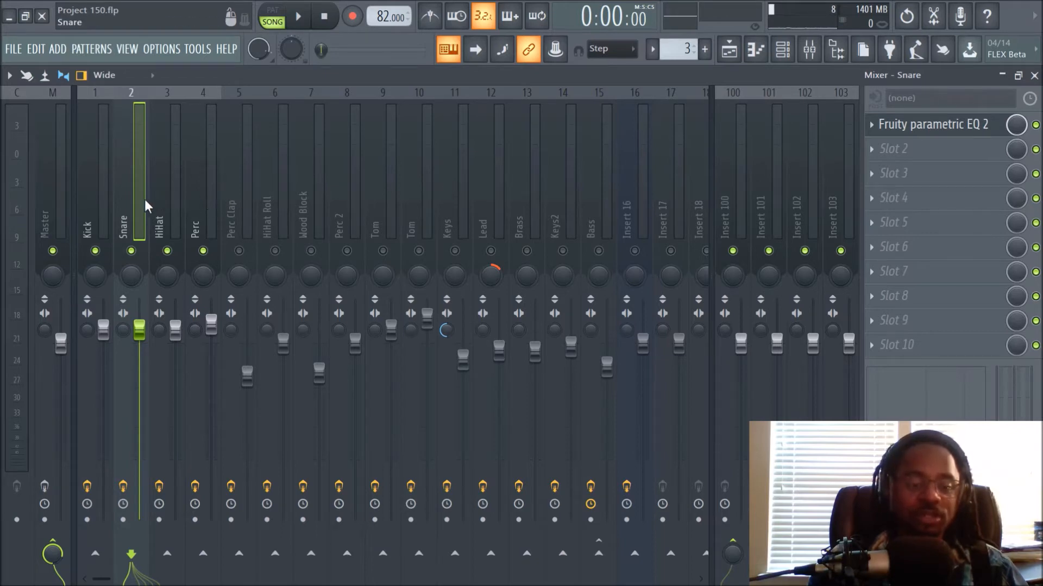
End the Perc solo in the mixer by restoring all mixer tracks to unmuted.
{"action": "left_click", "coordinate": [733, 61]}
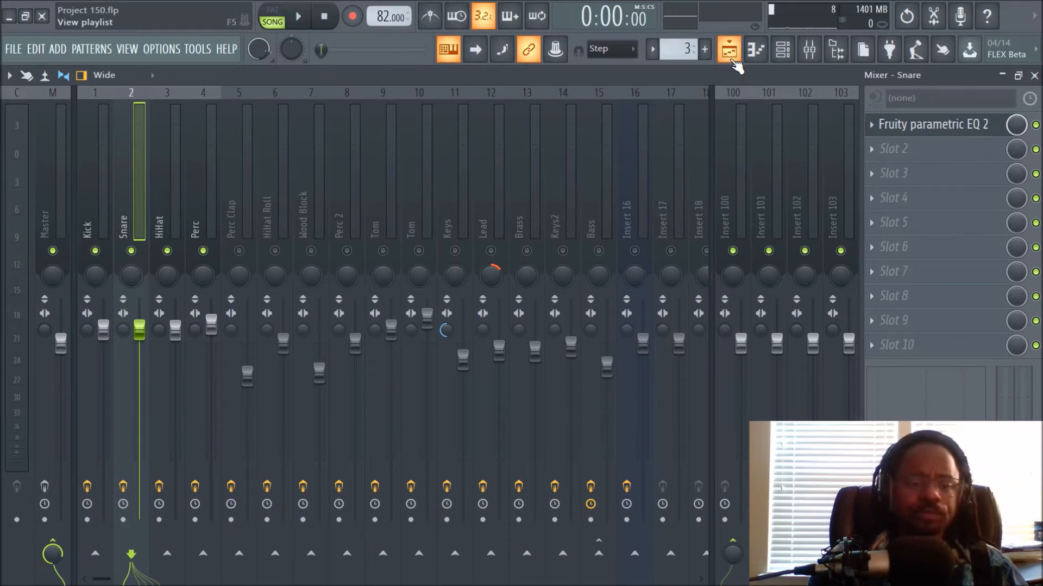
{"action": "left_click", "coordinate": [730, 54]}
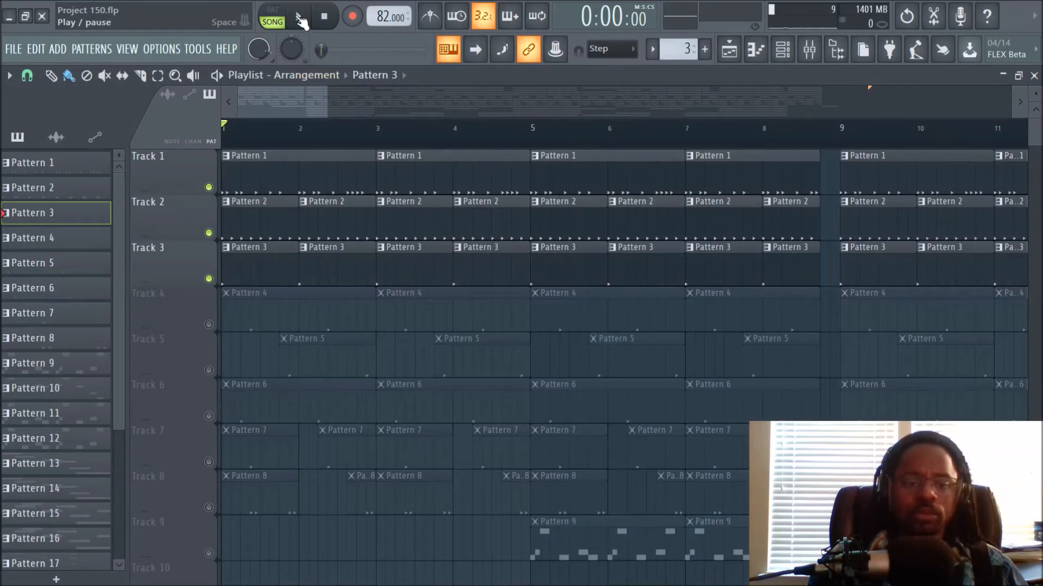
{"action": "left_click", "coordinate": [782, 50]}
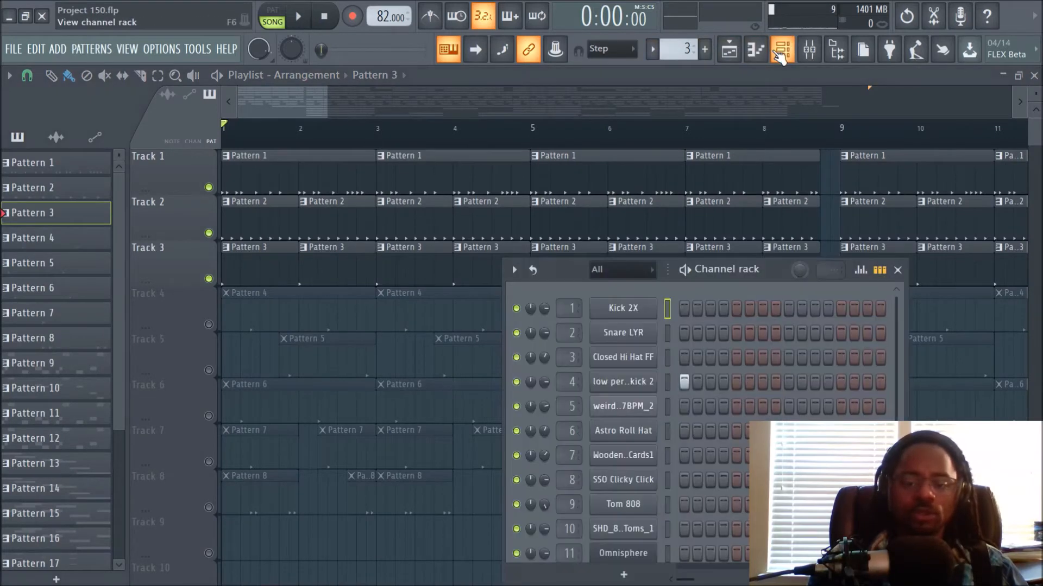
{"action": "left_click", "coordinate": [809, 51]}
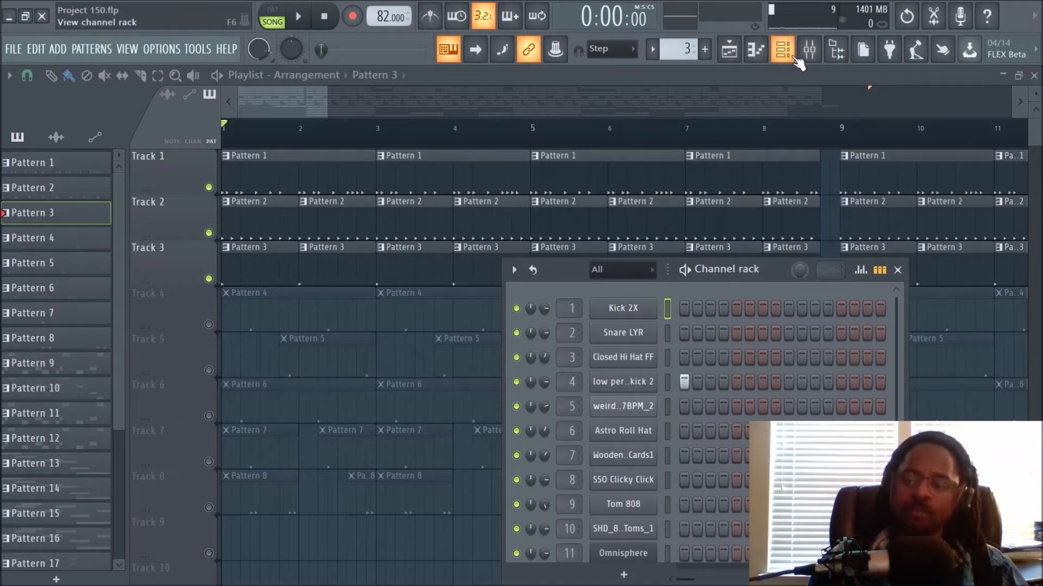
{"action": "left_click", "coordinate": [794, 54]}
{"action": "left_click", "coordinate": [809, 54]}
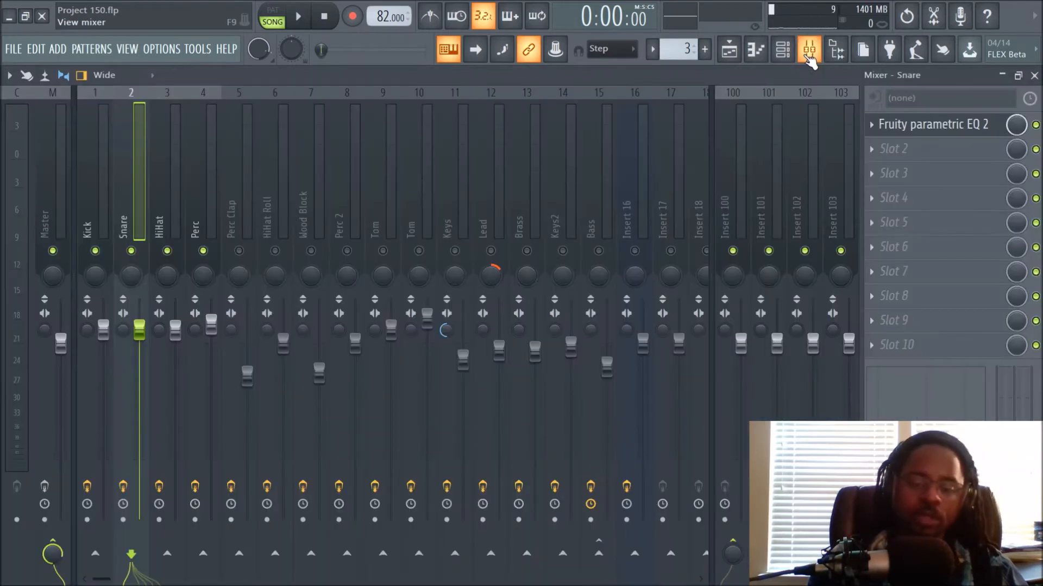
{"action": "left_click", "coordinate": [238, 250]}
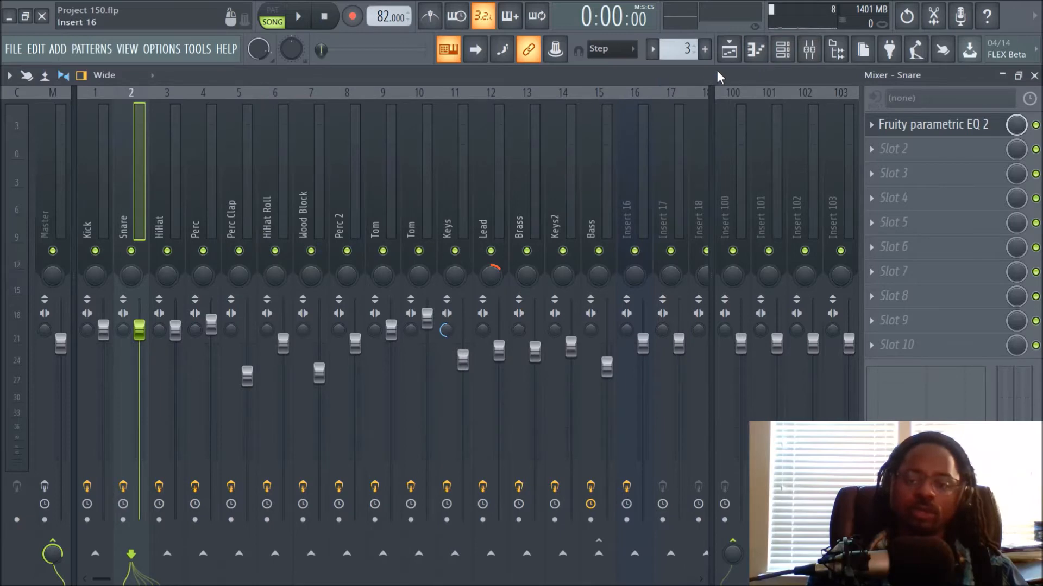
Unmute Track 4 in the playlist, play it together with Tracks 1 to 3, and loop bars 1 to 4.
{"action": "left_click", "coordinate": [729, 49]}
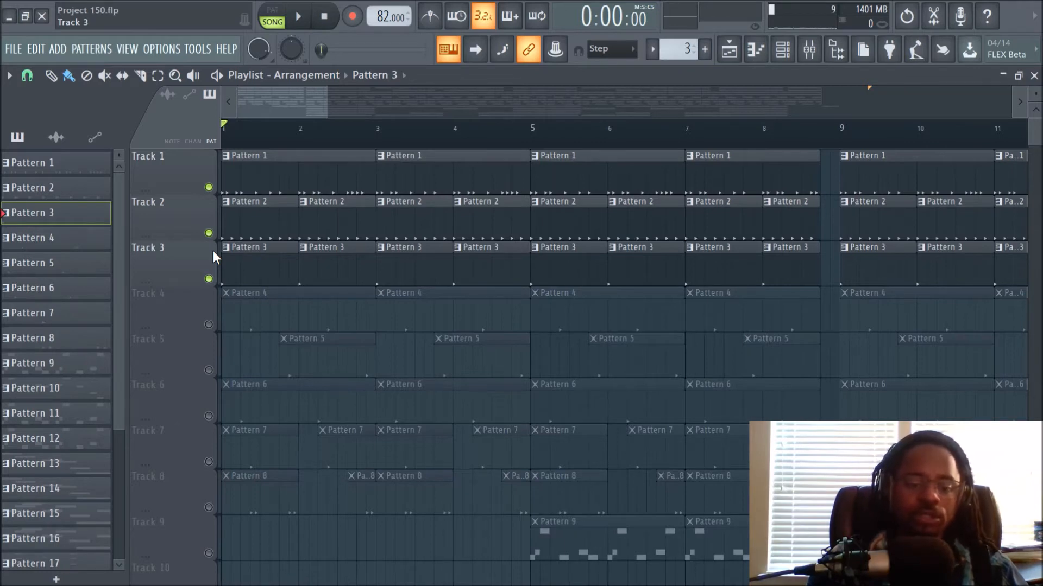
{"action": "left_click", "coordinate": [209, 326]}
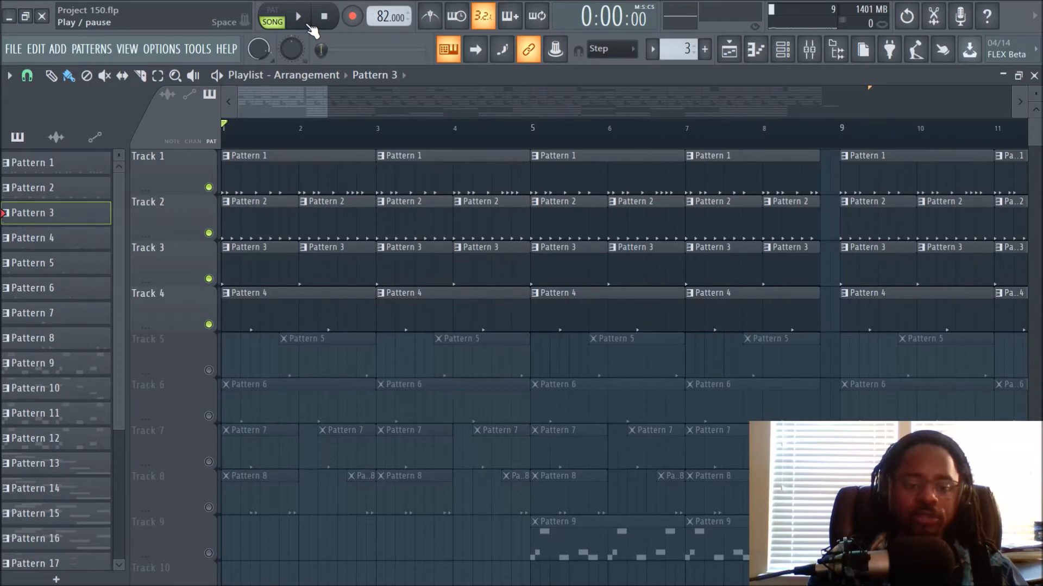
{"action": "left_click", "coordinate": [308, 25]}
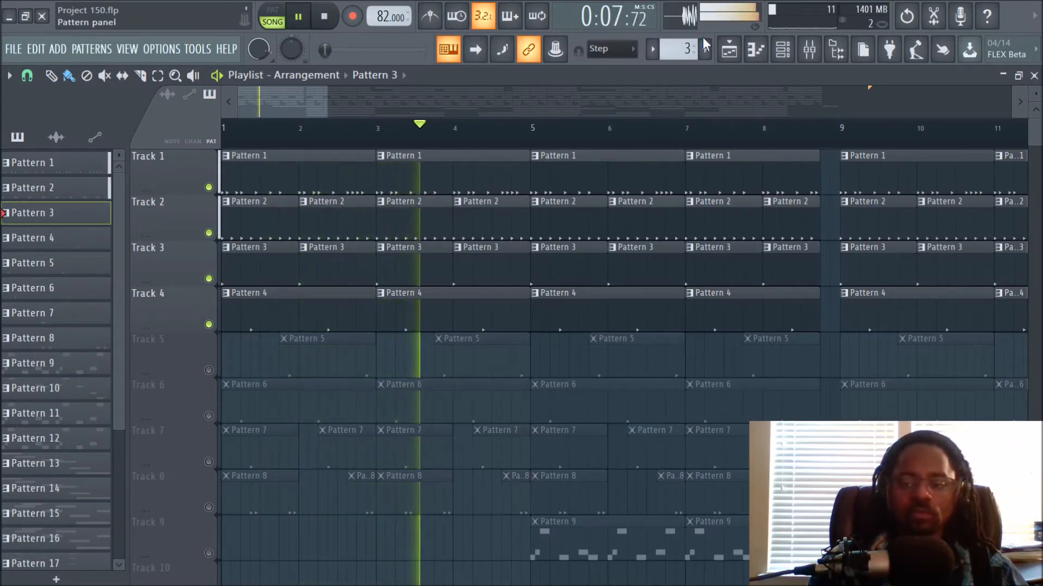
{"action": "left_click", "coordinate": [809, 50]}
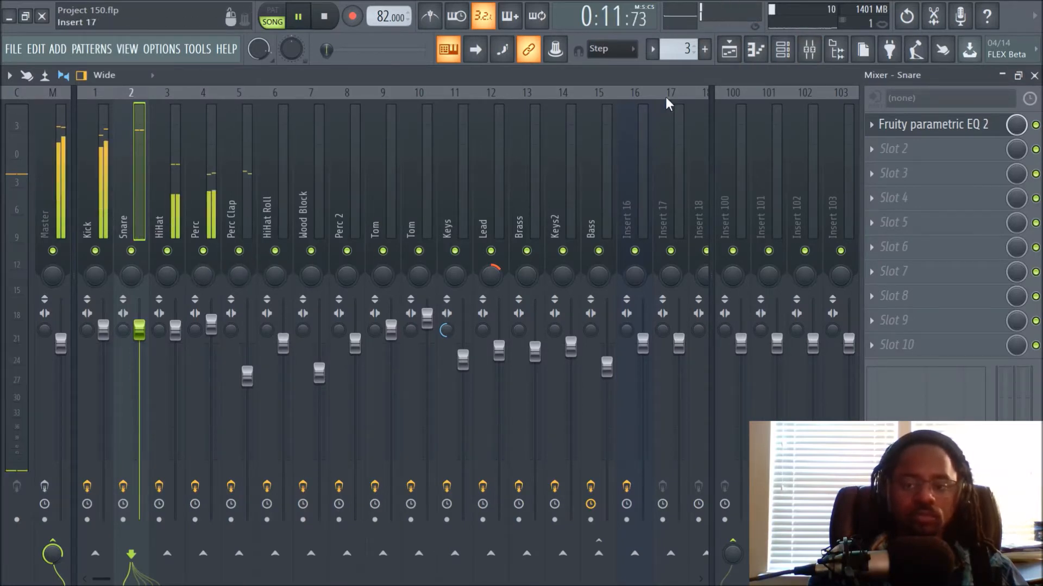
{"action": "left_click", "coordinate": [729, 49]}
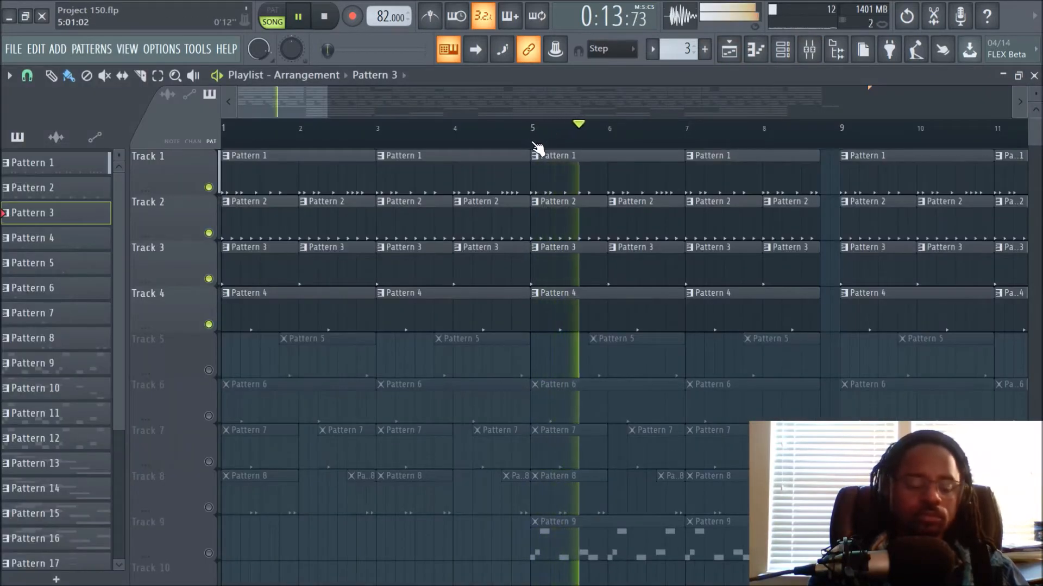
{"action": "left_click_drag", "start_coordinate": [532, 143], "coordinate": [219, 144]}
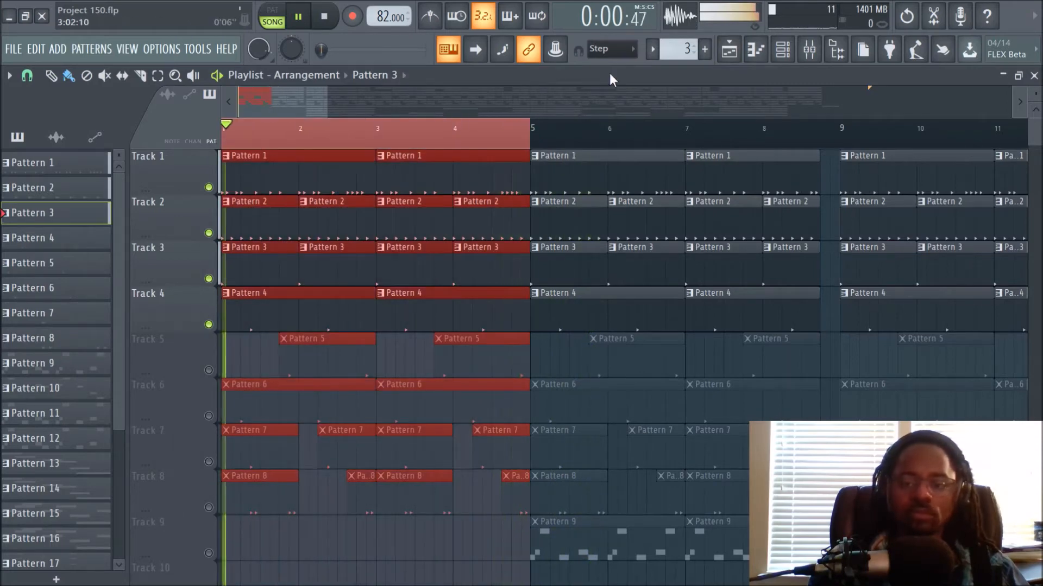
Solo the Perc Clap mixer track briefly to hear it in isolation, restore all mixer tracks and stop playback in the playlist.
{"action": "left_click", "coordinate": [809, 49]}
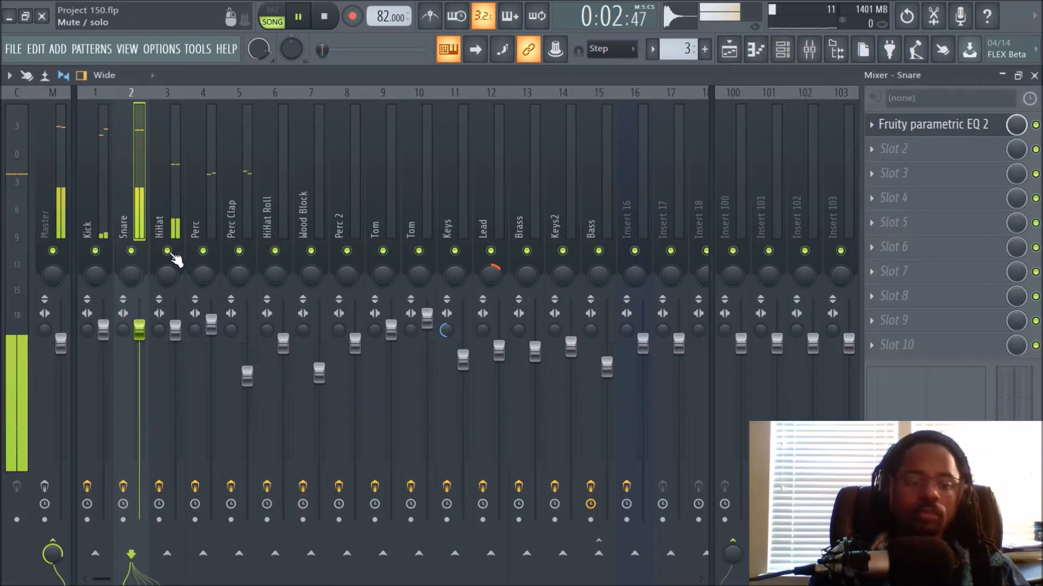
{"action": "right_click", "coordinate": [239, 252]}
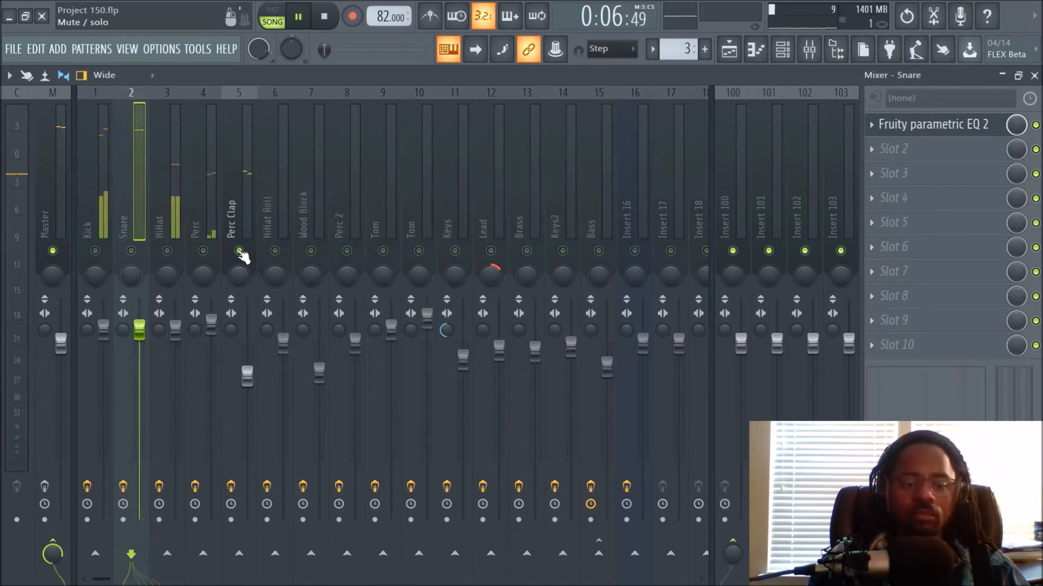
{"action": "right_click", "coordinate": [239, 251]}
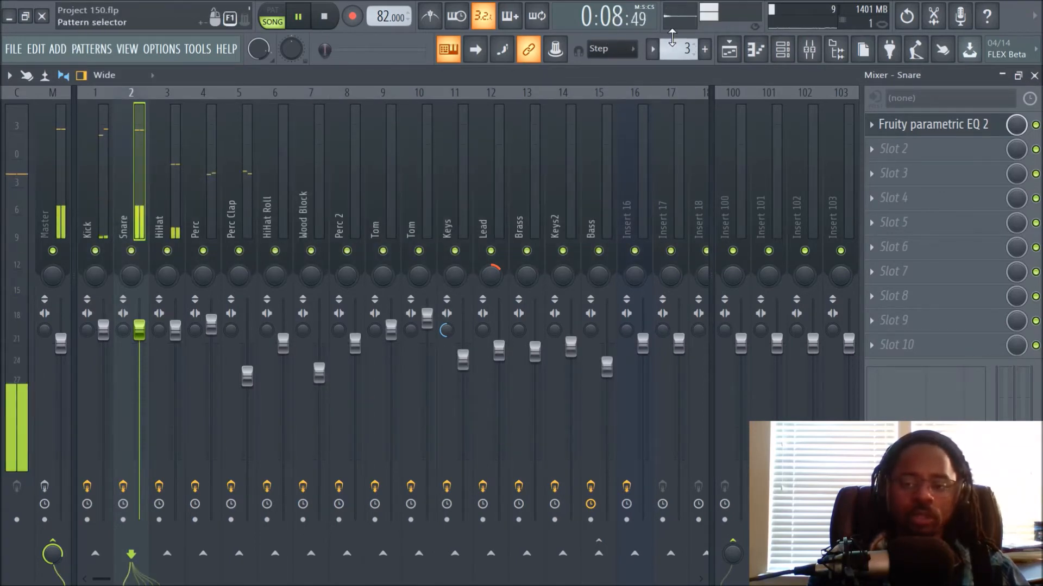
{"action": "key", "text": "F5"}
{"action": "key", "text": "space"}
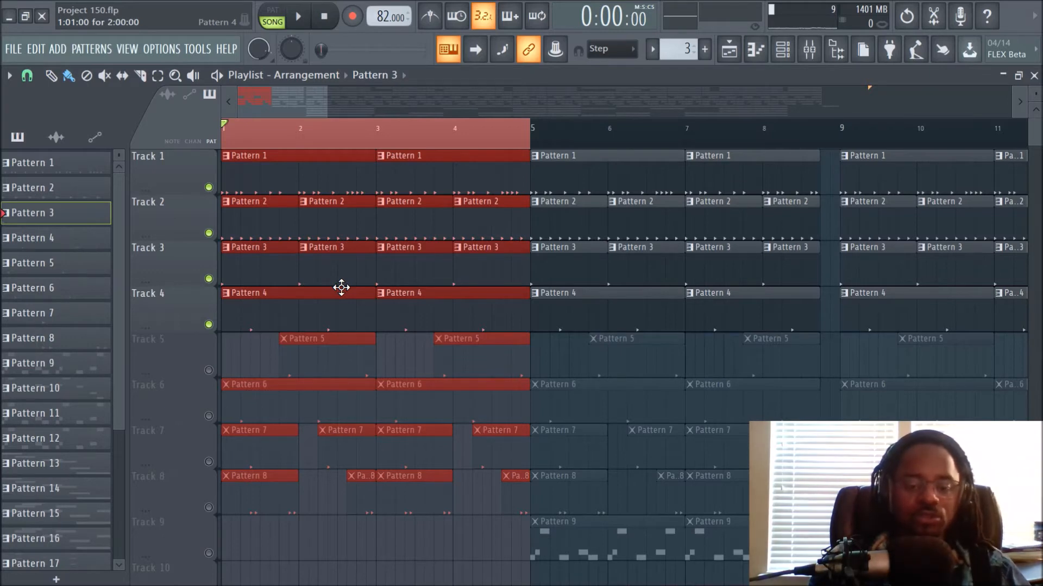
Unmute Track 5 in the playlist, play it together with Tracks 1 to 4, and check the levels in the mixer.
{"action": "left_click", "coordinate": [208, 371]}
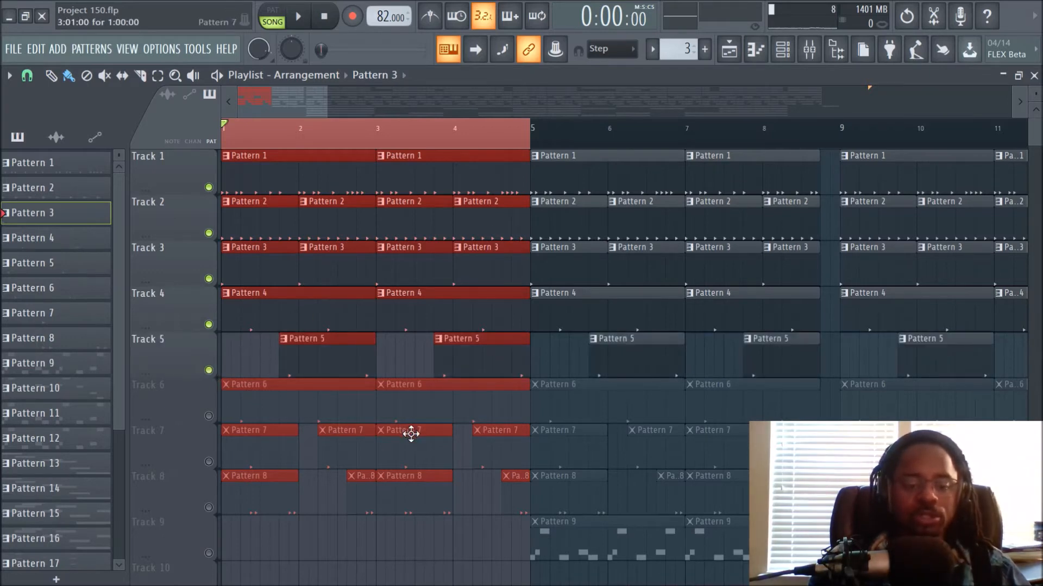
{"action": "key", "text": "space"}
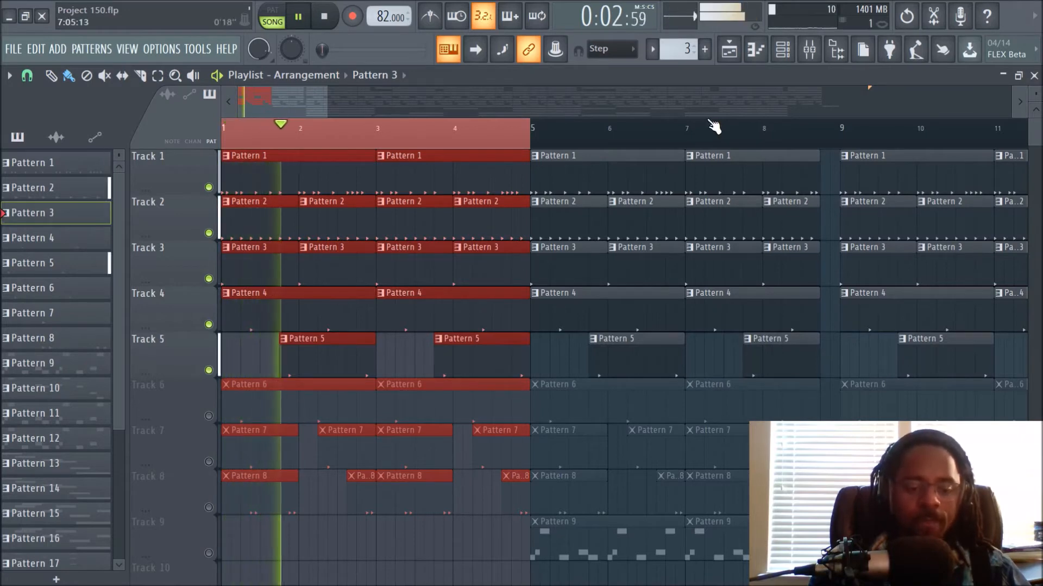
{"action": "key", "text": "F6"}
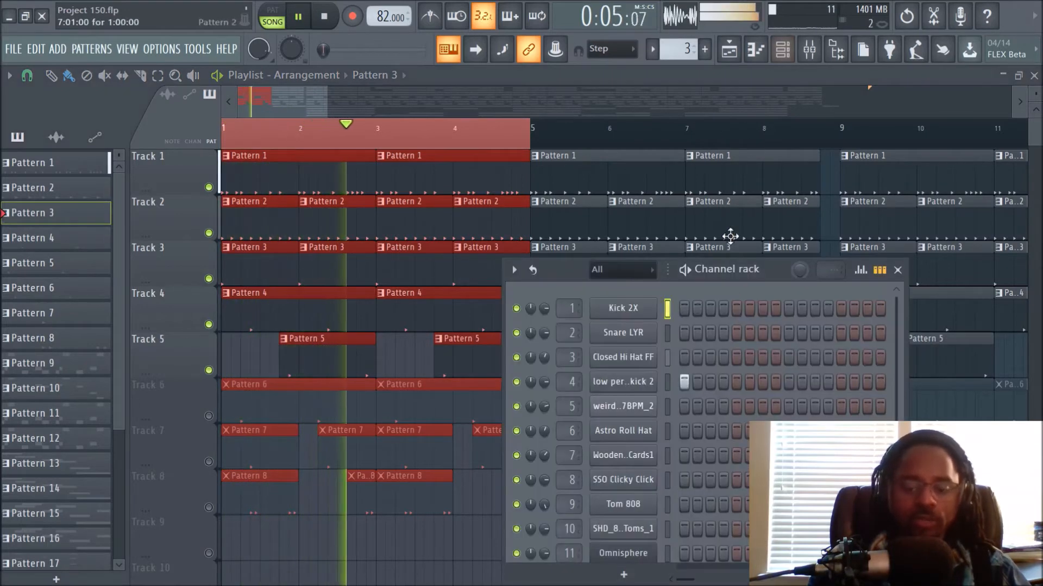
{"action": "left_click", "coordinate": [782, 51]}
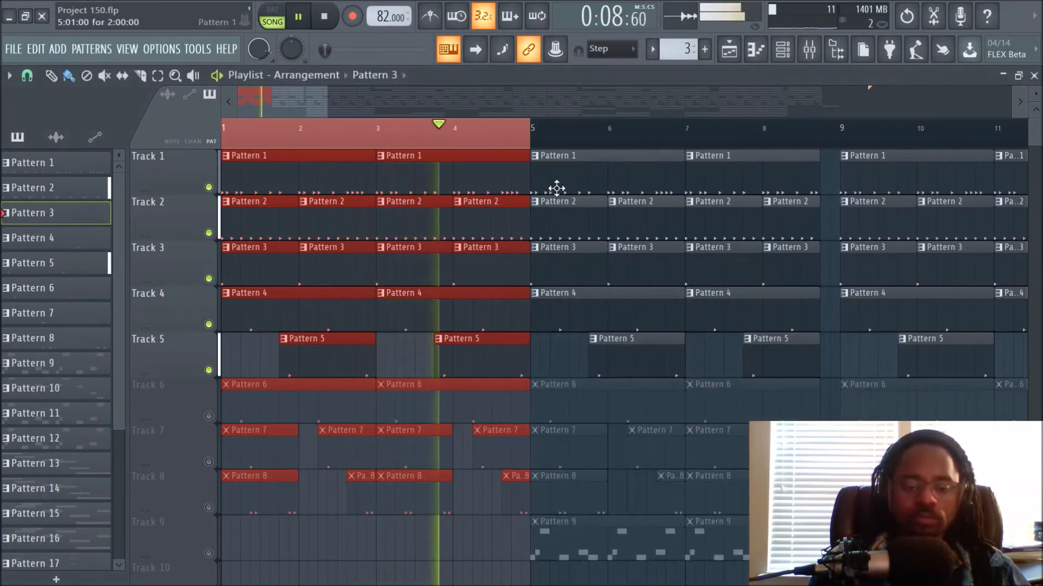
{"action": "left_click", "coordinate": [809, 49]}
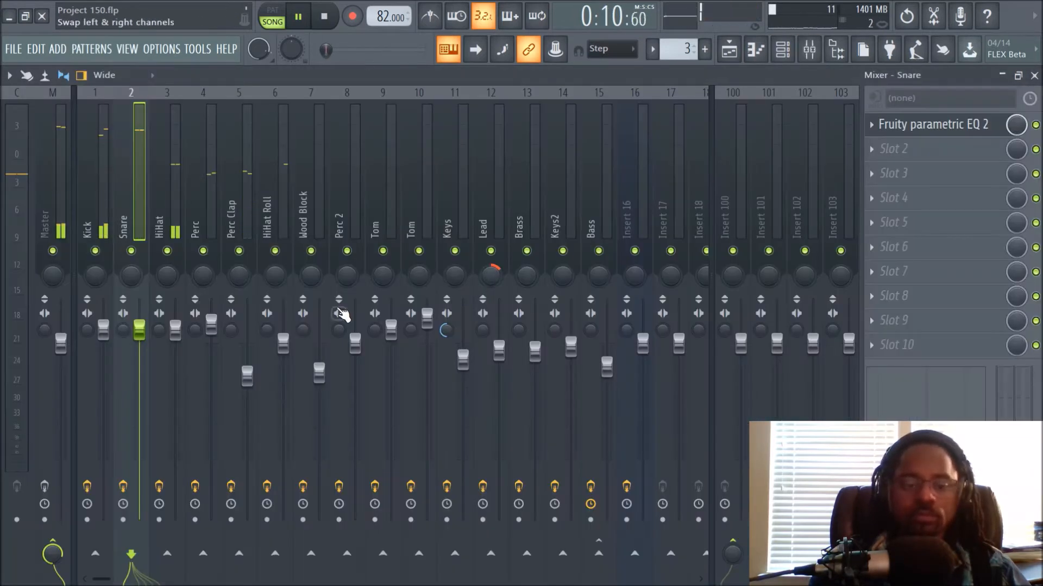
{"action": "key", "text": "space"}
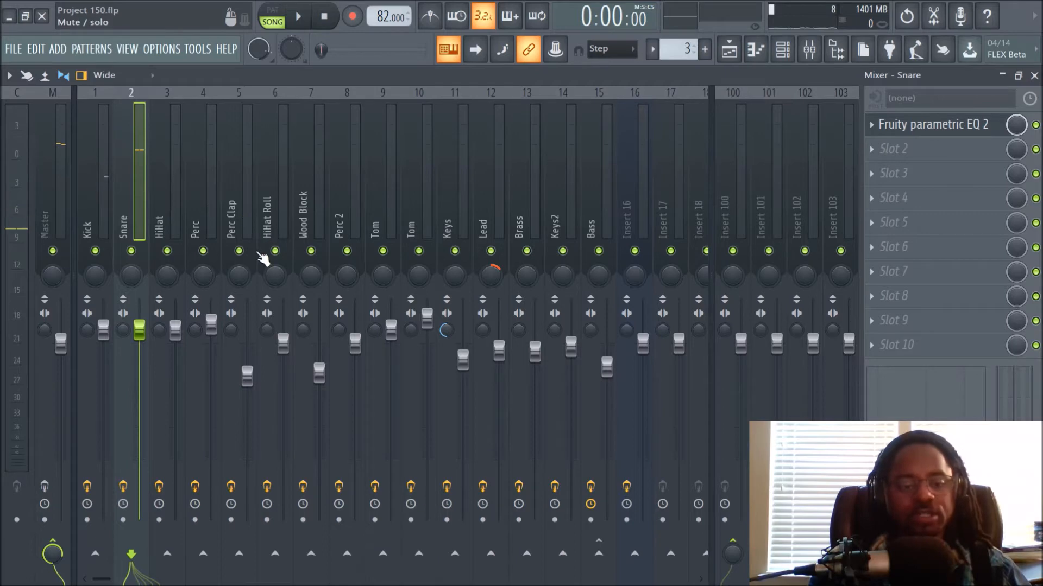
Open Pattern 5's Astro Roll Hat notes in the piano roll and show their panning instead of velocity.
{"action": "left_click", "coordinate": [729, 49]}
{"action": "double_click", "coordinate": [300, 356]}
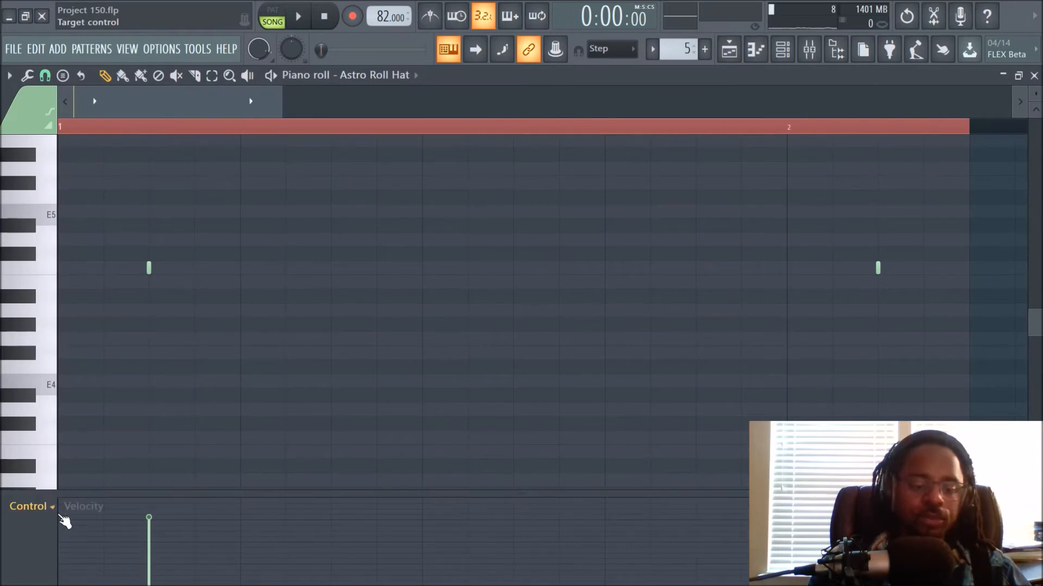
{"action": "left_click", "coordinate": [52, 508]}
{"action": "left_click", "coordinate": [52, 500]}
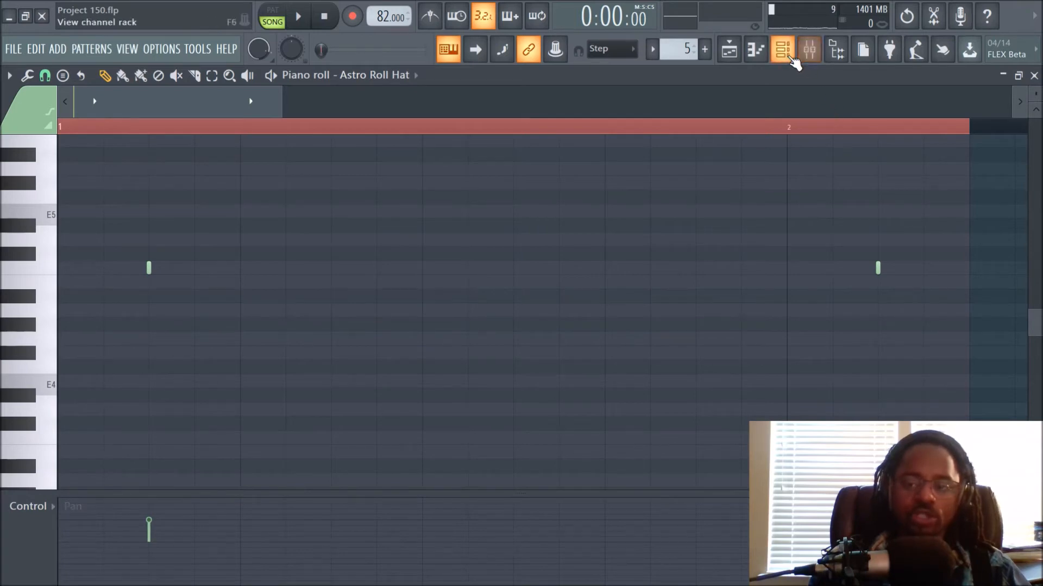
Examine the Astro Roll Hat steps' panning in the channel rack's graph editor, widened to show the whole pattern.
{"action": "left_click", "coordinate": [782, 49]}
{"action": "left_click", "coordinate": [860, 269]}
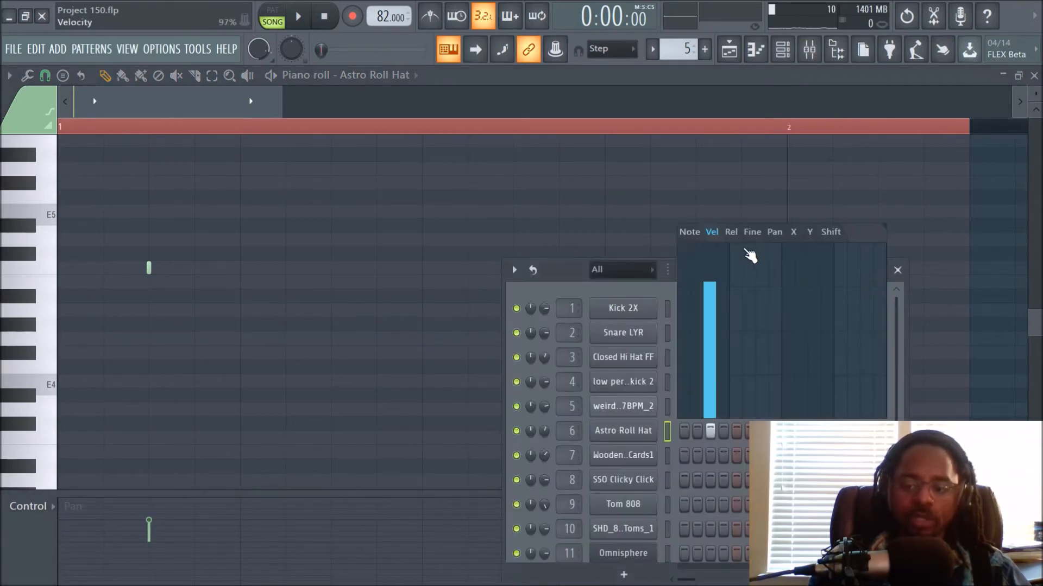
{"action": "left_click", "coordinate": [774, 233]}
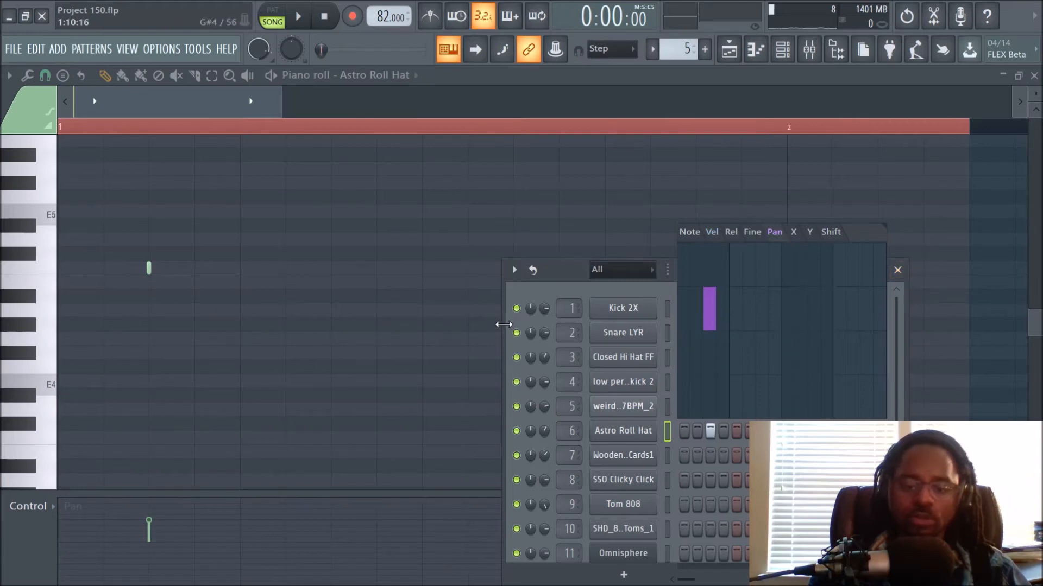
{"action": "left_click_drag", "start_coordinate": [503, 324], "coordinate": [84, 324]}
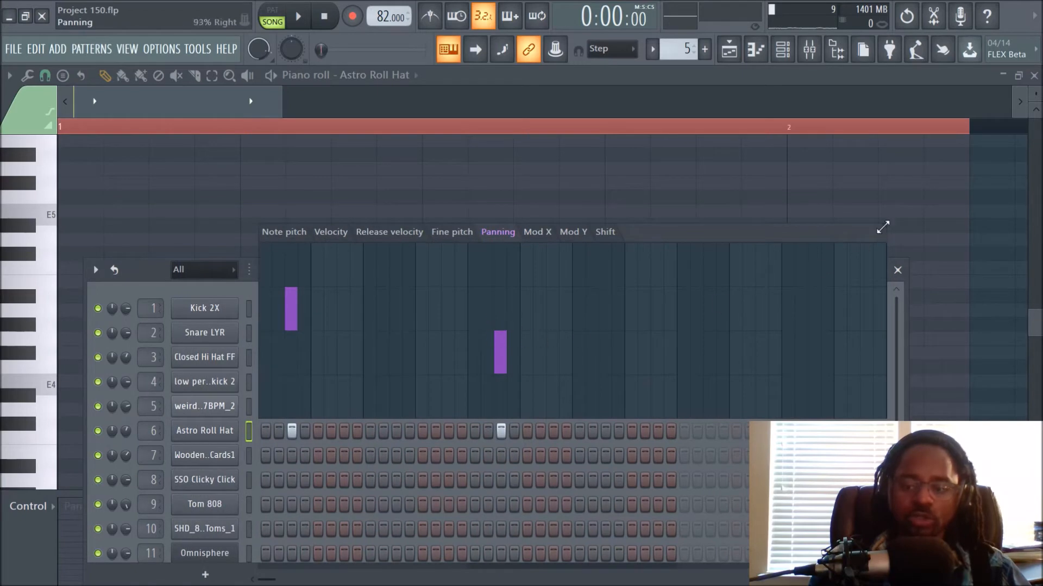
{"action": "left_click", "coordinate": [782, 50]}
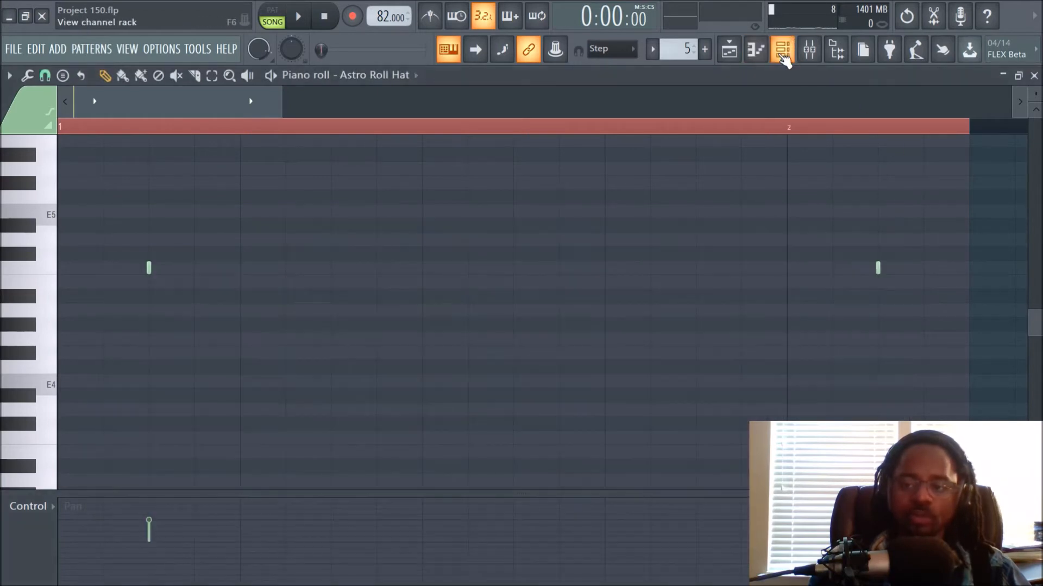
Unmute Track 6 in the playlist and play it together with Tracks 1 to 5.
{"action": "left_click", "coordinate": [738, 56]}
{"action": "key", "text": "space"}
{"action": "key", "text": "space"}
{"action": "left_click", "coordinate": [208, 416]}
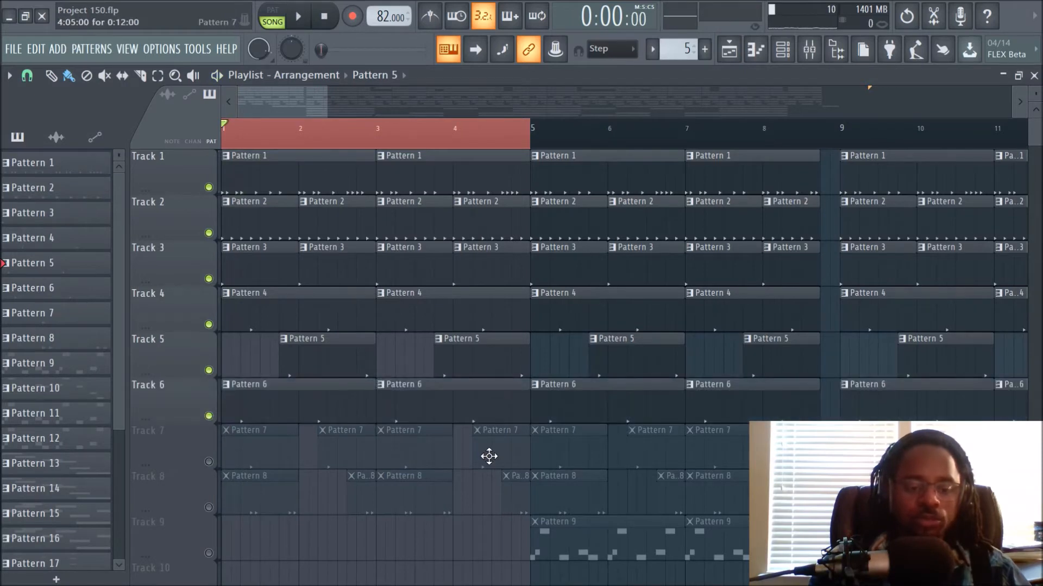
{"action": "key", "text": "space"}
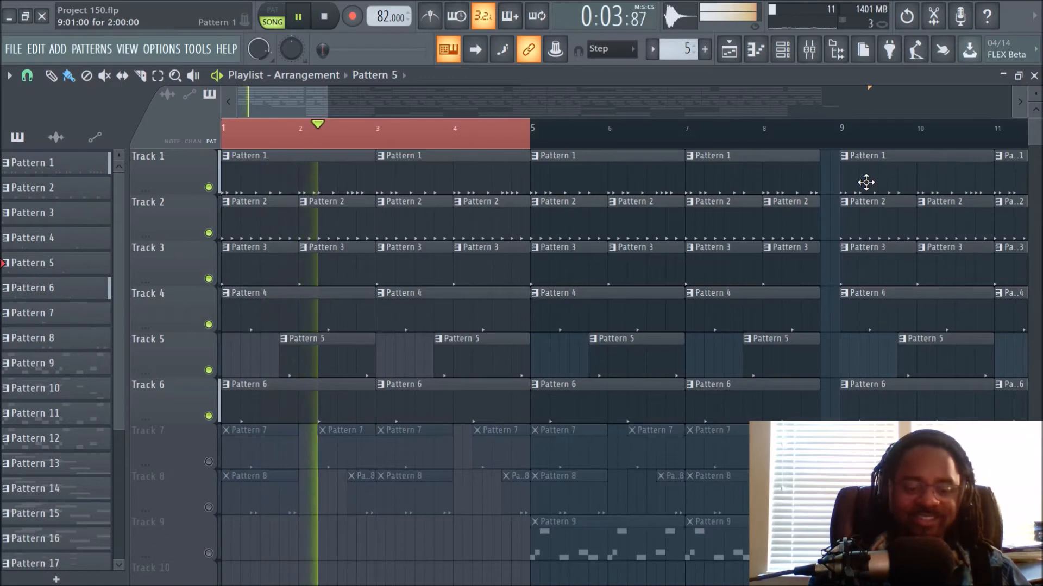
{"action": "key", "text": "space"}
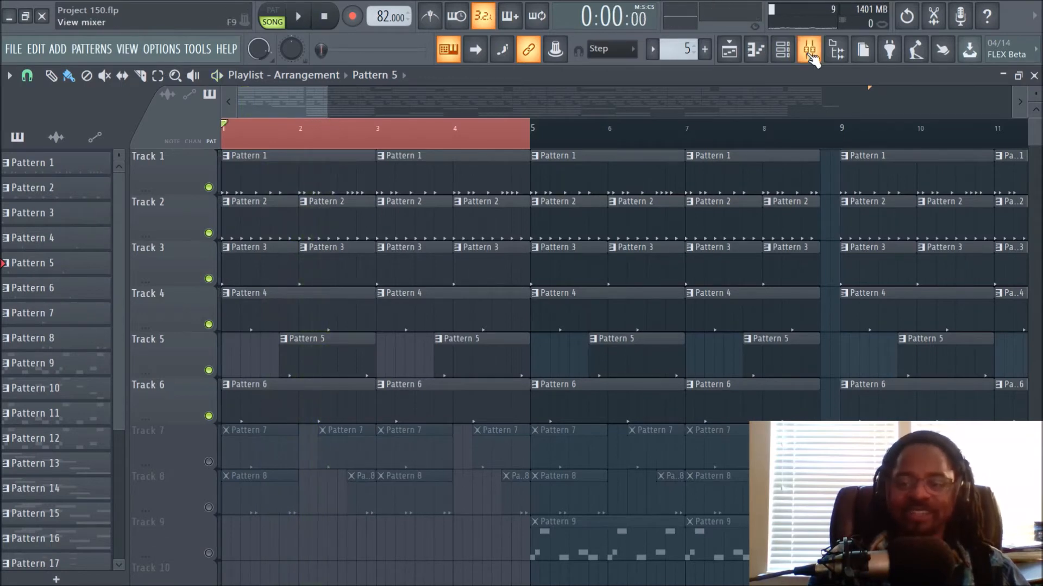
Check the channel rack's channels and solo the Wood Block mixer track.
{"action": "left_click", "coordinate": [783, 49]}
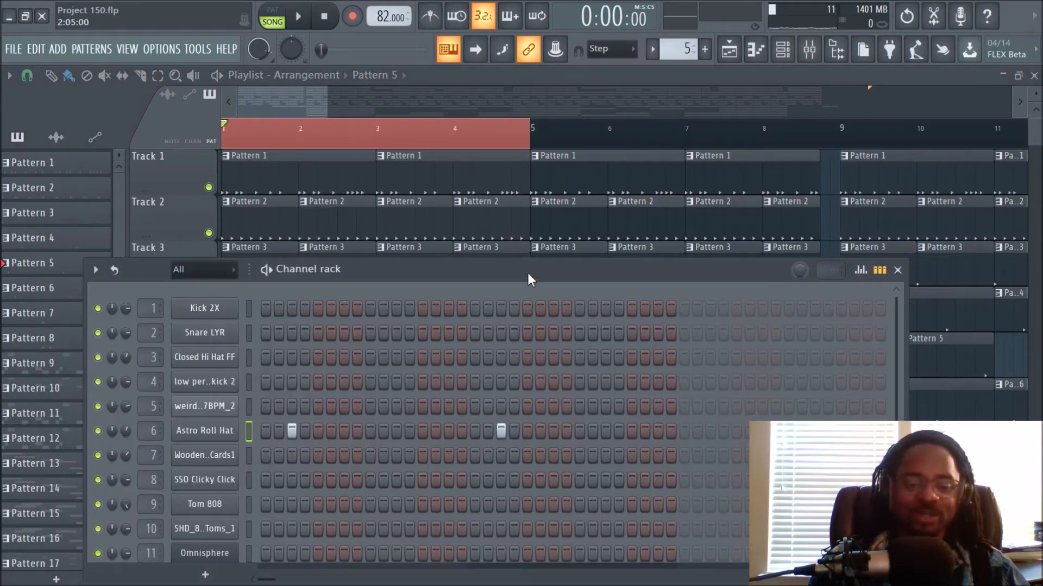
{"action": "left_click_drag", "start_coordinate": [529, 280], "coordinate": [751, 113]}
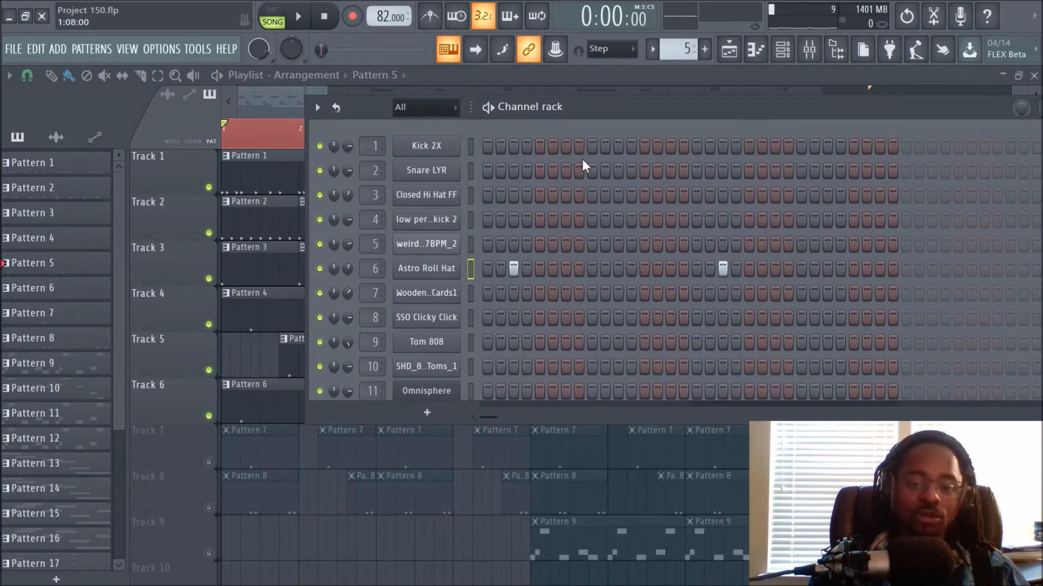
{"action": "left_click", "coordinate": [813, 58]}
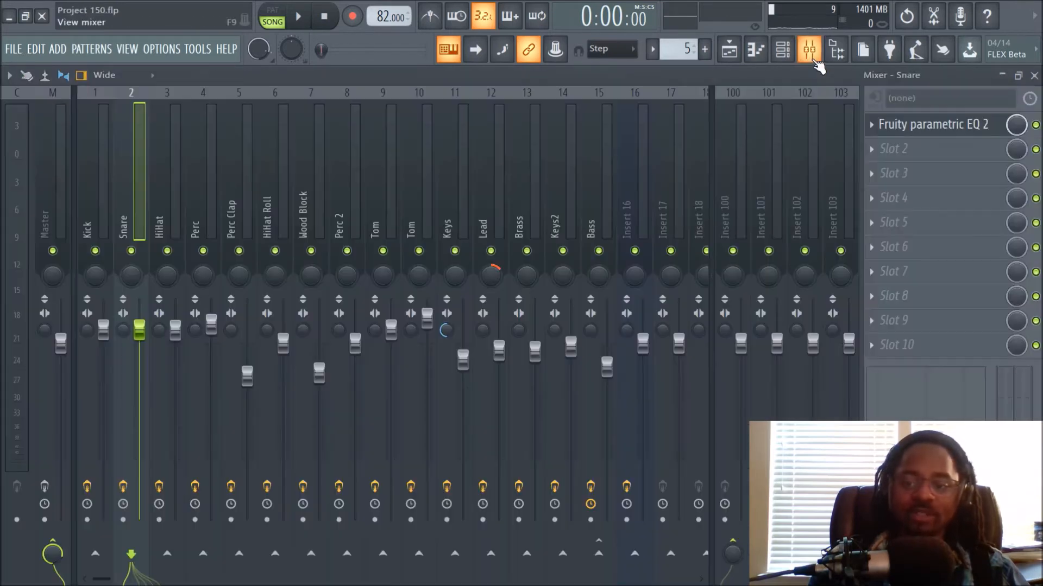
{"action": "right_click", "coordinate": [317, 255]}
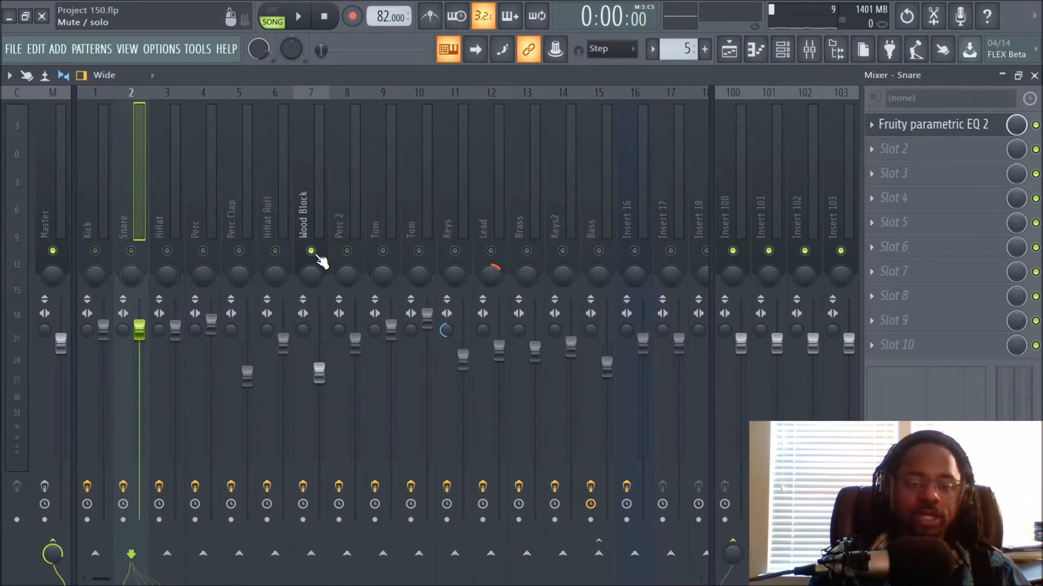
Inspect the Wood Block track's Fruity parametric EQ 2 curve while playing the soloed track, closing the EQ and stopping playback at the end.
{"action": "left_click", "coordinate": [312, 223]}
{"action": "left_click", "coordinate": [980, 125]}
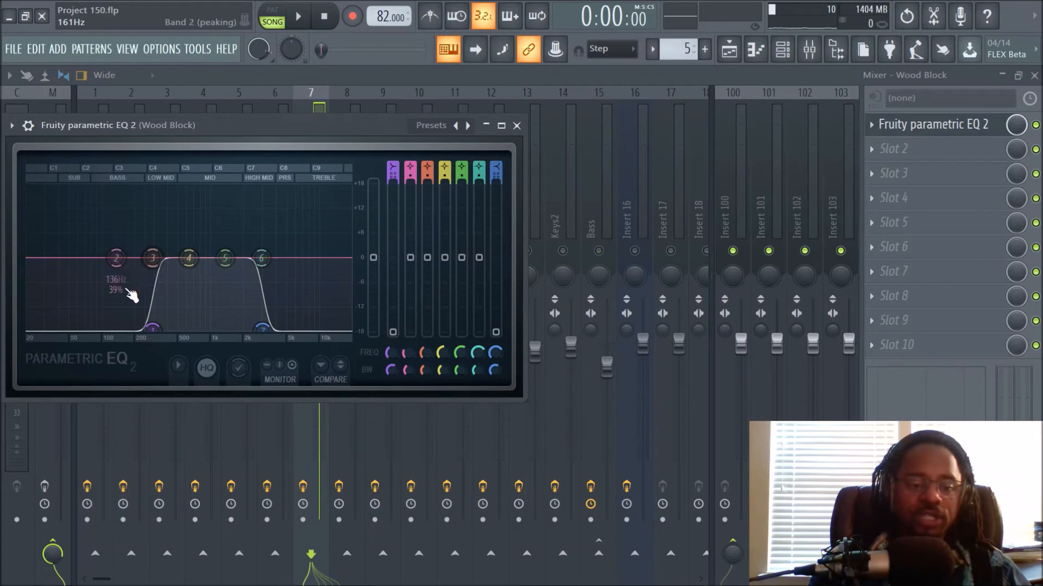
{"action": "key", "text": "space"}
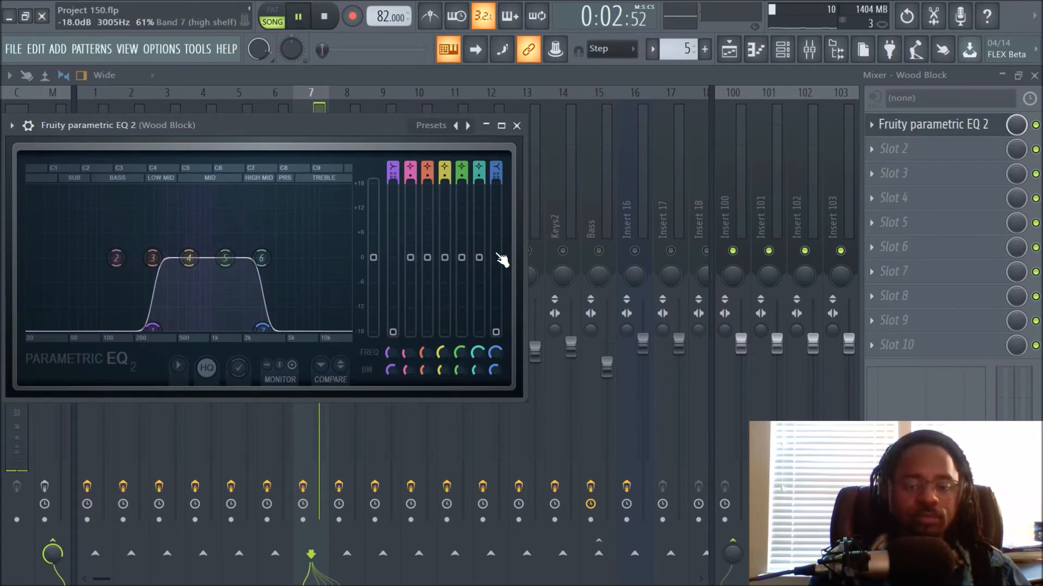
{"action": "left_click", "coordinate": [516, 126]}
{"action": "key", "text": "space"}
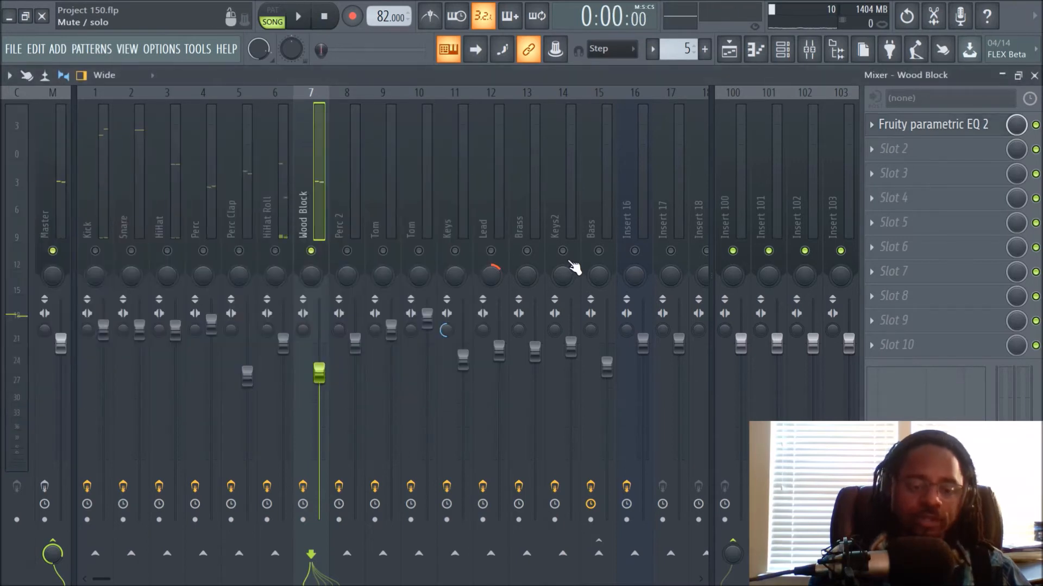
Unsolo the Wood Block mixer track and play Tracks 1 to 6 together, watching the playback in the mixer and the playlist.
{"action": "right_click", "coordinate": [318, 251]}
{"action": "key", "text": "space"}
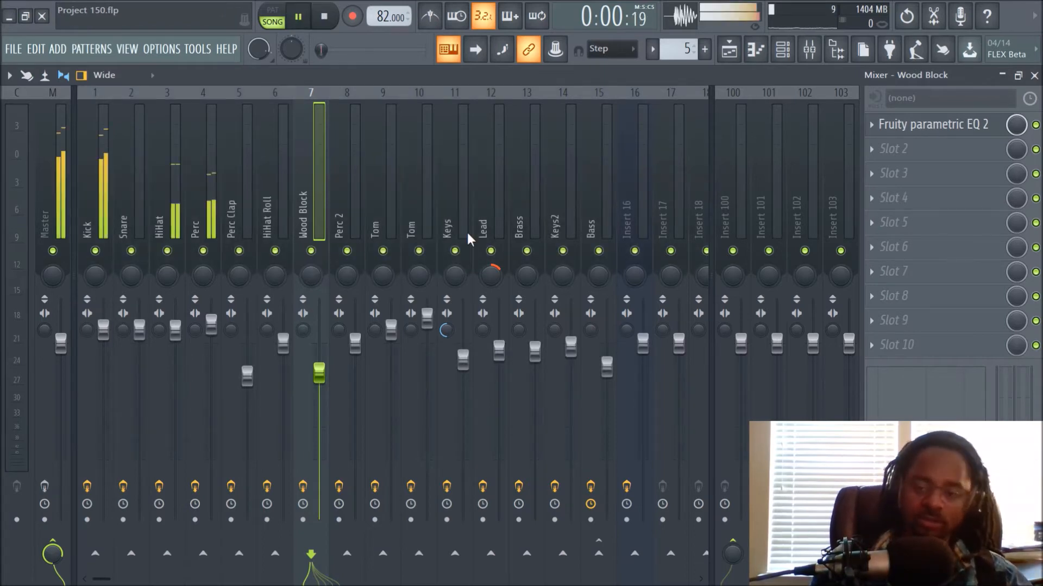
{"action": "left_click", "coordinate": [728, 49]}
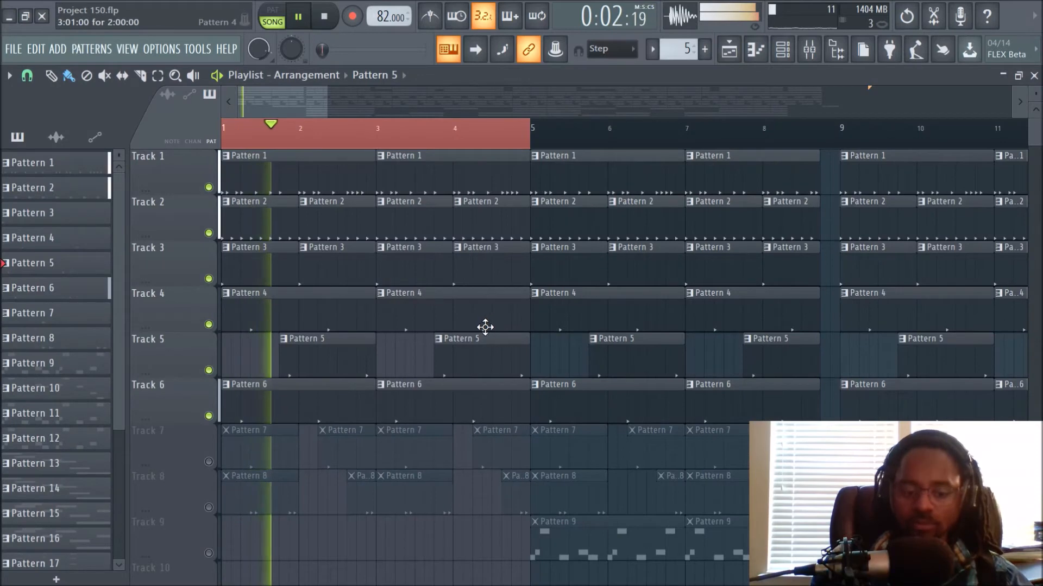
{"action": "scroll", "coordinate": [471, 347], "scroll_direction": "up", "scroll_amount": 2}
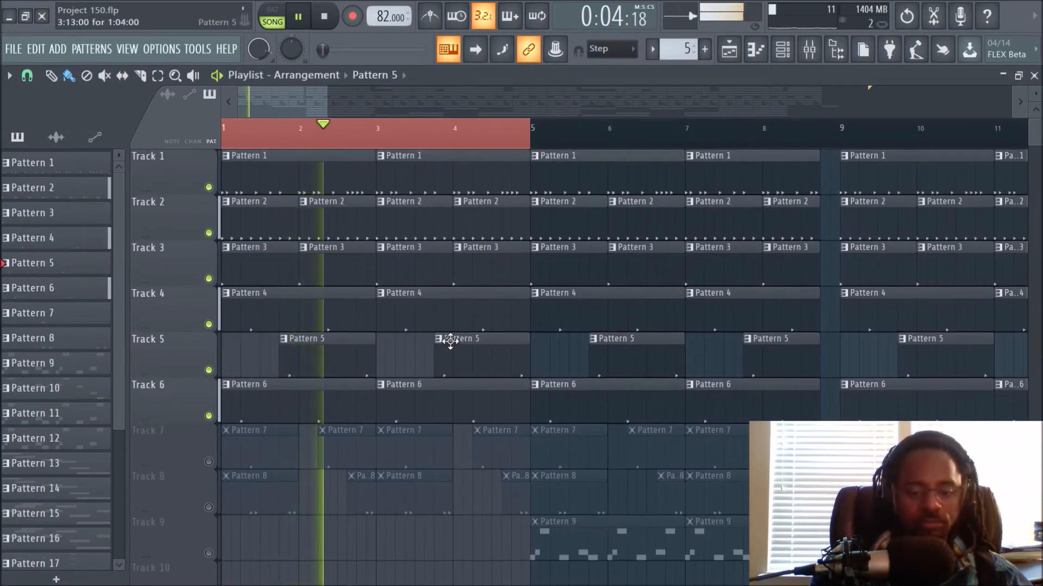
{"action": "key", "text": "space"}
Unmute Track 7 in the playlist and audition it together with Tracks 1 to 6.
{"action": "left_click", "coordinate": [209, 462]}
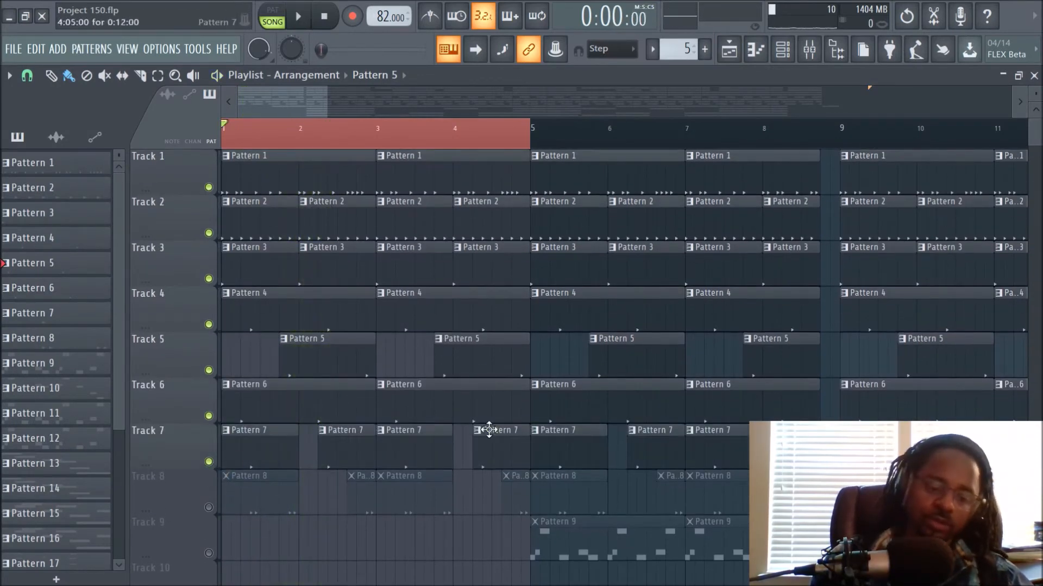
{"action": "key", "text": "space"}
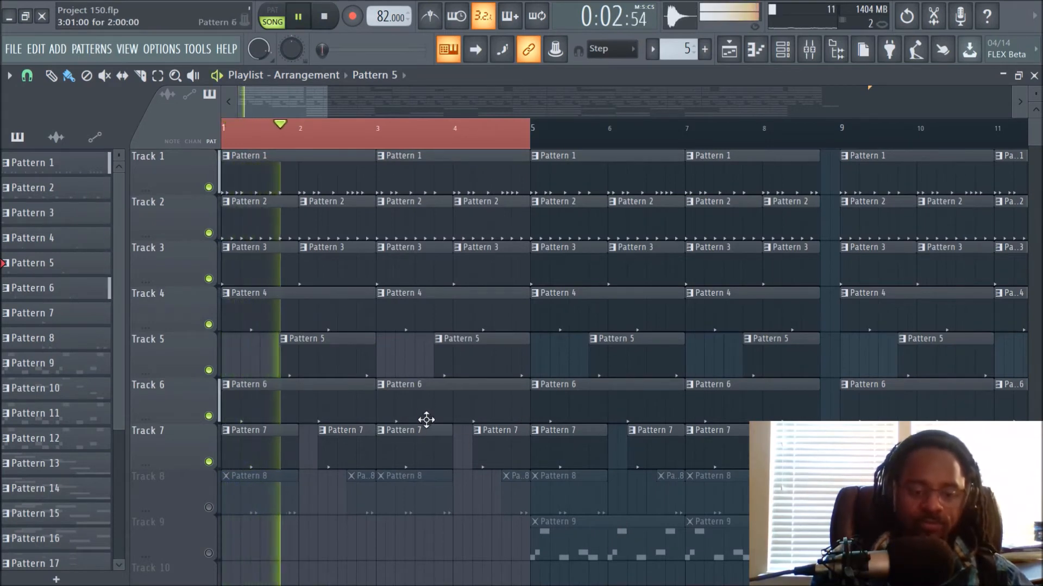
{"action": "key", "text": "space"}
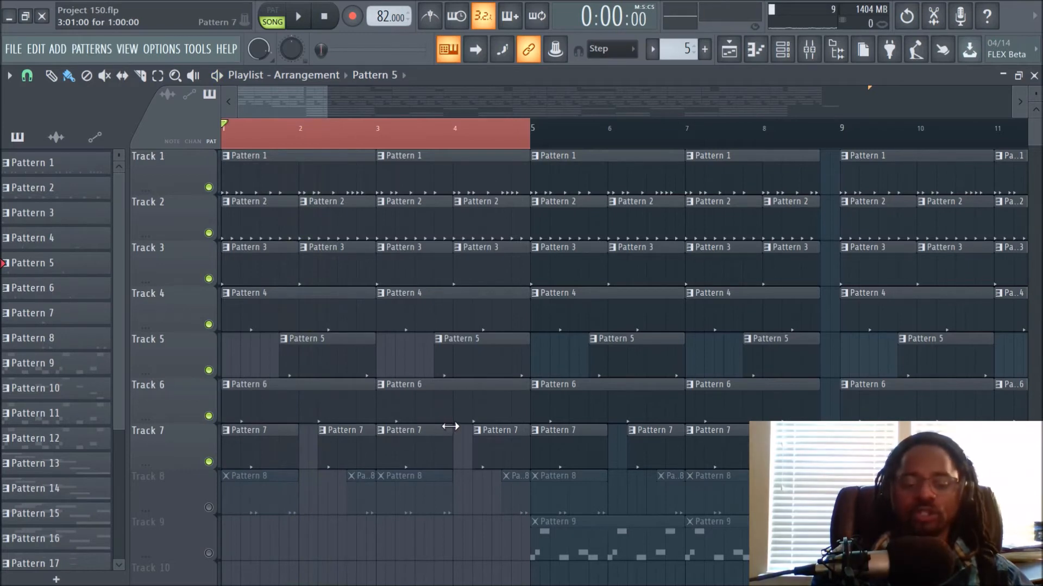
Unmute Track 8 in the playlist and audition it with the seven tracks above it.
{"action": "left_click", "coordinate": [208, 508]}
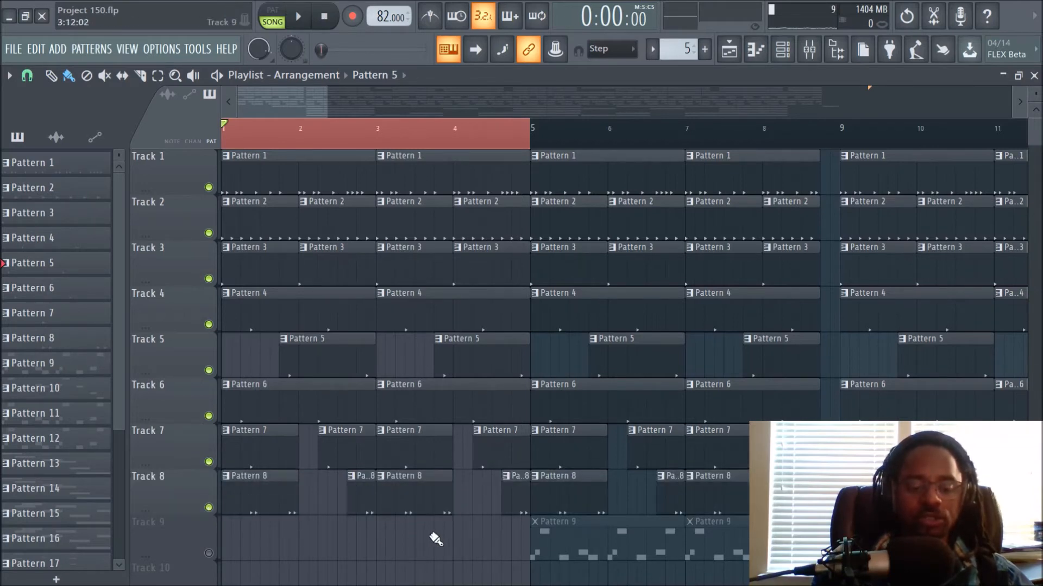
{"action": "key", "text": "space"}
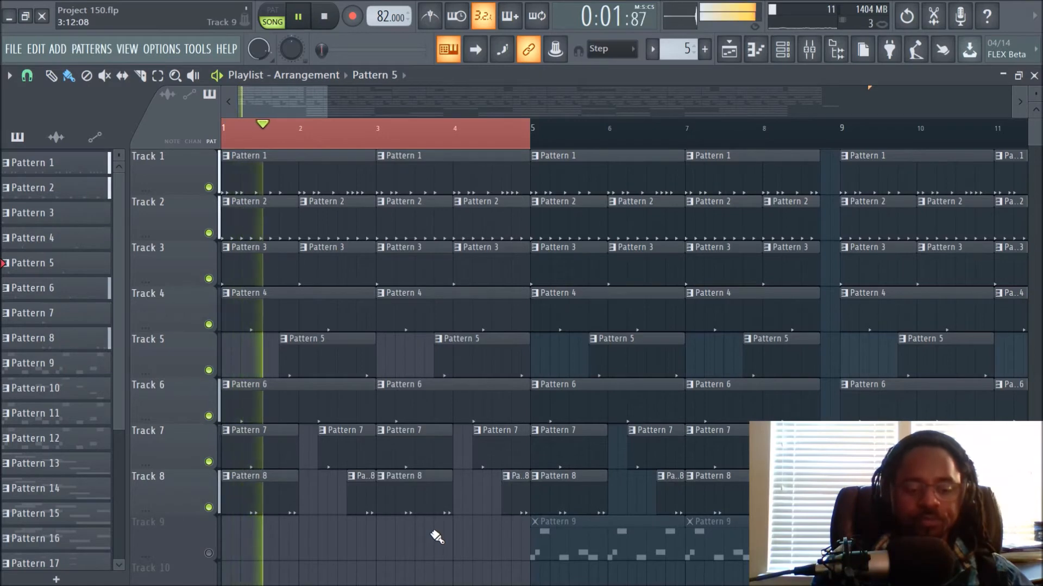
{"action": "key", "text": "space"}
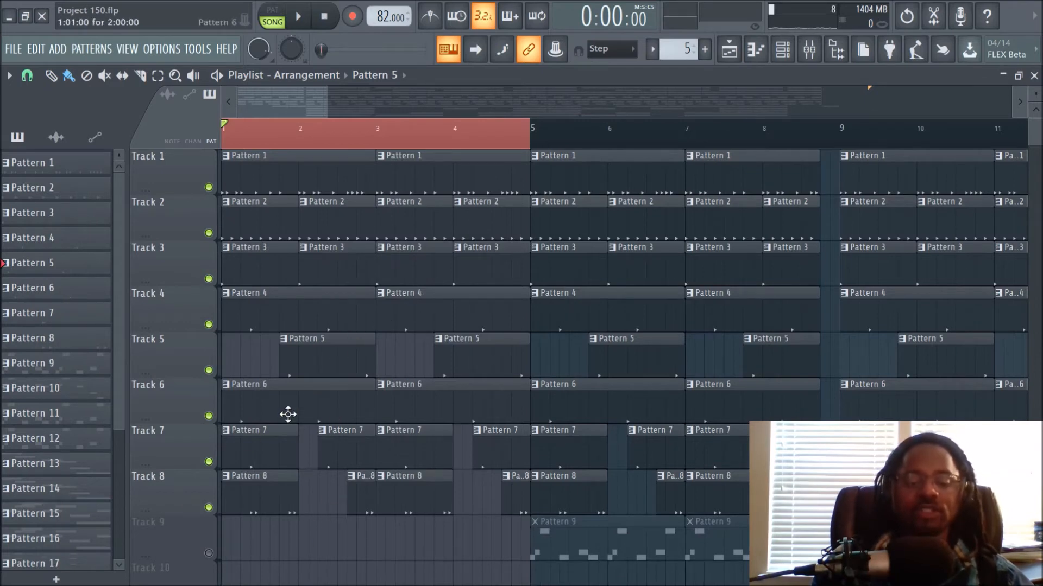
Review the drum tracks in the mixer and the arrangement of their patterns in the playlist.
{"action": "left_click", "coordinate": [810, 54]}
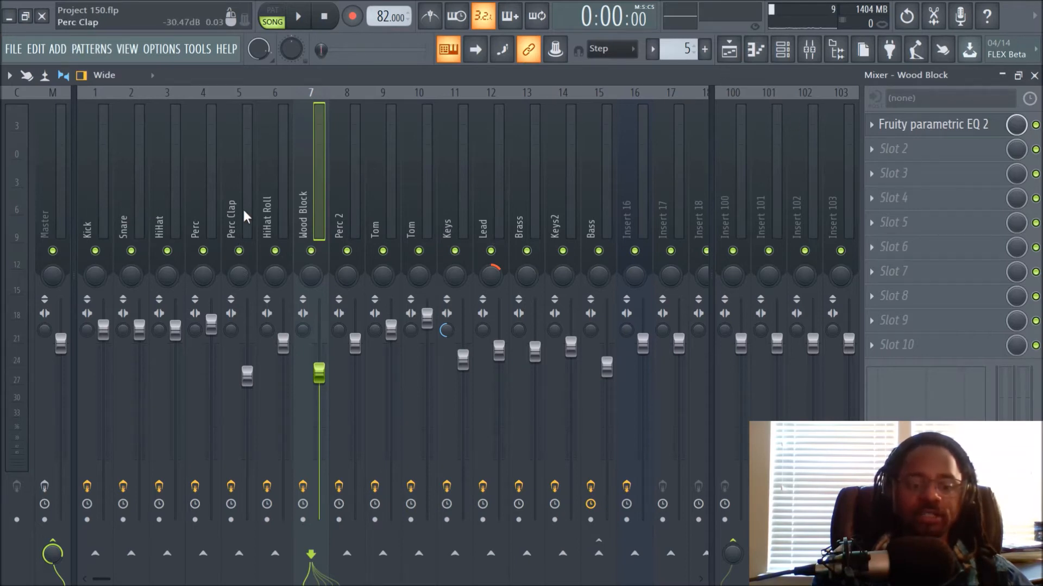
{"action": "left_click", "coordinate": [729, 49]}
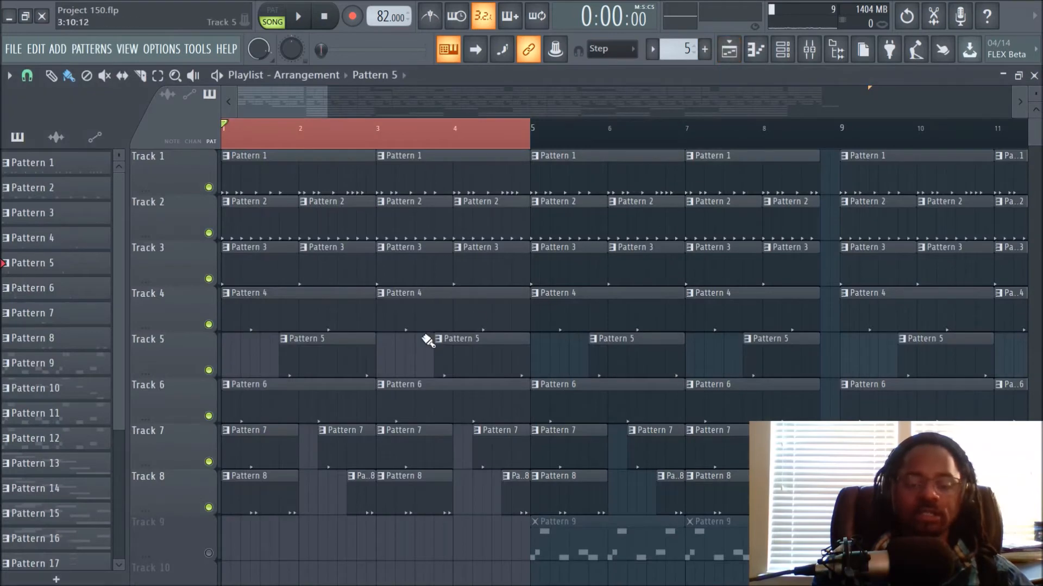
{"action": "scroll", "coordinate": [409, 151], "scroll_direction": "down", "scroll_amount": 3}
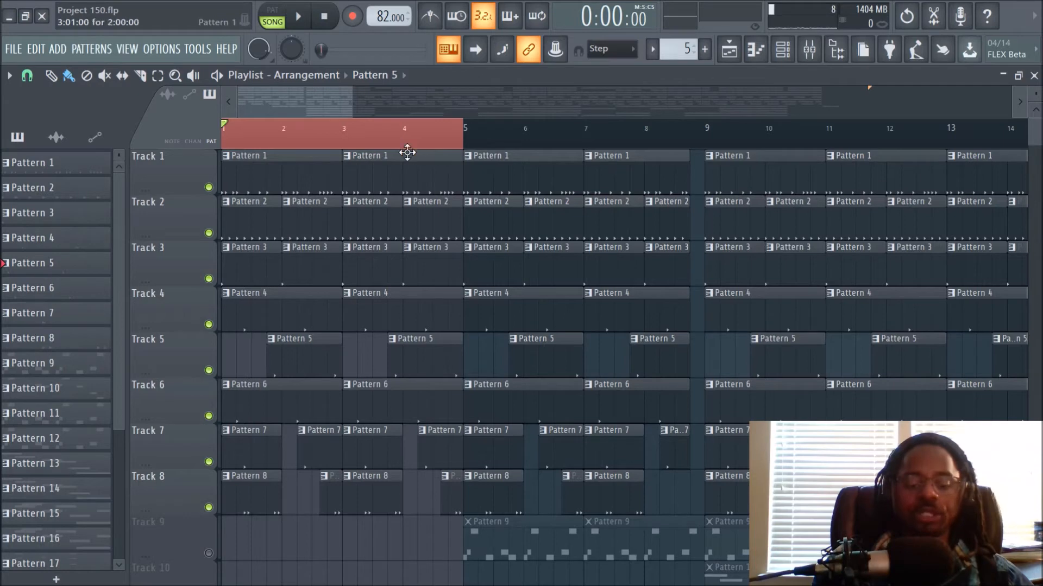
{"action": "scroll", "coordinate": [434, 360], "scroll_direction": "down", "scroll_amount": 3}
{"action": "scroll", "coordinate": [435, 360], "scroll_direction": "up", "scroll_amount": 3}
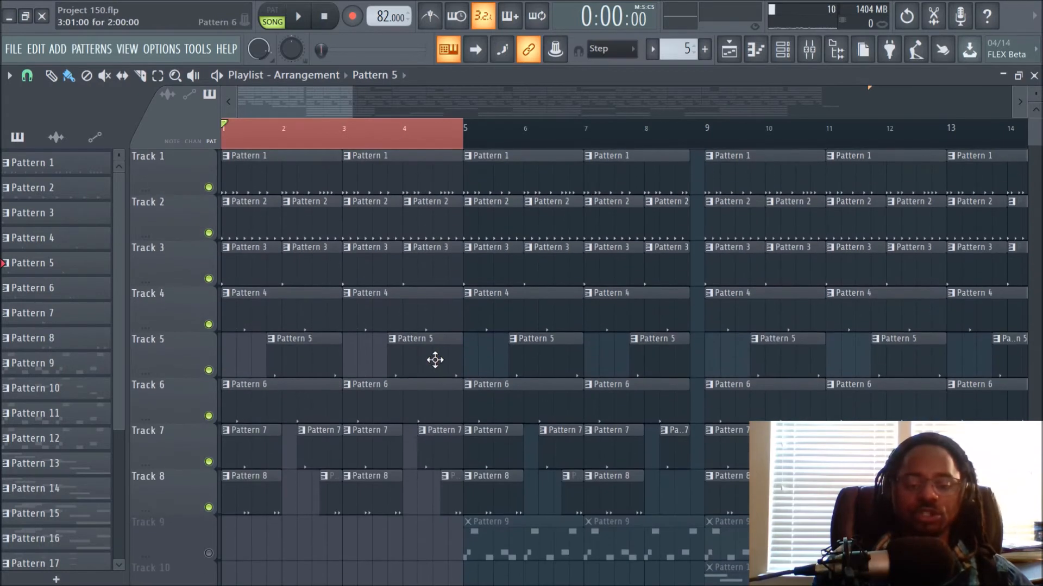
Clear the four-bar loop selection in the playlist and set the playback position to the start of bar 5.
{"action": "left_click", "coordinate": [466, 146]}
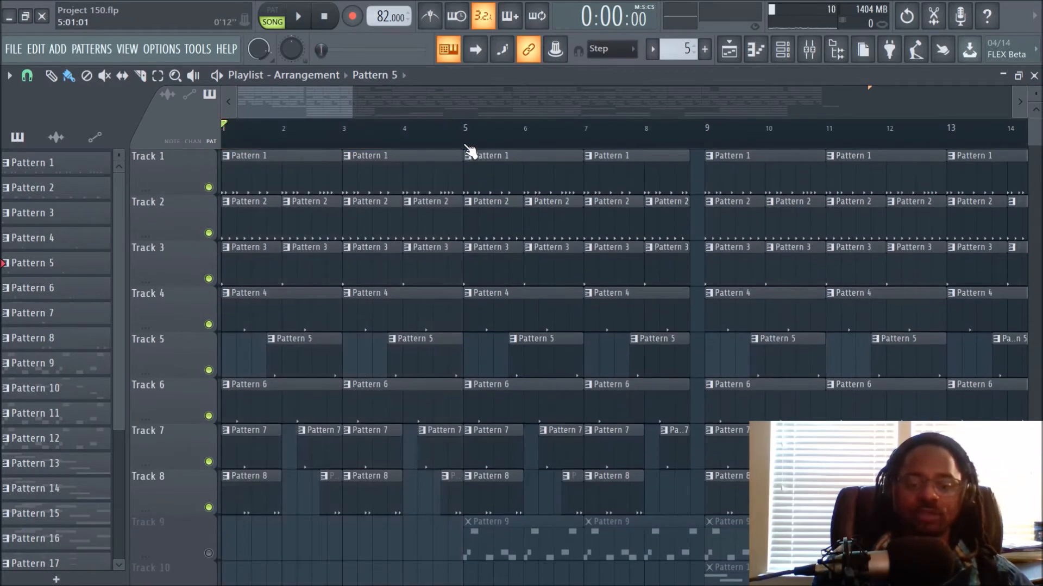
{"action": "left_click", "coordinate": [466, 145]}
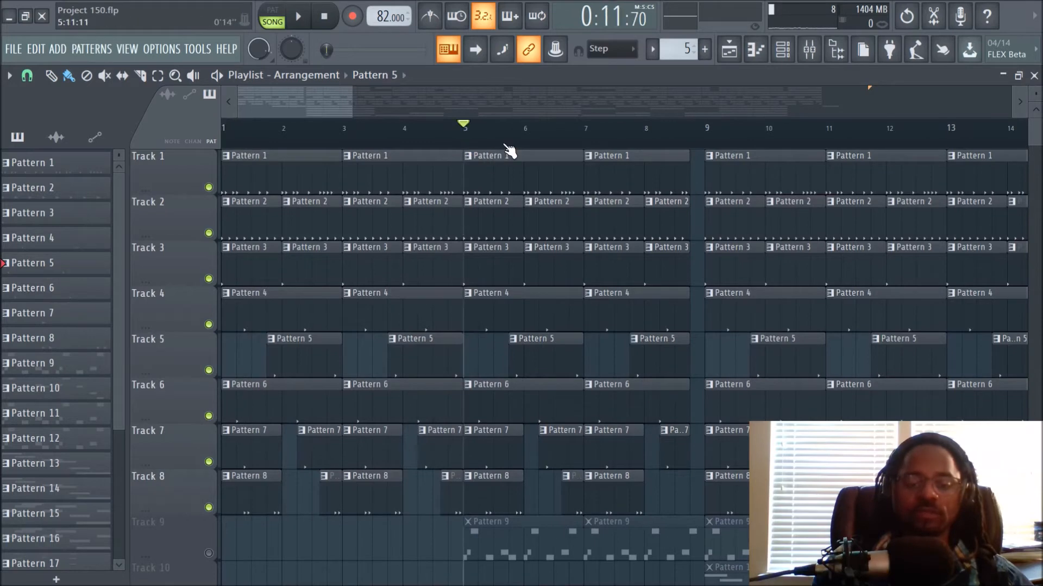
{"action": "scroll", "coordinate": [508, 146], "scroll_direction": "up", "scroll_amount": 2}
{"action": "scroll", "coordinate": [509, 151], "scroll_direction": "up", "scroll_amount": 4}
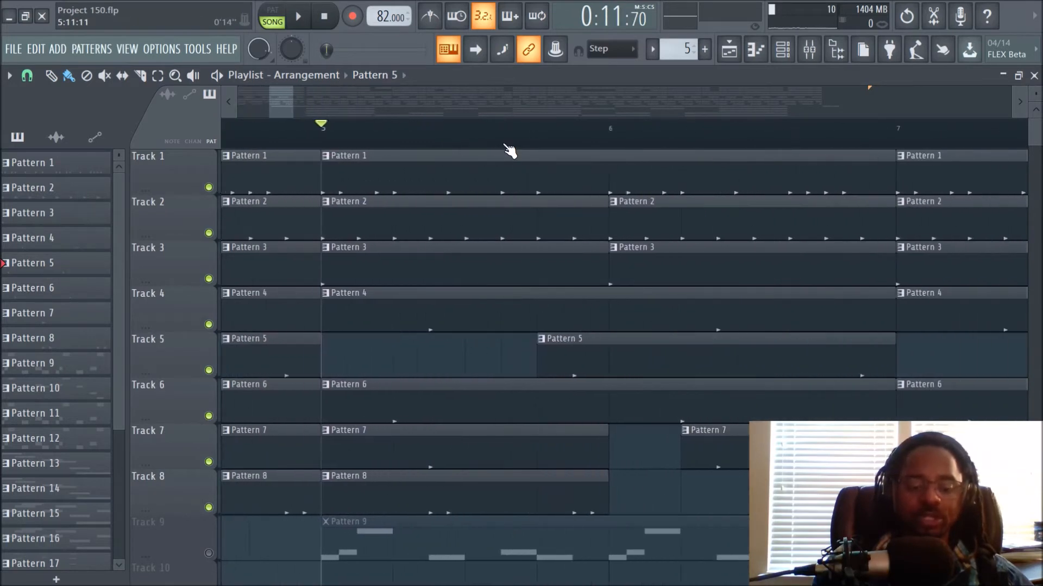
Unmute Track 9 and start playing the arrangement from bar 5.
{"action": "left_click", "coordinate": [209, 553]}
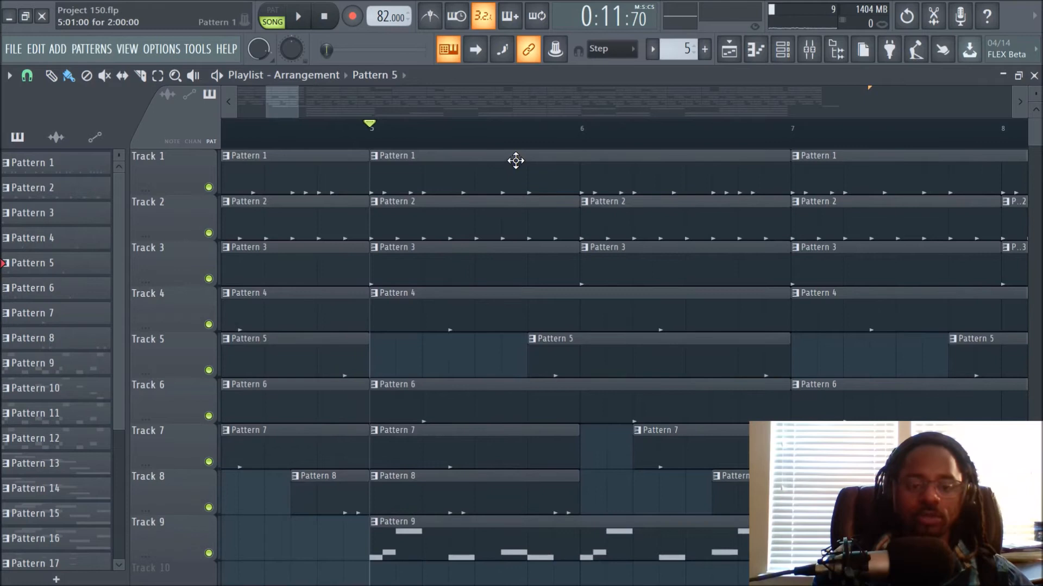
{"action": "scroll", "coordinate": [497, 144], "scroll_direction": "down", "scroll_amount": 3}
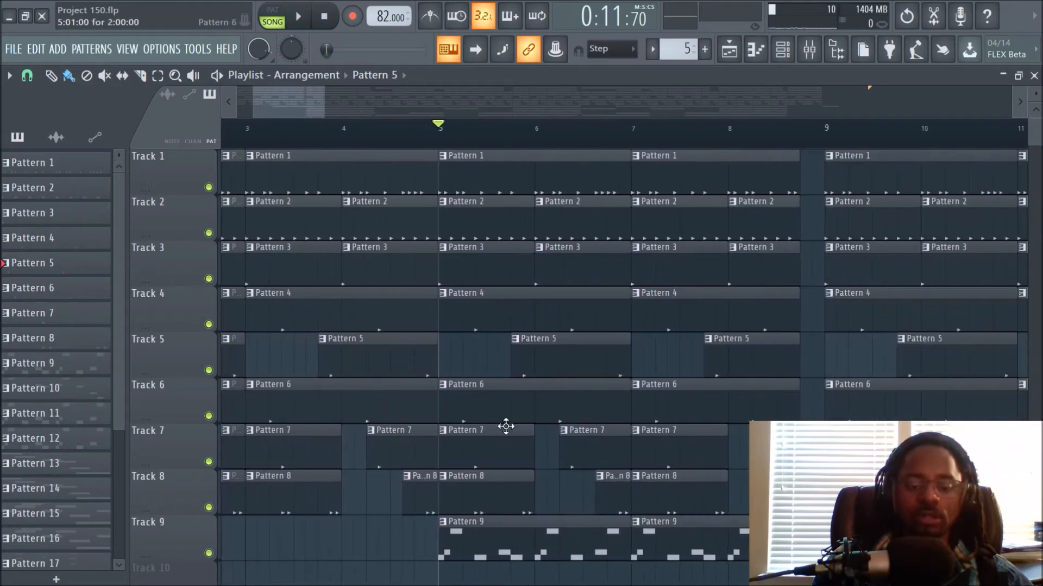
{"action": "key", "text": "space"}
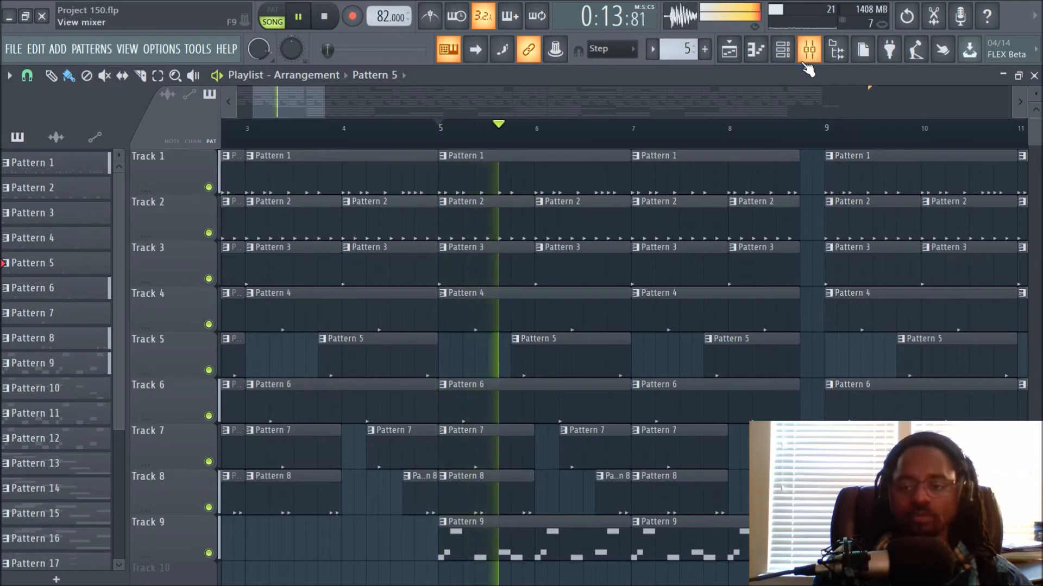
Find the Omnisphere channel in the channel rack during playback and select it.
{"action": "left_click", "coordinate": [785, 52]}
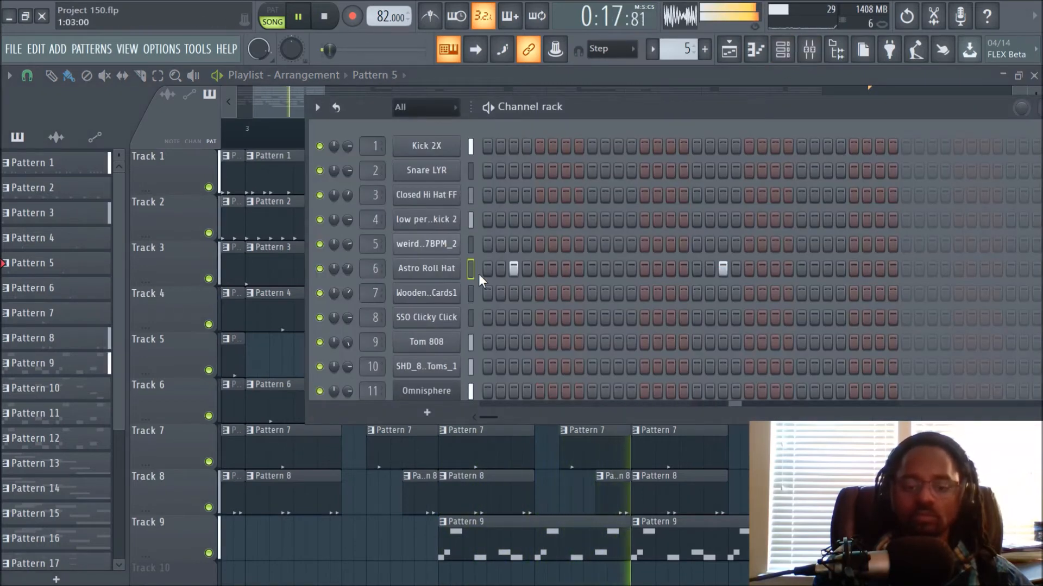
{"action": "scroll", "coordinate": [465, 276], "scroll_direction": "down", "scroll_amount": 3}
{"action": "scroll", "coordinate": [470, 273], "scroll_direction": "down", "scroll_amount": 2}
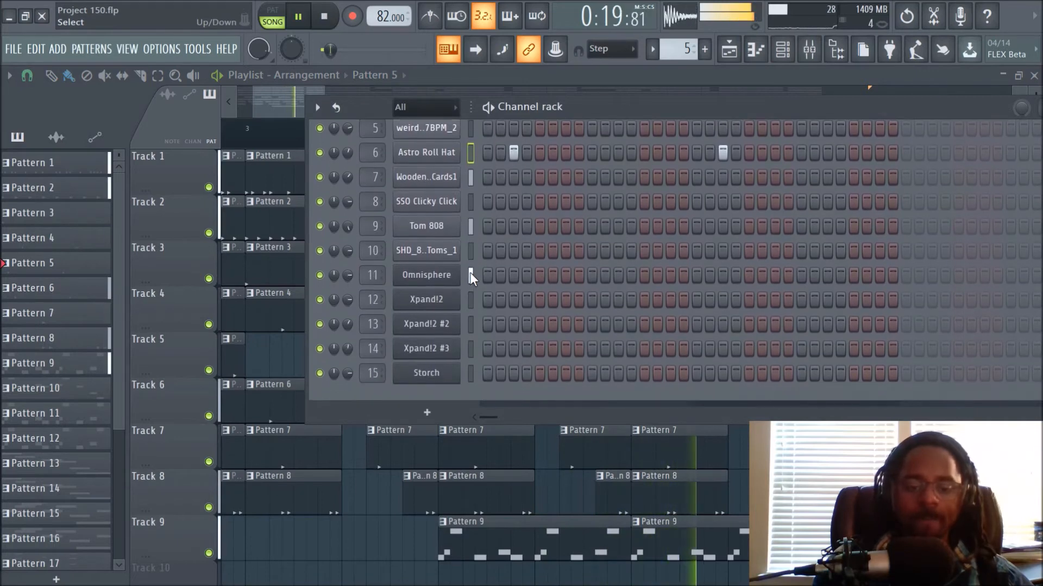
{"action": "left_click", "coordinate": [470, 276]}
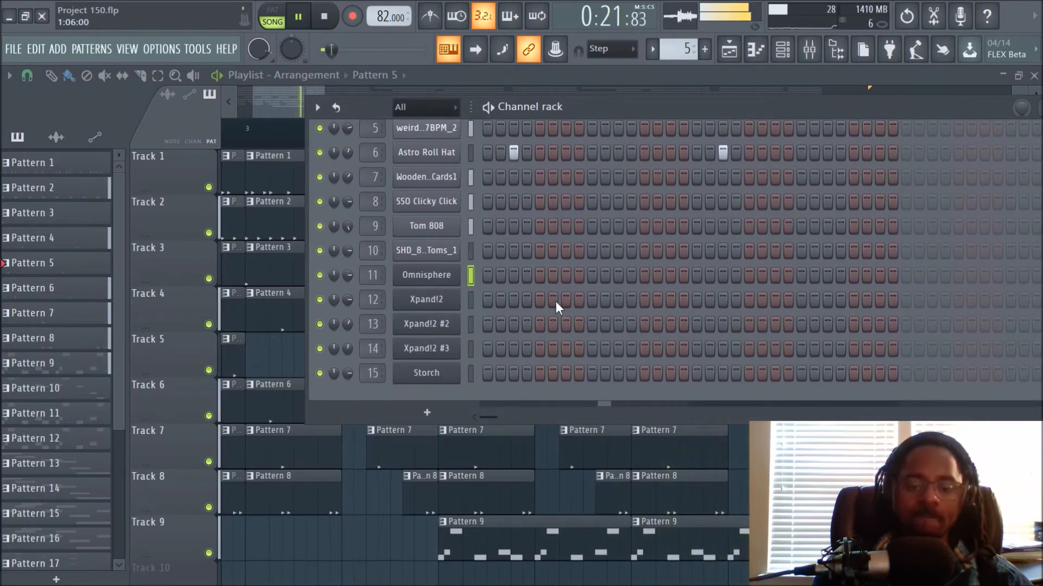
Make Pattern 9 the active pattern from its clip on Track 9 and stop playback.
{"action": "key", "text": "F6"}
{"action": "left_click", "coordinate": [490, 540]}
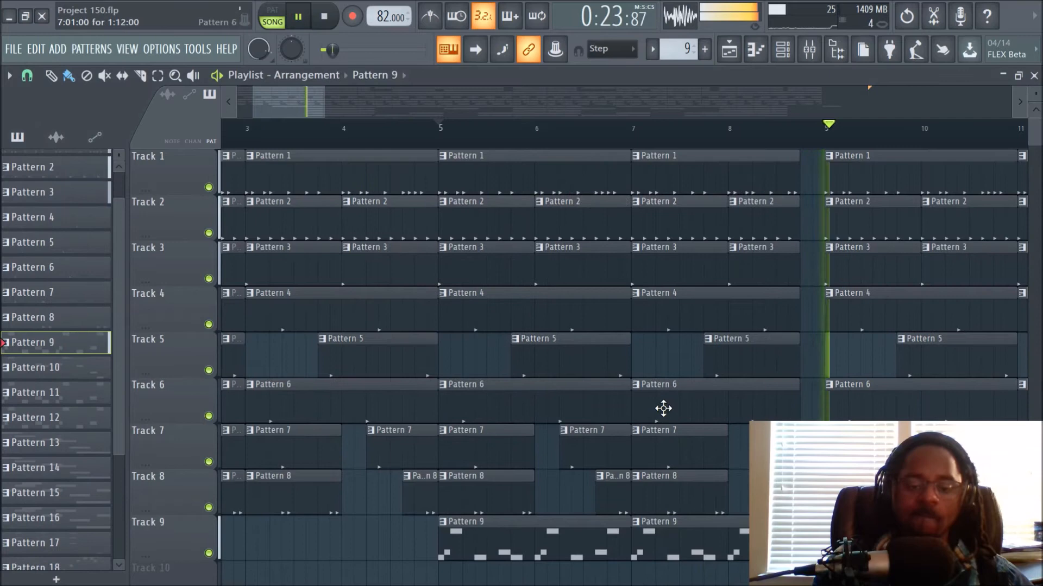
{"action": "key", "text": "space"}
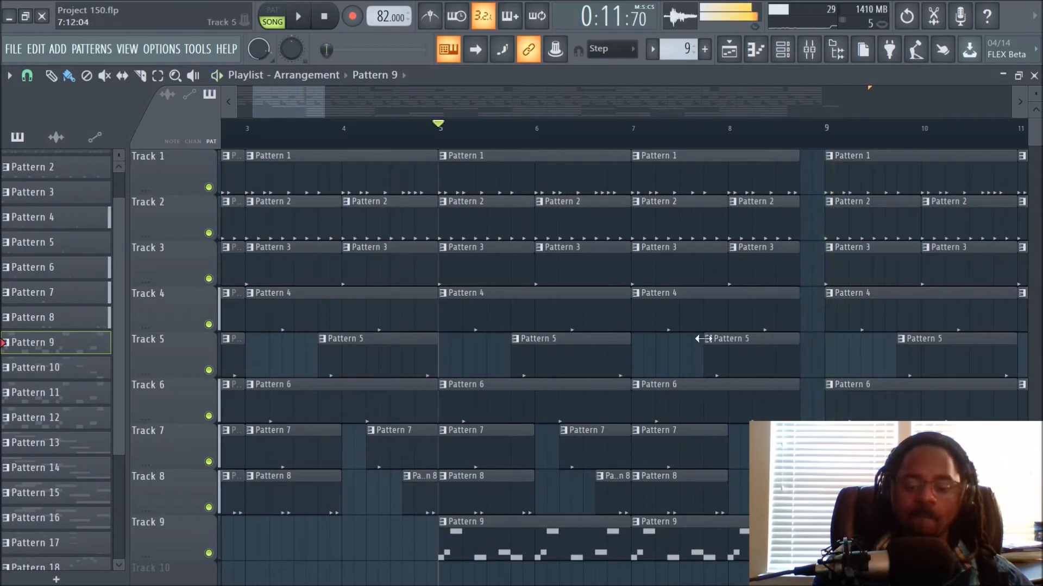
Check which patch the Omnisphere channel uses for Pattern 9, close the instrument and return to the playlist.
{"action": "left_click", "coordinate": [782, 49]}
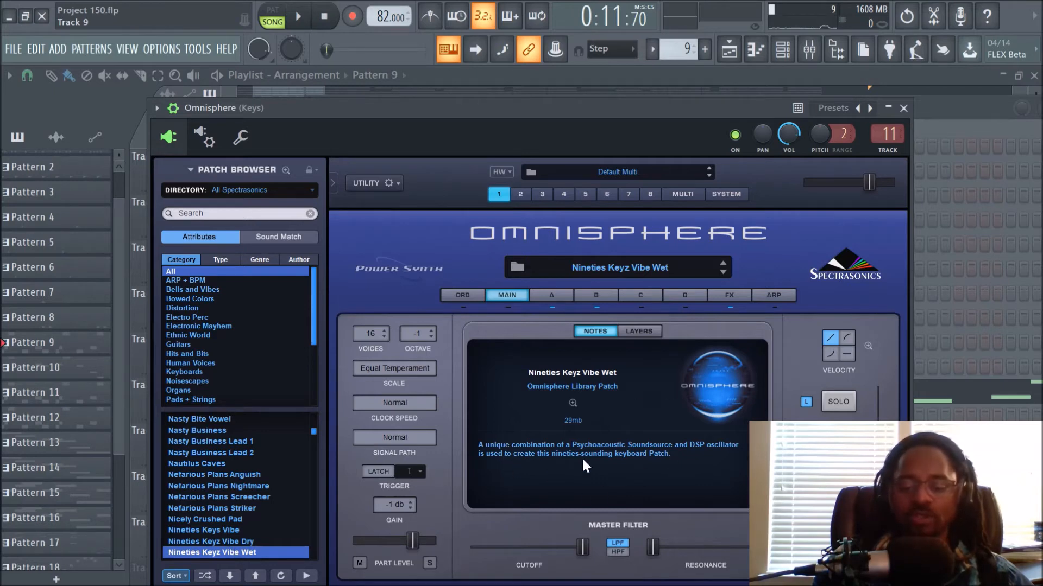
{"action": "left_click", "coordinate": [903, 108]}
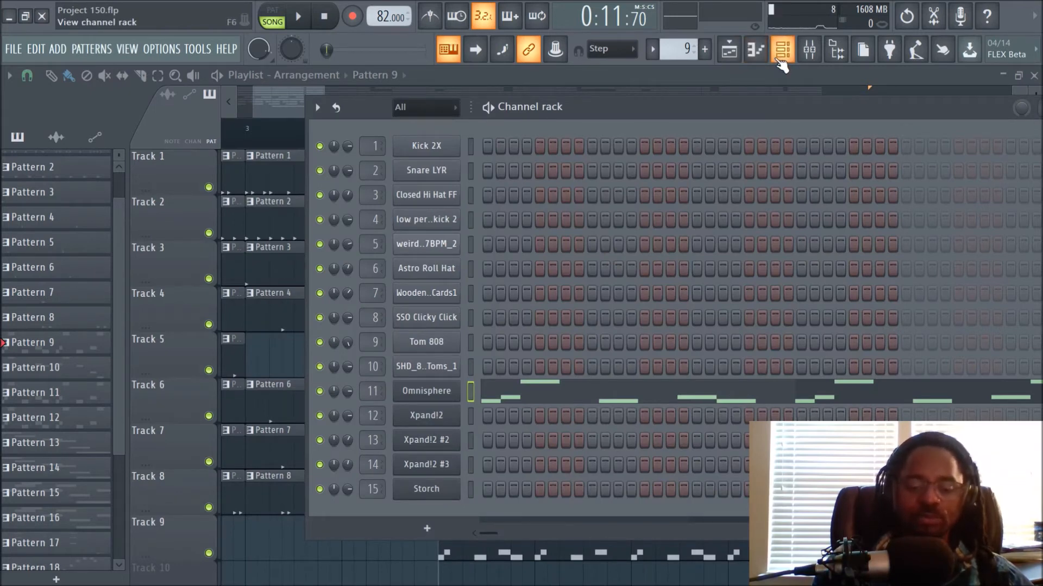
{"action": "left_click", "coordinate": [729, 50]}
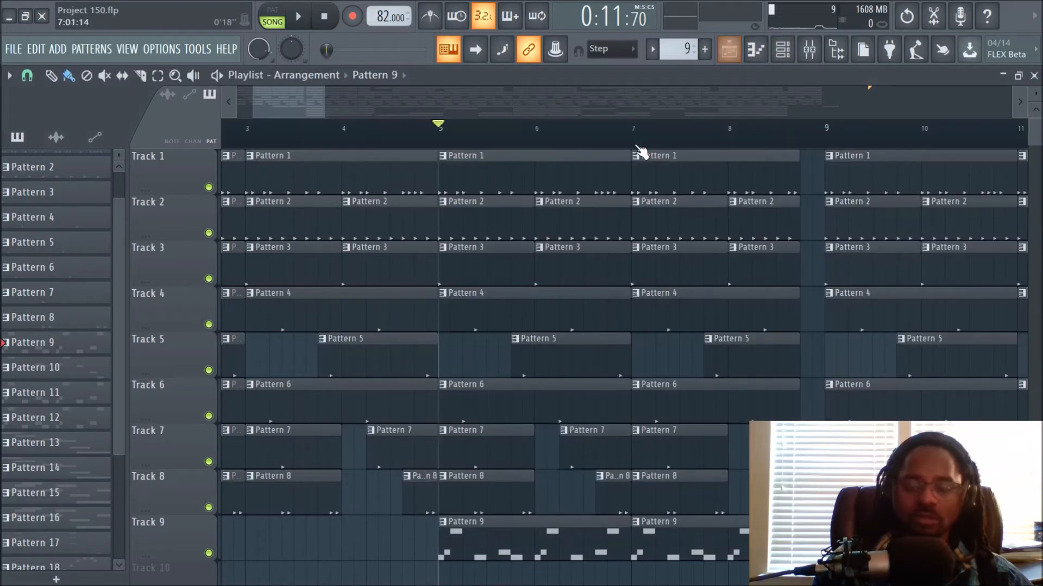
Open Pattern 9's Omnisphere notes in the piano roll, bring both bars into view and show note velocity instead of panning.
{"action": "scroll", "coordinate": [708, 261], "scroll_direction": "down", "scroll_amount": 5}
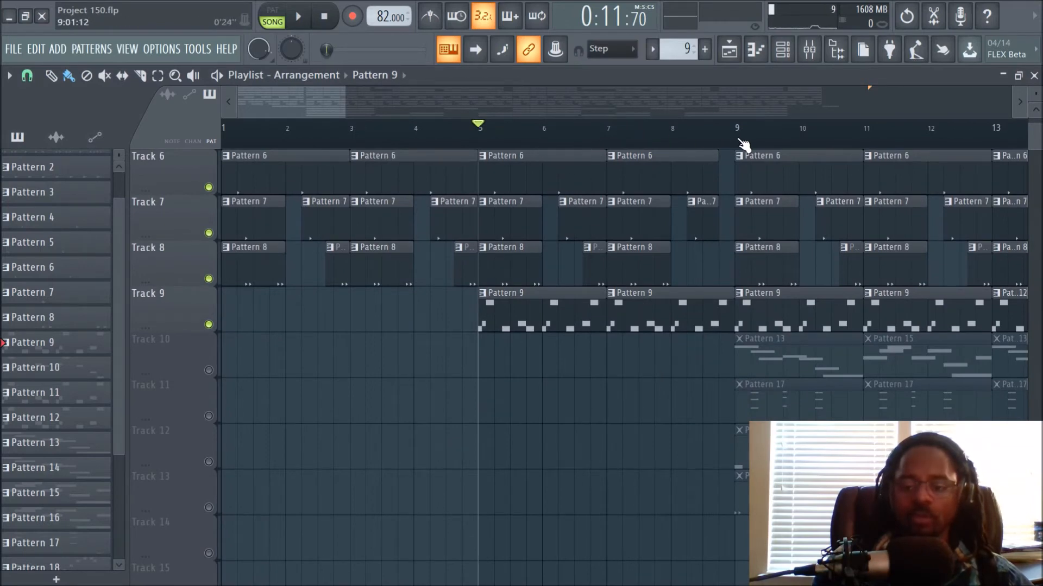
{"action": "double_click", "coordinate": [565, 304]}
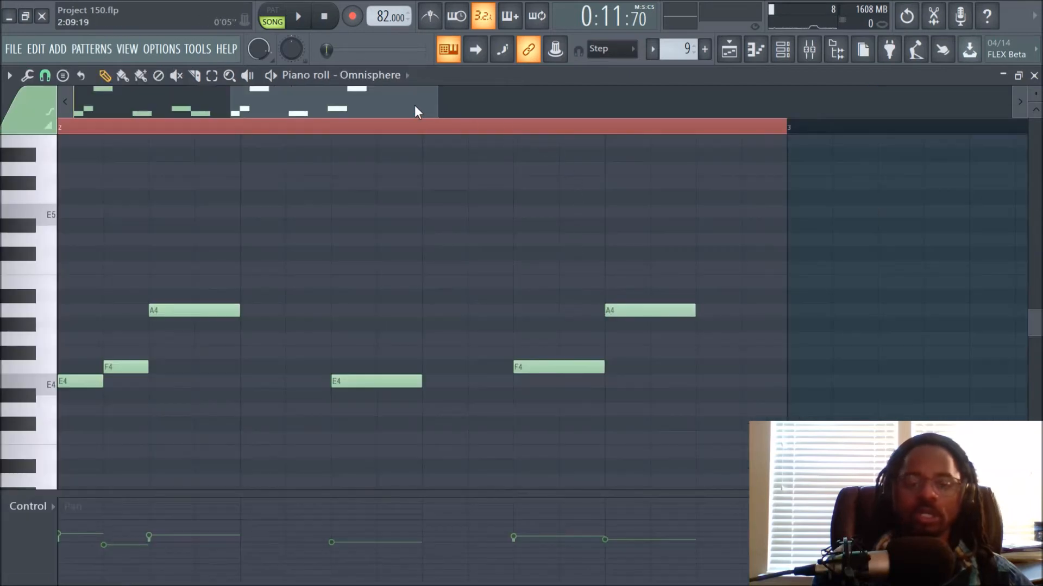
{"action": "left_click_drag", "start_coordinate": [415, 105], "coordinate": [180, 104]}
{"action": "scroll", "coordinate": [294, 142], "scroll_direction": "down", "scroll_amount": 4}
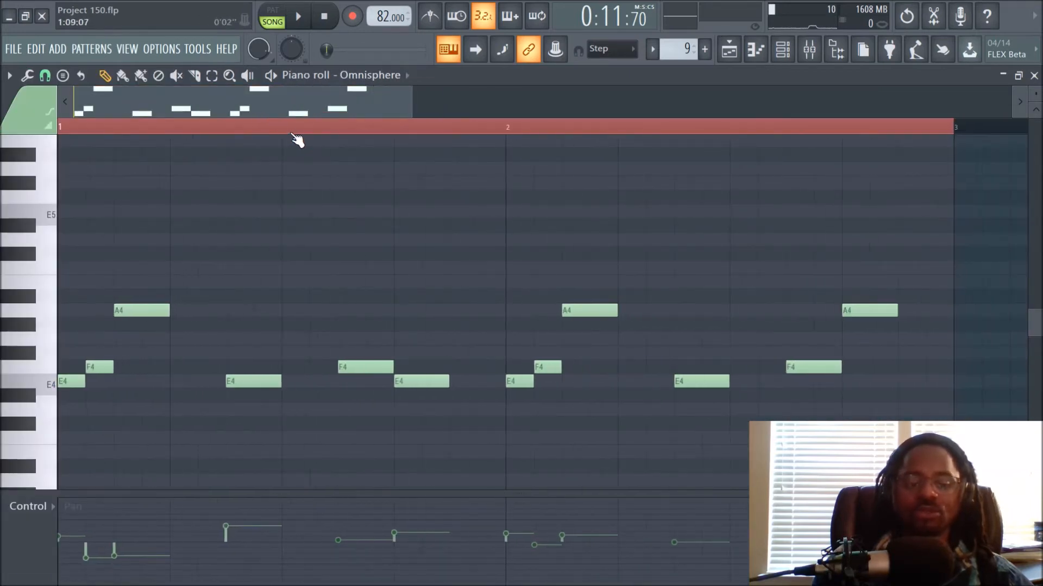
{"action": "left_click", "coordinate": [54, 506]}
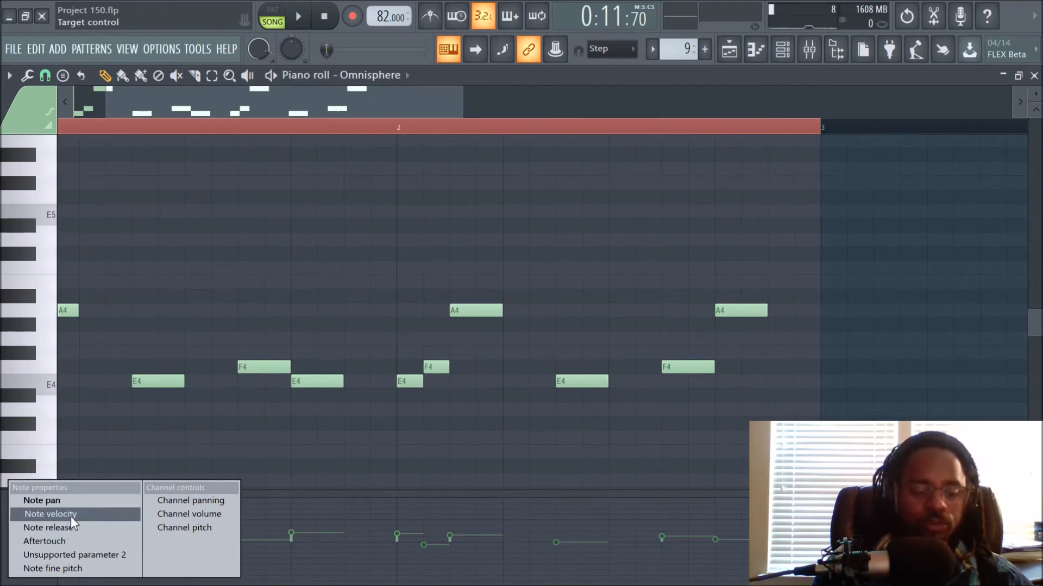
{"action": "left_click", "coordinate": [69, 515]}
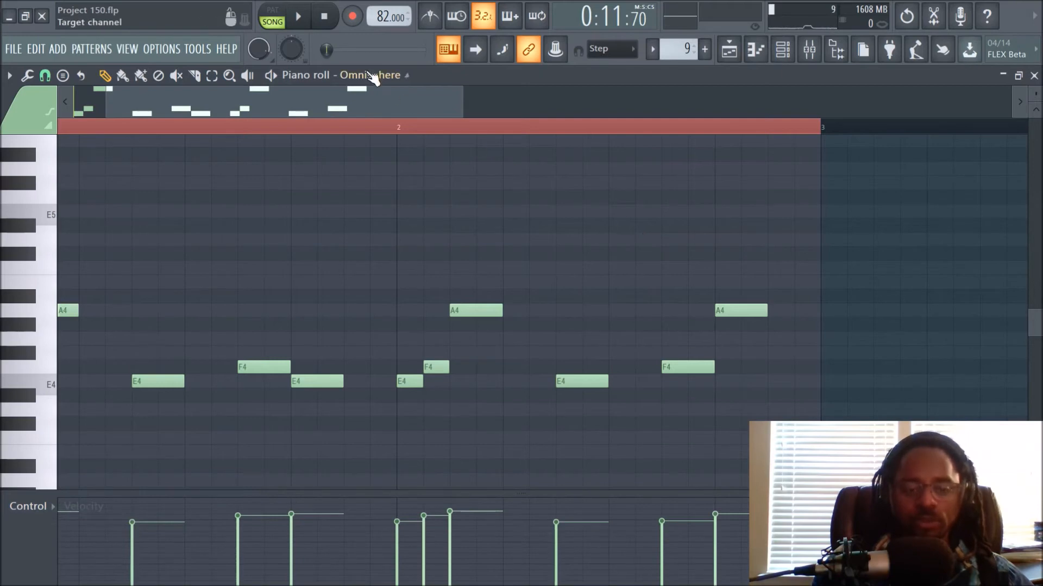
Review Pattern 9's notes from the start of bar 1 in the piano roll and return to the playlist.
{"action": "scroll", "coordinate": [325, 100], "scroll_direction": "up", "scroll_amount": 2}
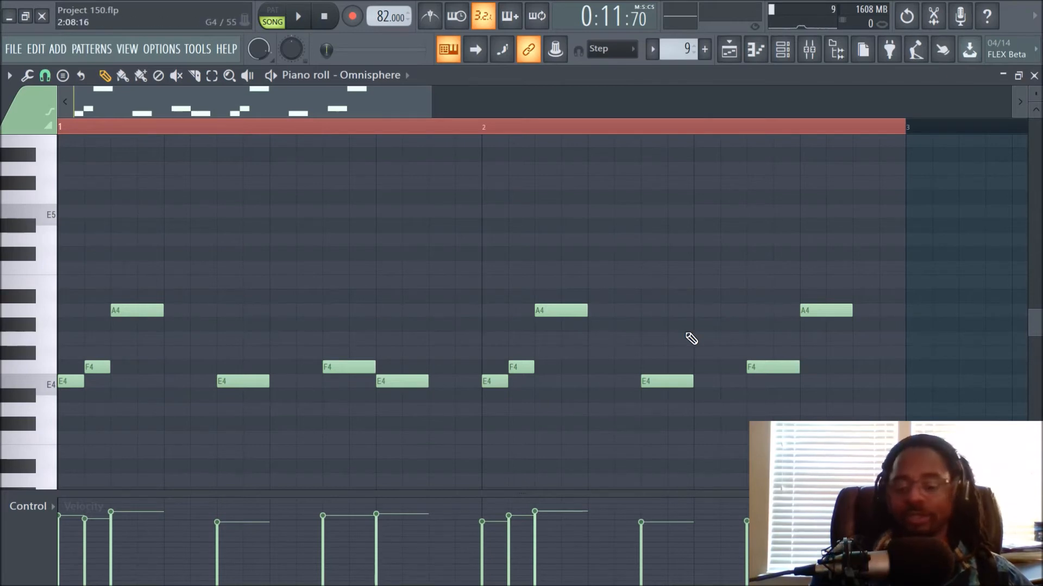
{"action": "left_click", "coordinate": [732, 55]}
{"action": "scroll", "coordinate": [601, 328], "scroll_direction": "up", "scroll_amount": 5}
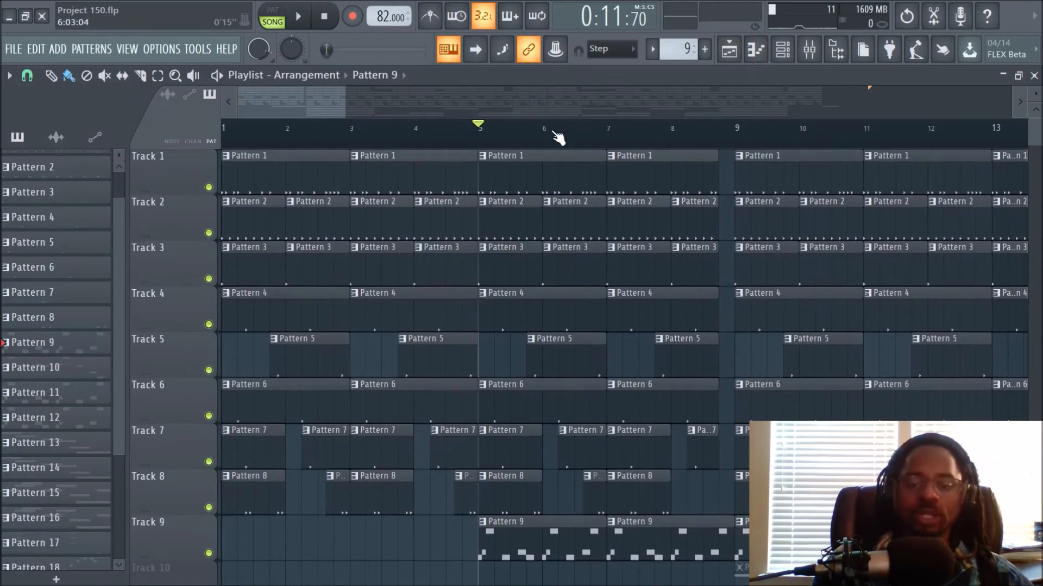
{"action": "scroll", "coordinate": [558, 144], "scroll_direction": "down", "scroll_amount": 3}
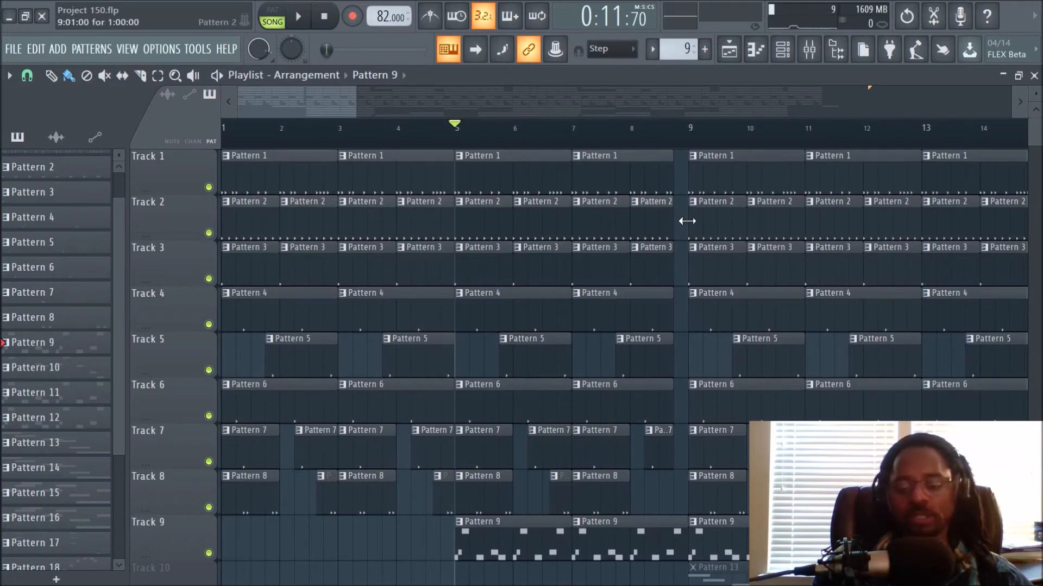
Audition the arrangement from bar 5 with Track 9 included, bring Tracks 10 to 13 into view and stop playback.
{"action": "key", "text": "space"}
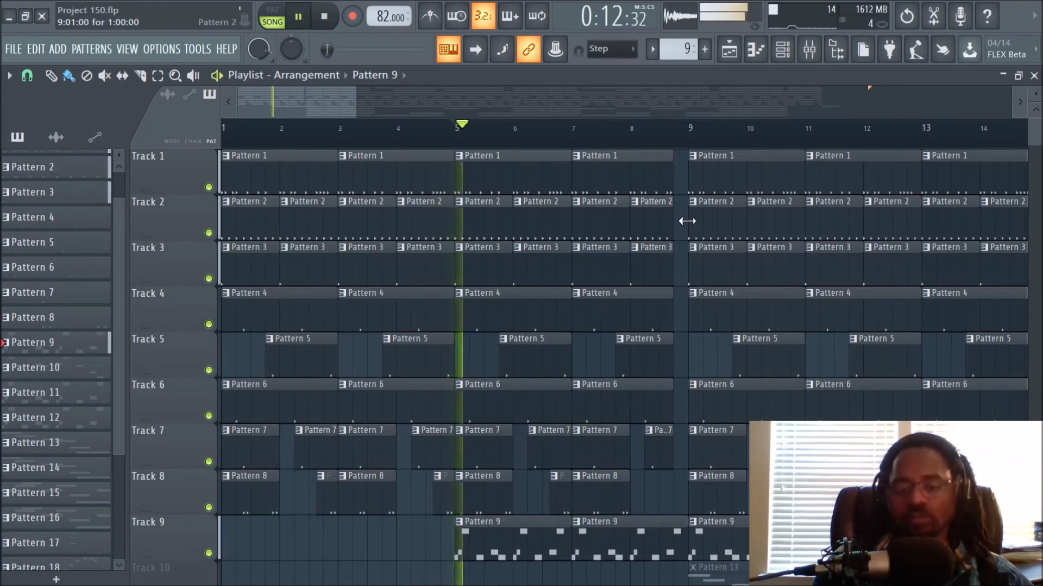
{"action": "scroll", "coordinate": [677, 138], "scroll_direction": "down", "scroll_amount": 1}
{"action": "scroll", "coordinate": [674, 134], "scroll_direction": "down", "scroll_amount": 3}
{"action": "left_click_drag", "start_coordinate": [372, 112], "coordinate": [402, 112]}
{"action": "scroll", "coordinate": [558, 268], "scroll_direction": "down", "scroll_amount": 4}
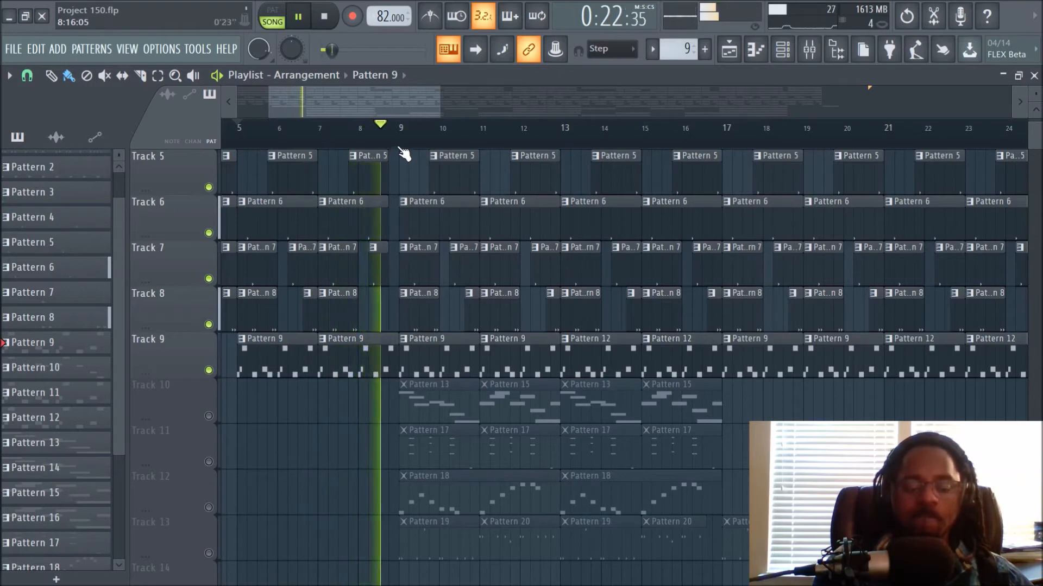
{"action": "key", "text": "space"}
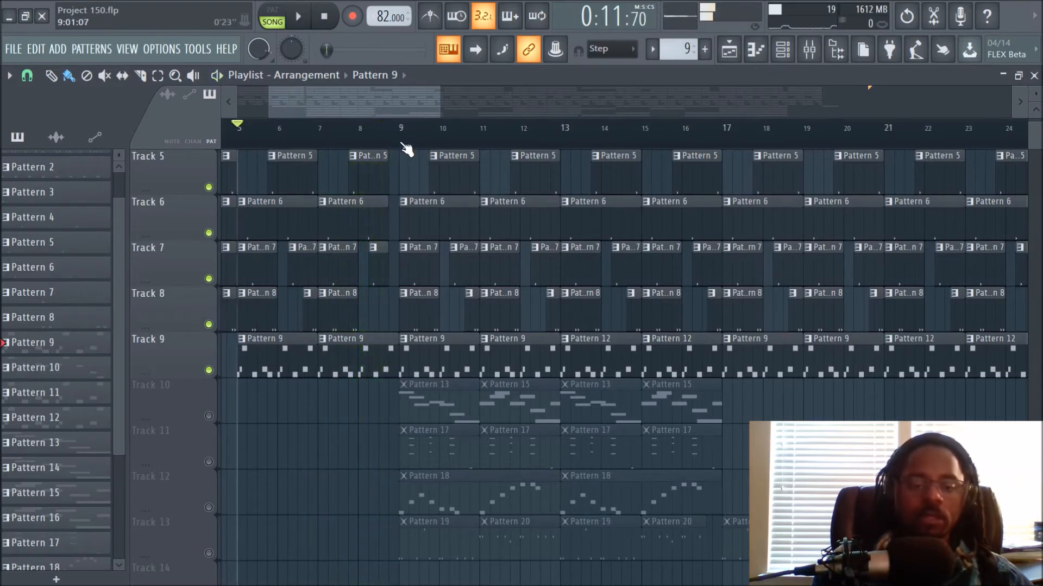
Move the playback position to bar 9, unmute Track 10 and start playback.
{"action": "left_click", "coordinate": [403, 143]}
{"action": "left_click", "coordinate": [208, 416]}
{"action": "key", "text": "space"}
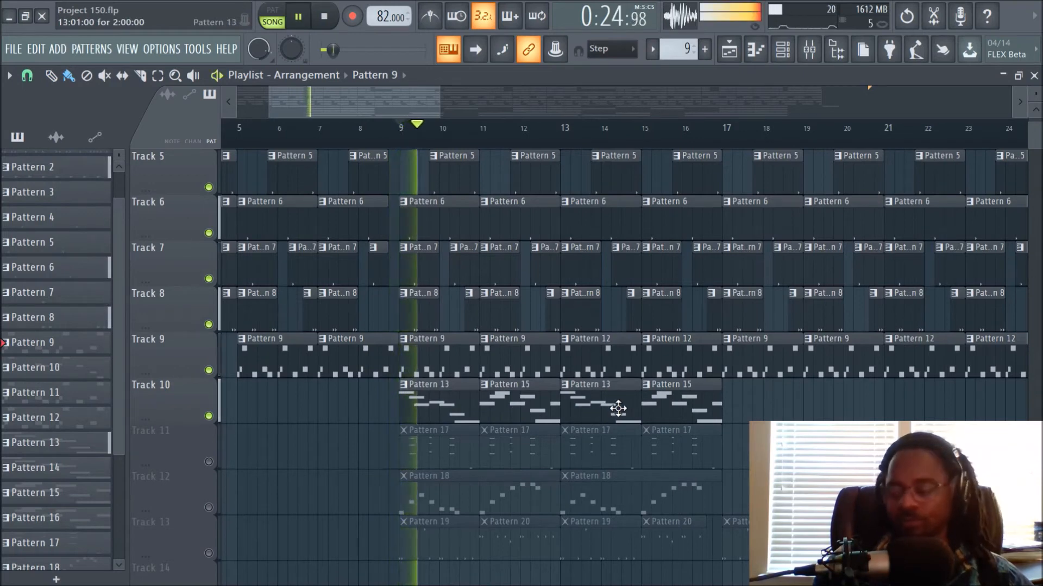
Check which patch the Xpand!2 lead channel uses, stop playback, close the instrument and return to the playlist.
{"action": "left_click", "coordinate": [782, 48]}
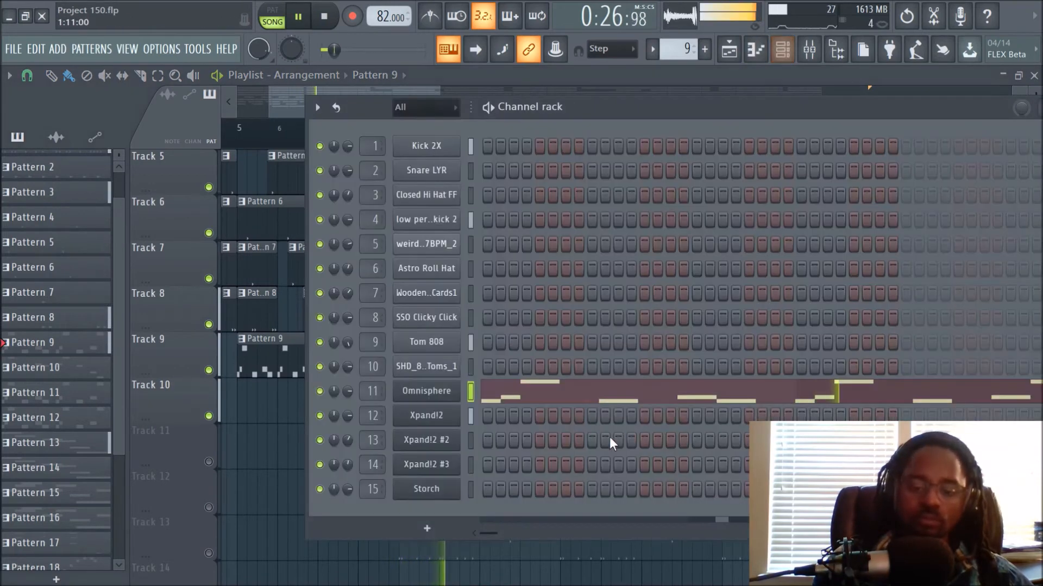
{"action": "left_click", "coordinate": [471, 417]}
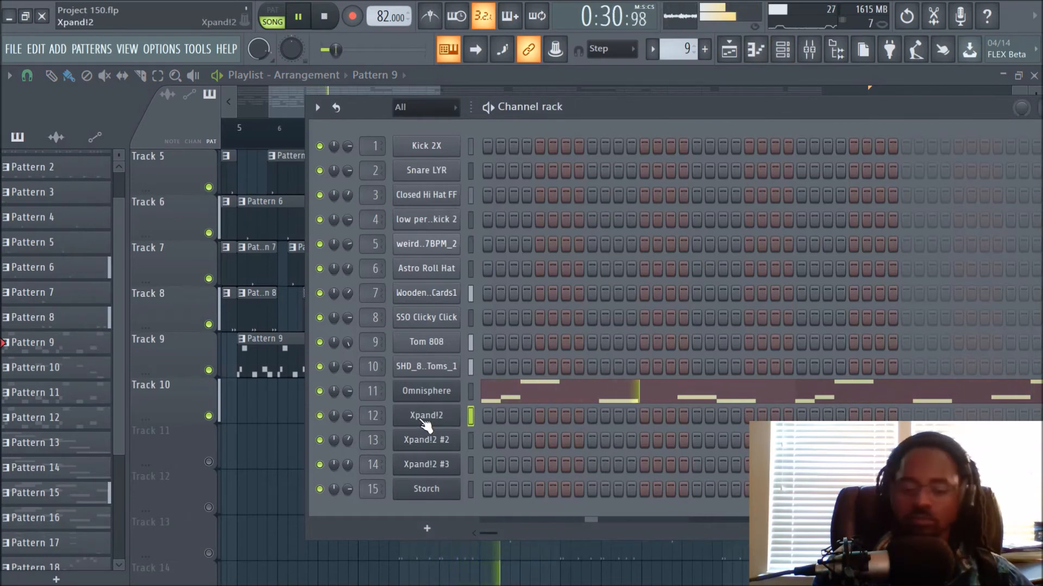
{"action": "left_click", "coordinate": [425, 417]}
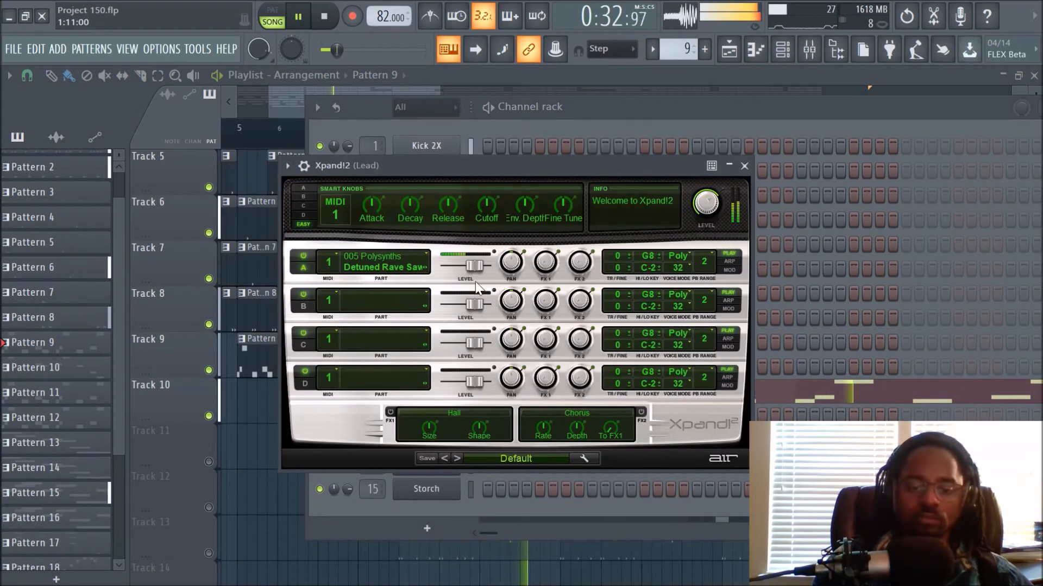
{"action": "left_click", "coordinate": [332, 23]}
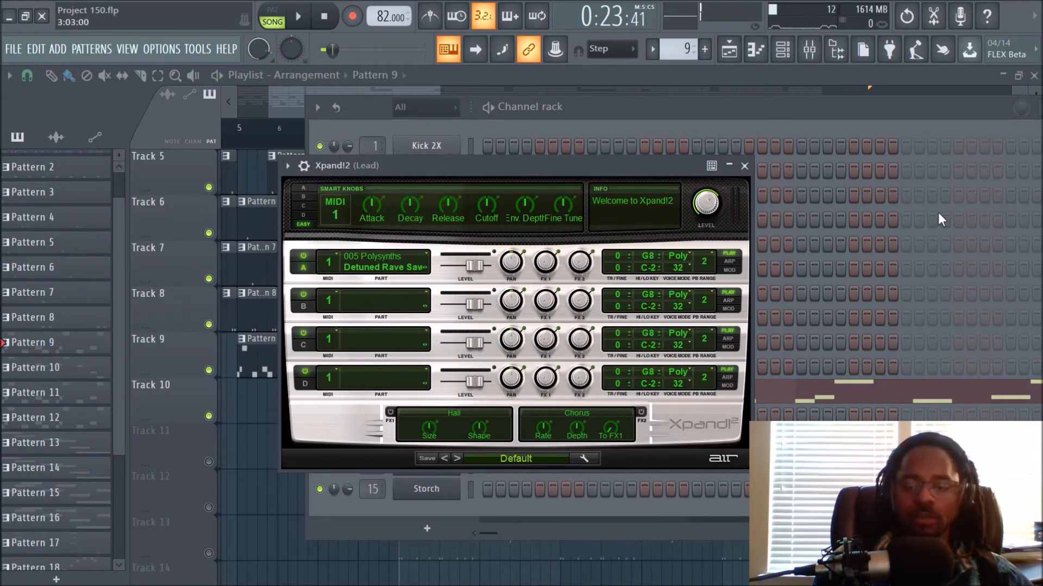
{"action": "left_click", "coordinate": [744, 166]}
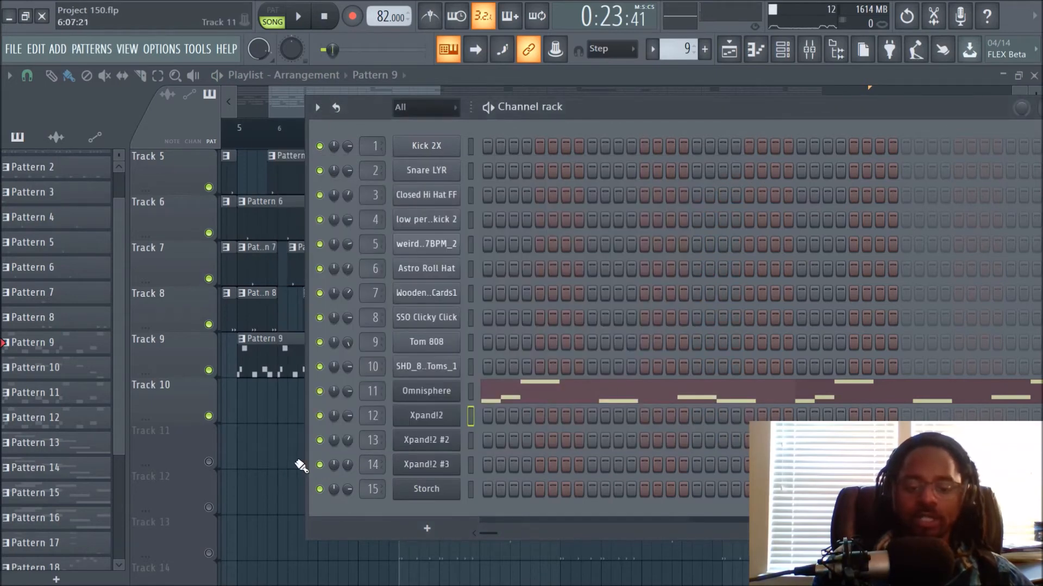
{"action": "key", "text": "F6"}
Unmute Track 11 and audition the Pattern 17 layer from bar 9 with the other active tracks.
{"action": "left_click", "coordinate": [208, 462]}
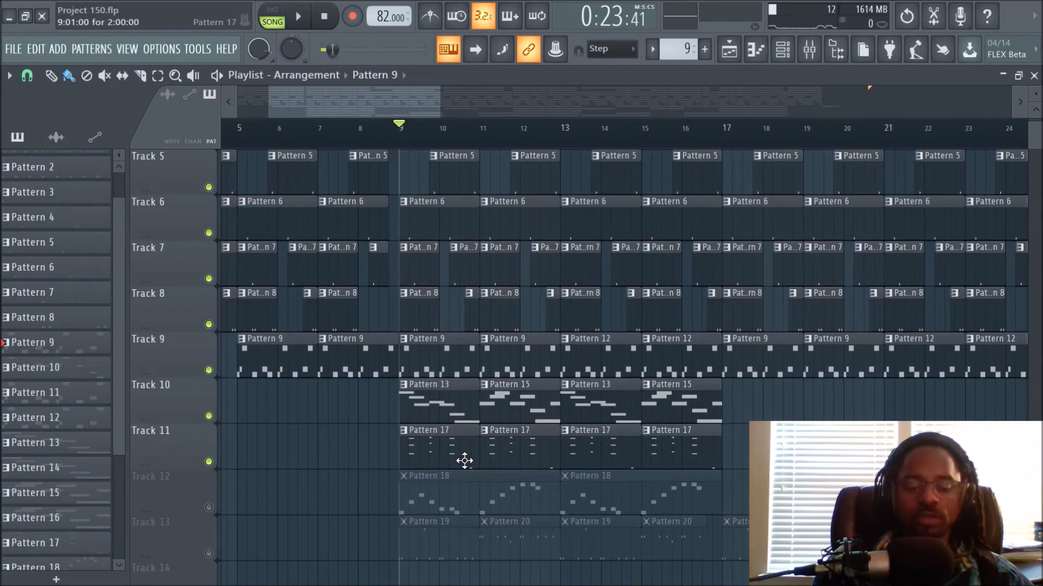
{"action": "key", "text": "space"}
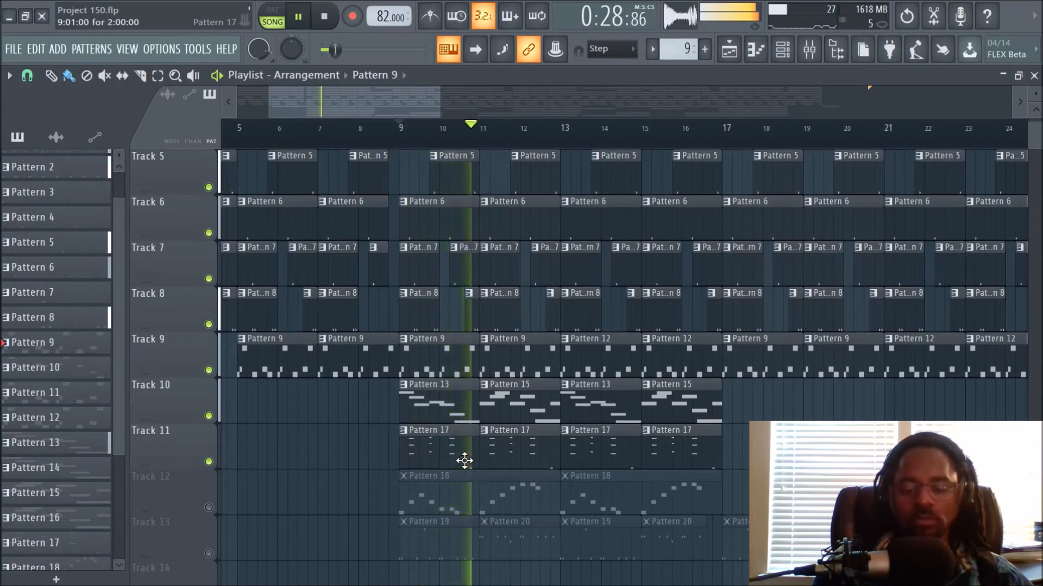
{"action": "scroll", "coordinate": [445, 401], "scroll_direction": "down", "scroll_amount": 3}
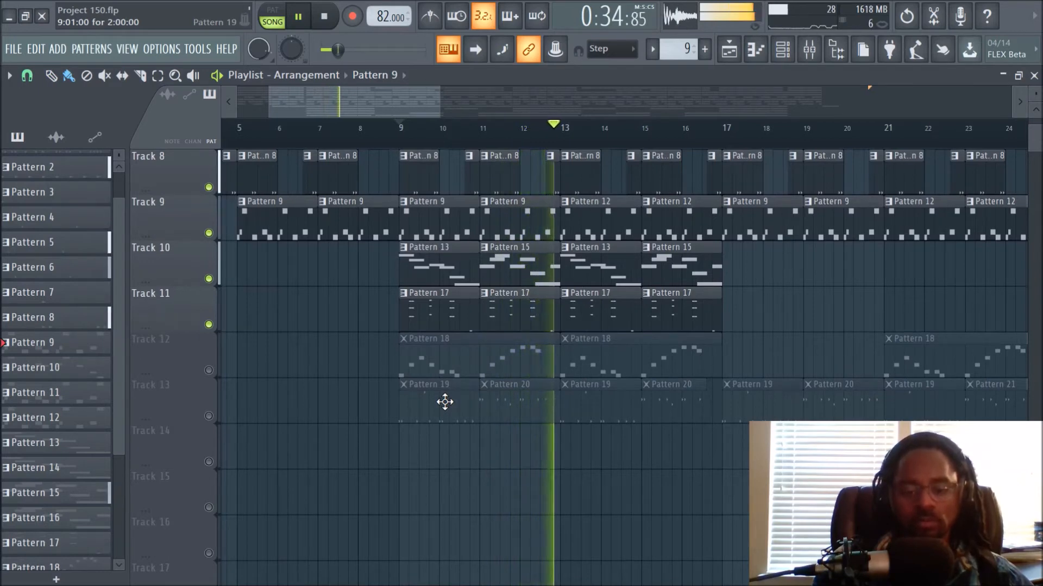
{"action": "key", "text": "space"}
Unmute Track 12, look over the instrument tracks in the mixer and return to the playlist.
{"action": "left_click", "coordinate": [209, 370]}
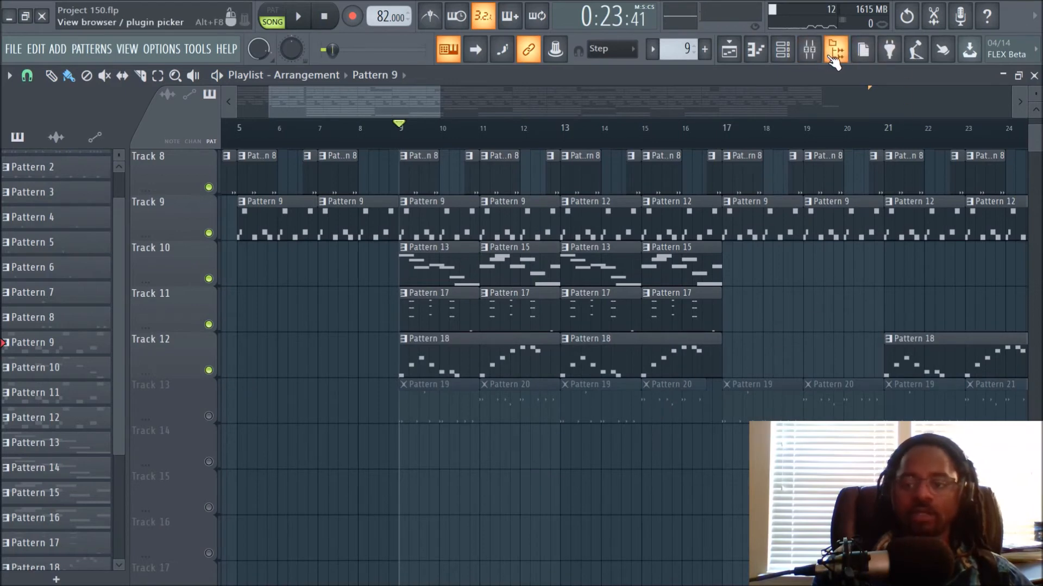
{"action": "left_click", "coordinate": [809, 49]}
{"action": "left_click", "coordinate": [45, 486]}
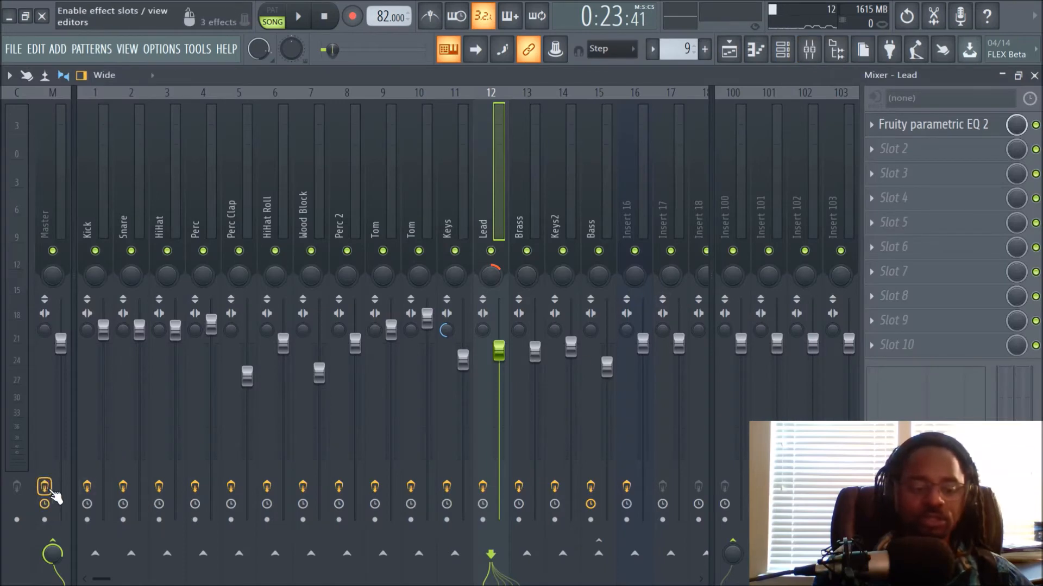
{"action": "left_click", "coordinate": [732, 58]}
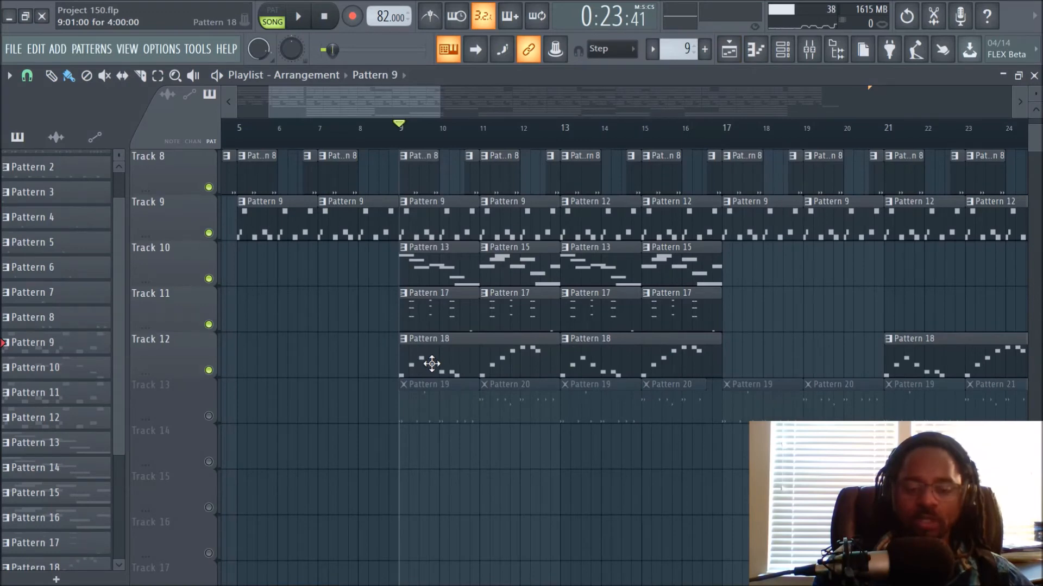
Audition the arrangement from bar 9 with Track 12's Pattern 18 layer included and stop playback.
{"action": "key", "text": "space"}
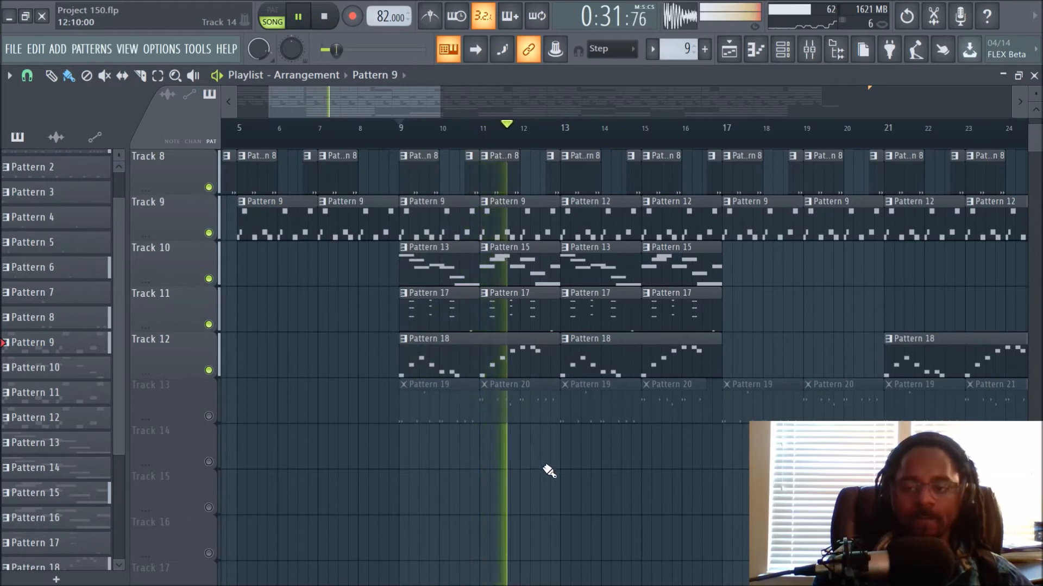
{"action": "scroll", "coordinate": [547, 471], "scroll_direction": "up", "scroll_amount": 4}
{"action": "scroll", "coordinate": [549, 471], "scroll_direction": "down", "scroll_amount": 3}
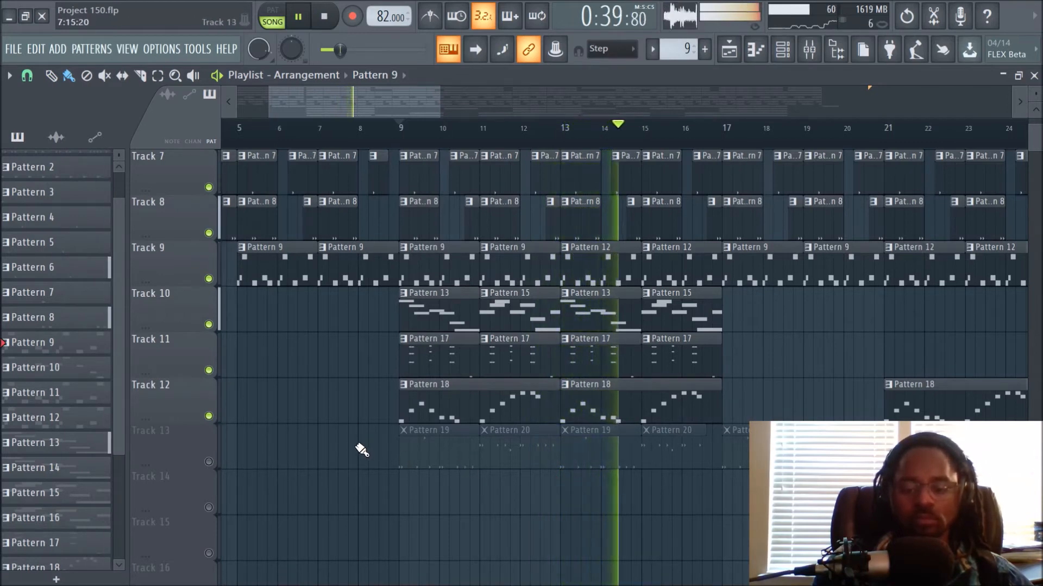
{"action": "key", "text": "space"}
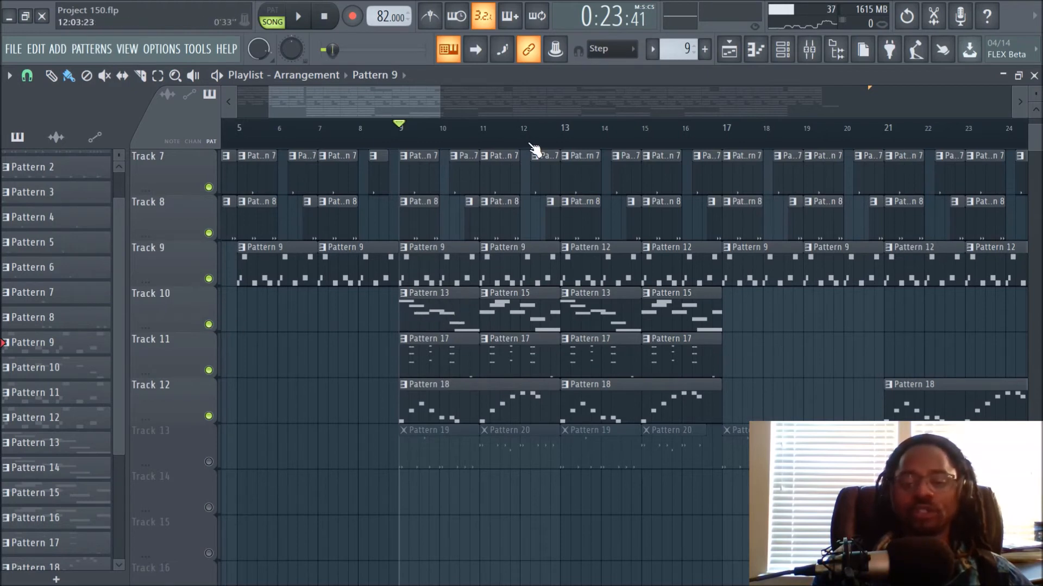
Solo Track 12 to audition Pattern 18 on its own from bar 9, and unmute all playlist tracks, including Track 13.
{"action": "scroll", "coordinate": [533, 150], "scroll_direction": "up", "scroll_amount": 3}
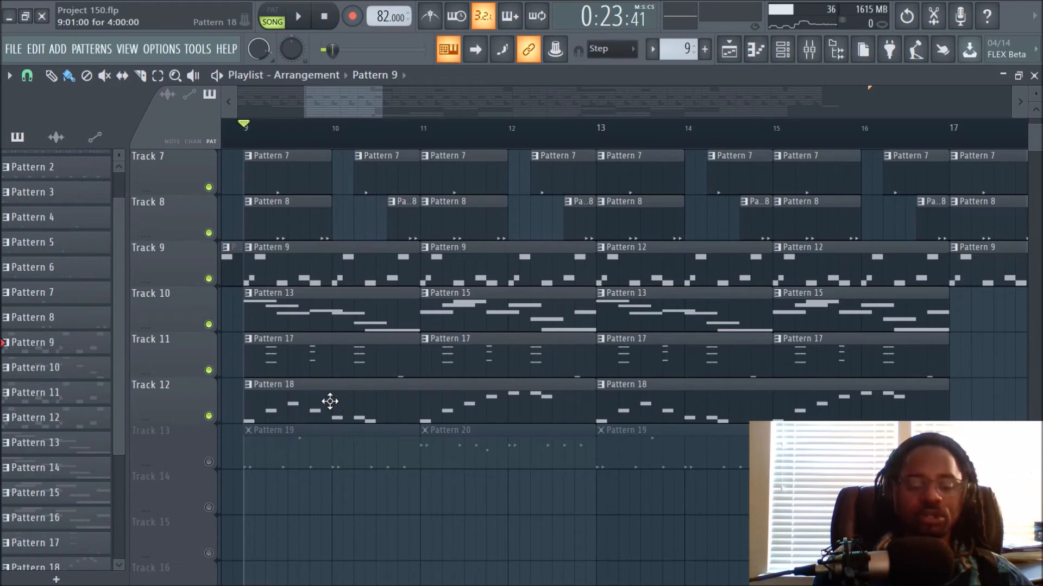
{"action": "left_click", "coordinate": [209, 416], "text": "ctrl"}
{"action": "key", "text": "space"}
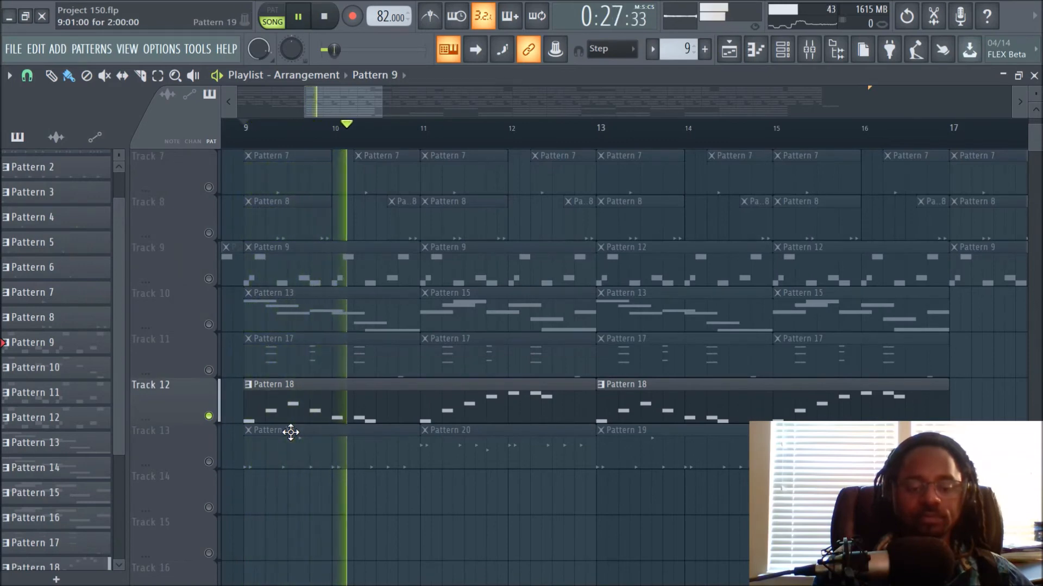
{"action": "key", "text": "space"}
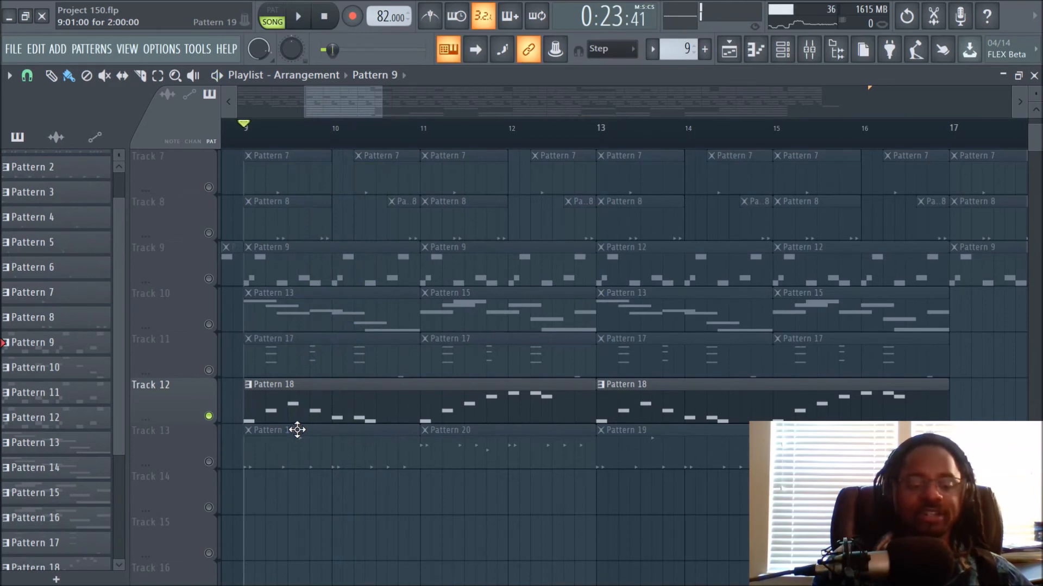
{"action": "right_click", "coordinate": [208, 416]}
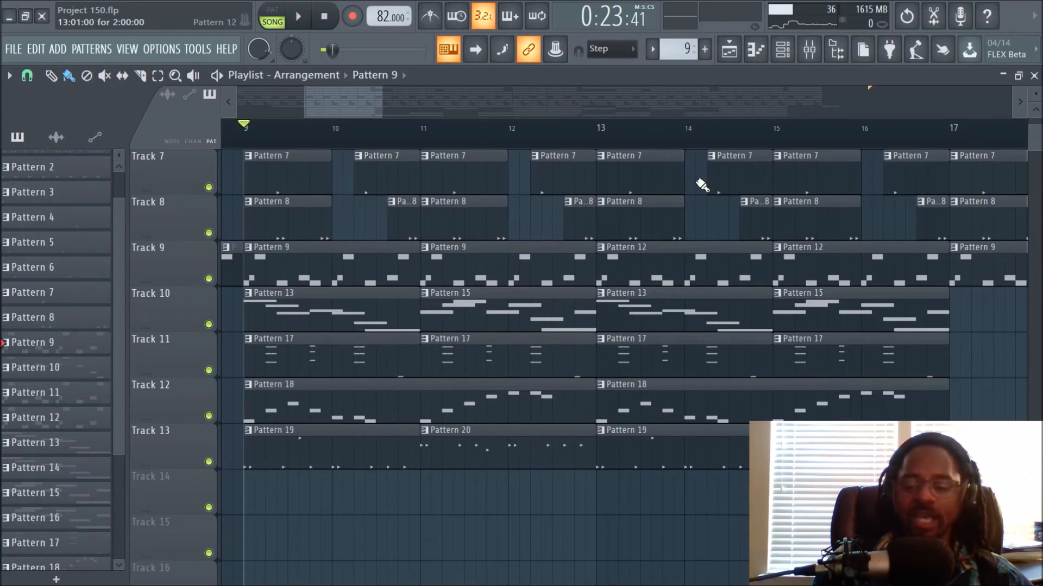
Make Pattern 19 the active pattern from its clip on Track 13 and check its steps in the channel rack.
{"action": "scroll", "coordinate": [630, 145], "scroll_direction": "down", "scroll_amount": 3}
{"action": "left_click", "coordinate": [507, 468]}
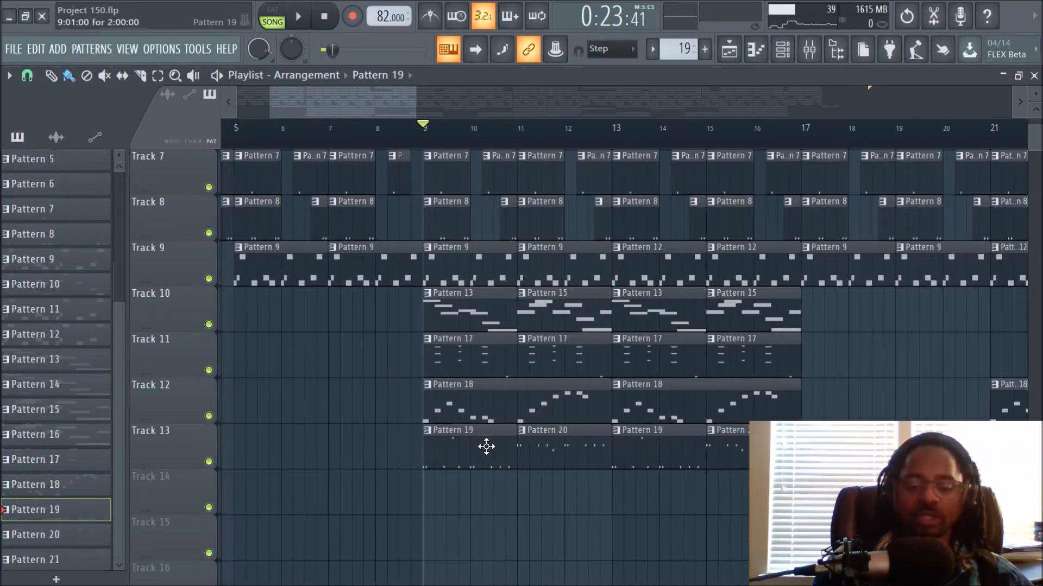
{"action": "left_click", "coordinate": [782, 52]}
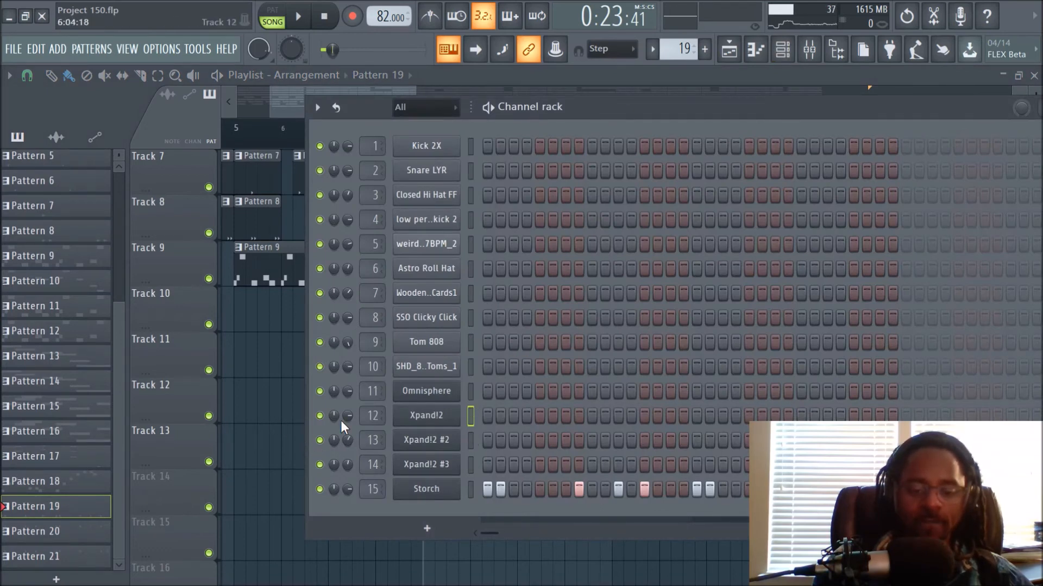
{"action": "right_click", "coordinate": [274, 416]}
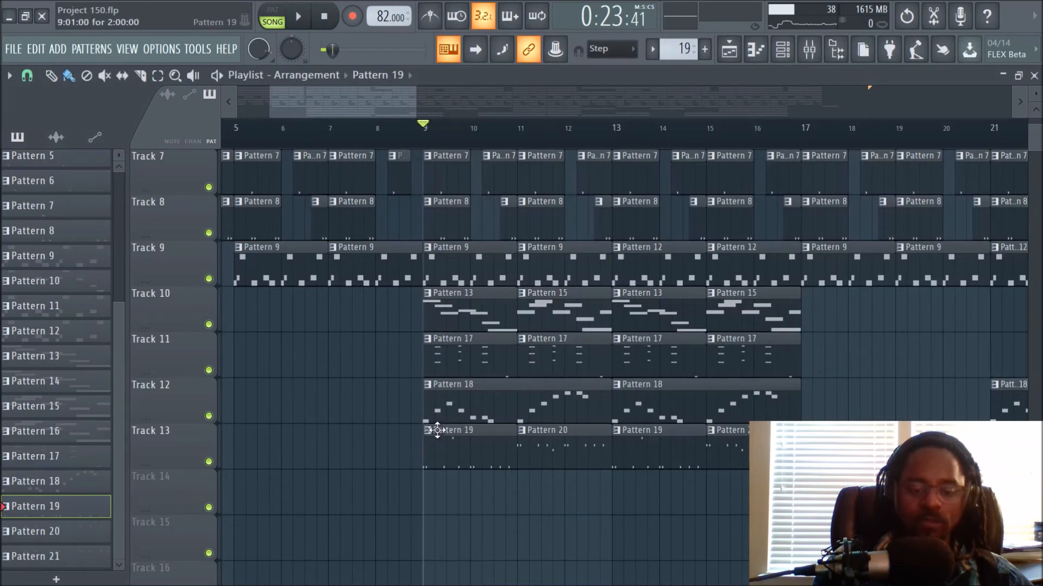
Play the full arrangement from bar 9, solo Track 13 during playback and stop.
{"action": "key", "text": "space"}
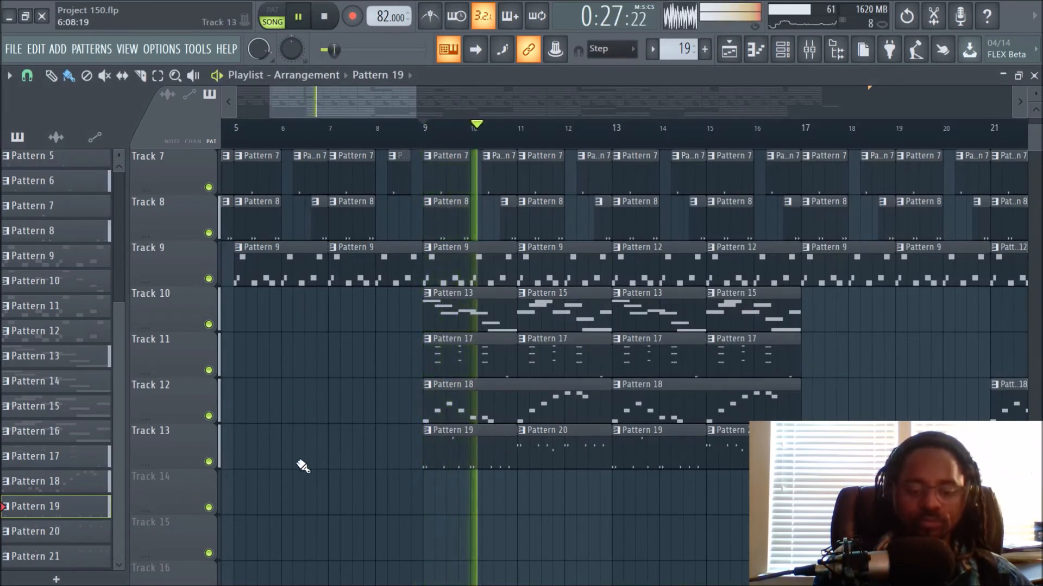
{"action": "left_click", "coordinate": [209, 461], "text": "ctrl"}
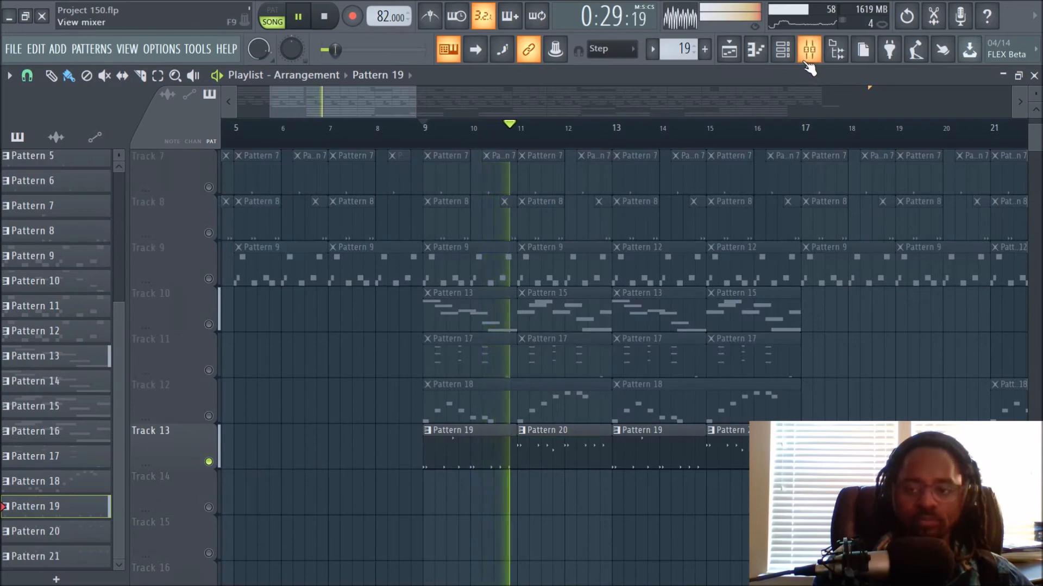
{"action": "key", "text": "space"}
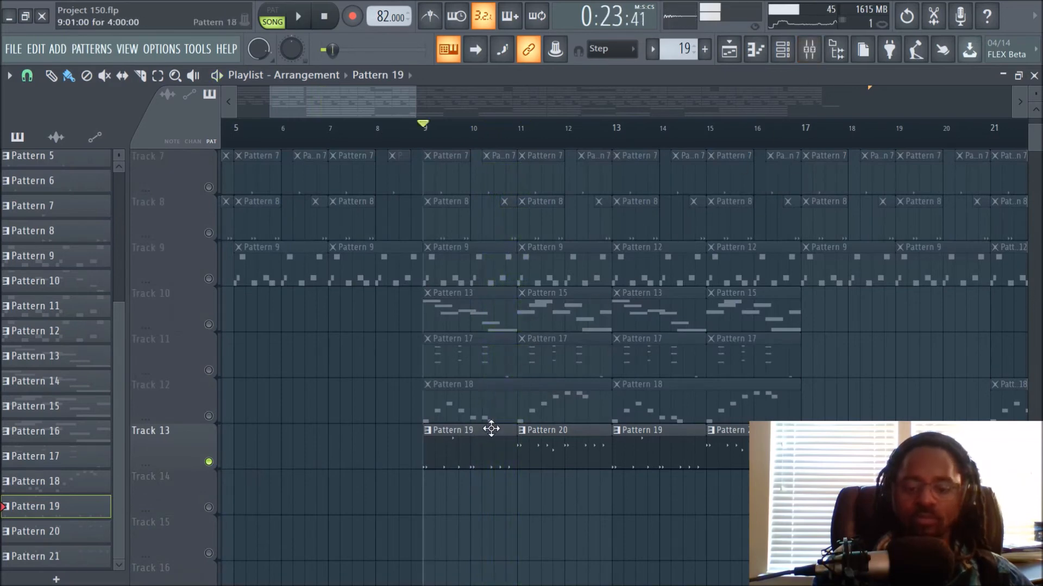
Check which preset the Storch bass channel uses for Pattern 19, close the instrument and return to the playlist.
{"action": "left_click", "coordinate": [782, 49]}
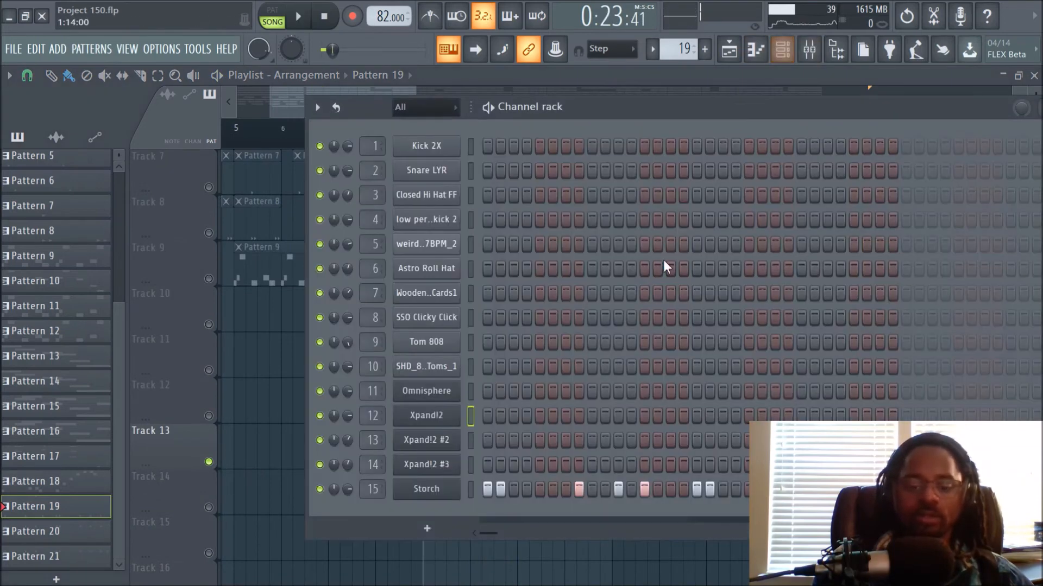
{"action": "left_click", "coordinate": [468, 440]}
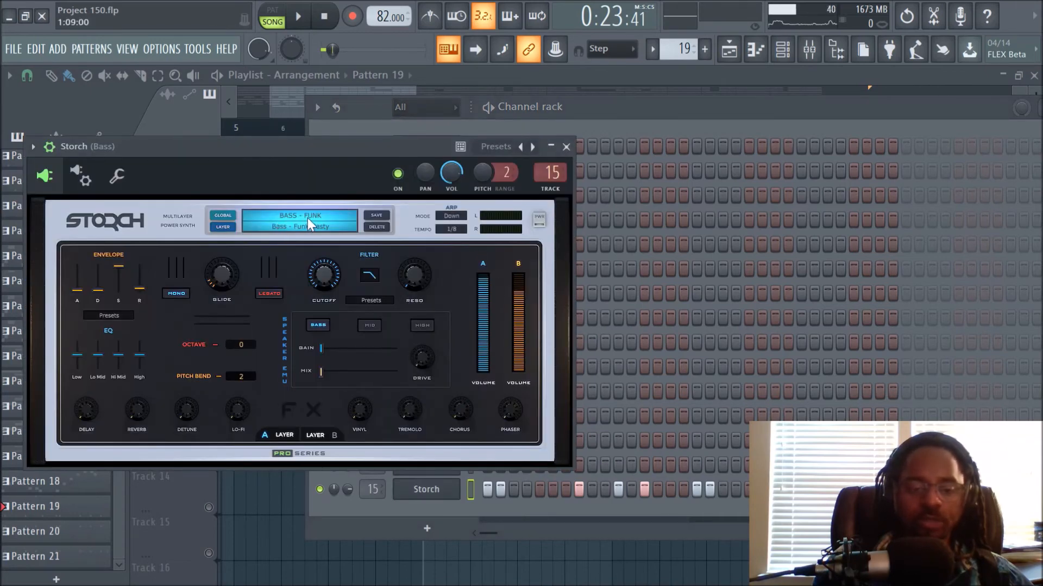
{"action": "left_click", "coordinate": [566, 146]}
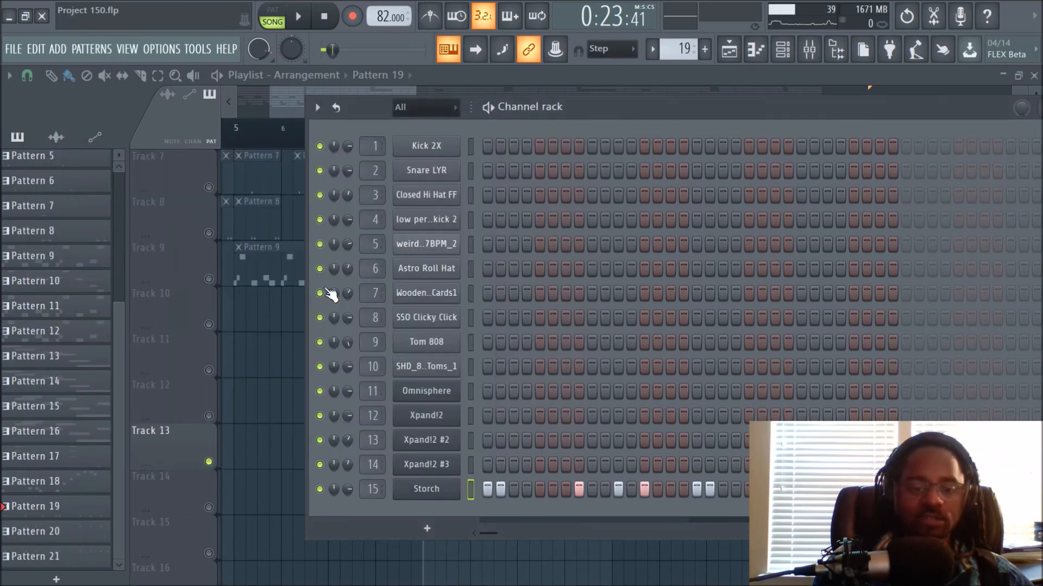
{"action": "left_click", "coordinate": [291, 349]}
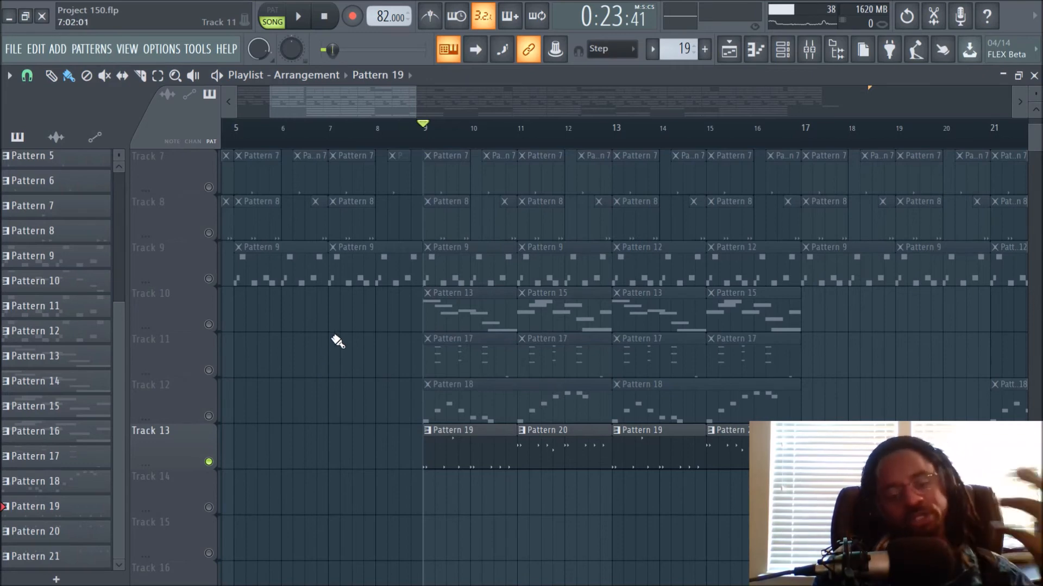
Check the Fruity parametric EQ 2 curve on the Bass mixer track, close it and return to the playlist.
{"action": "left_click", "coordinate": [809, 49]}
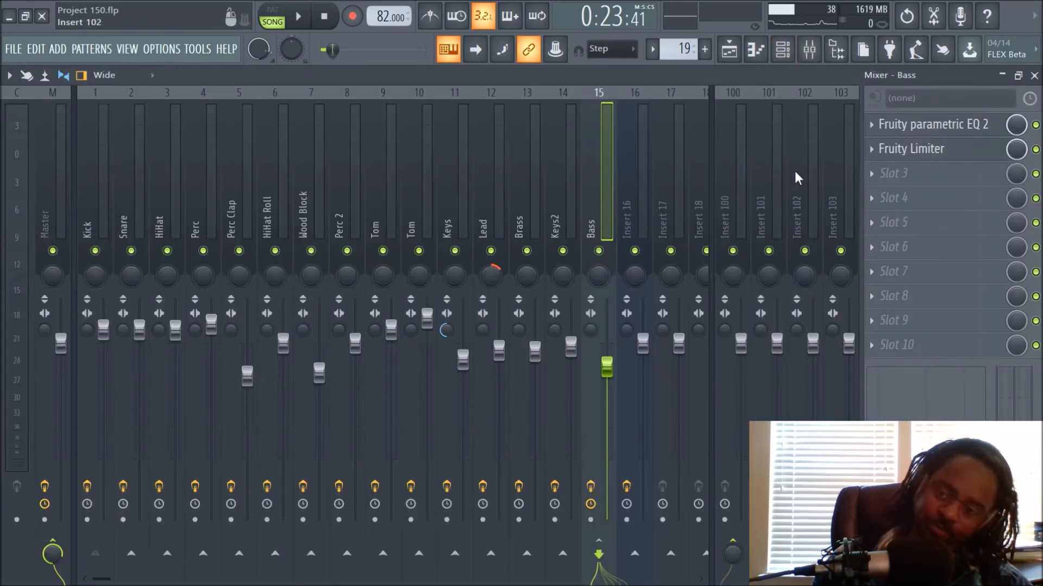
{"action": "left_click", "coordinate": [942, 126]}
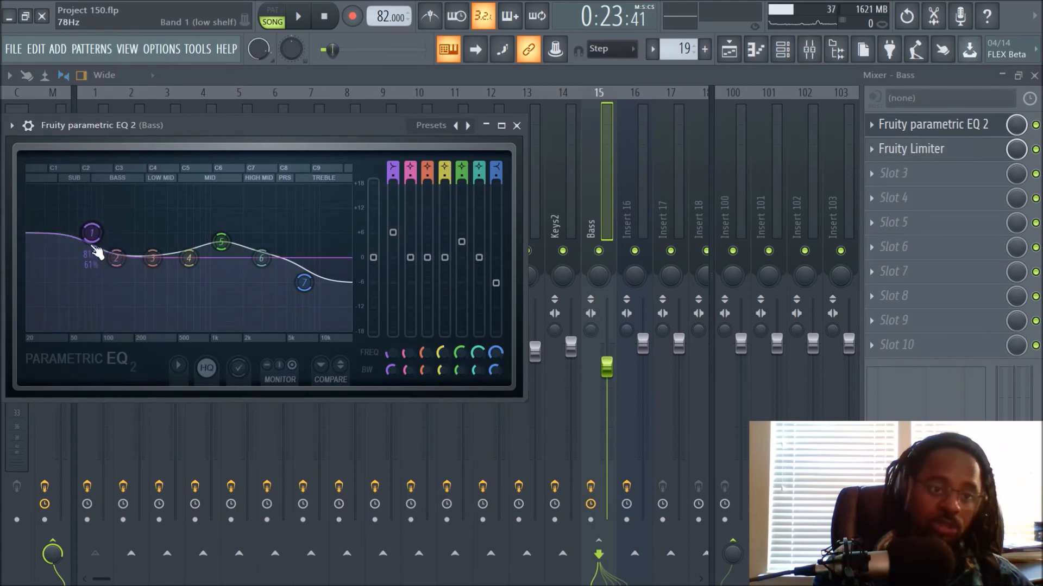
{"action": "left_click", "coordinate": [516, 125]}
{"action": "left_click", "coordinate": [733, 49]}
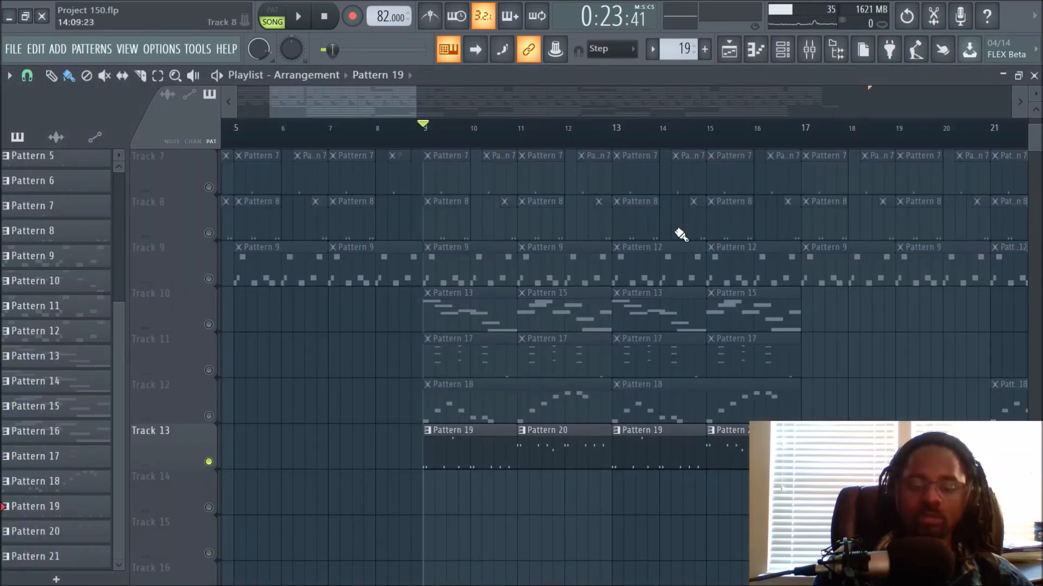
End the solo on Track 13 so that all playlist tracks are unmuted.
{"action": "scroll", "coordinate": [630, 326], "scroll_direction": "up", "scroll_amount": 4}
{"action": "scroll", "coordinate": [624, 326], "scroll_direction": "down", "scroll_amount": 4}
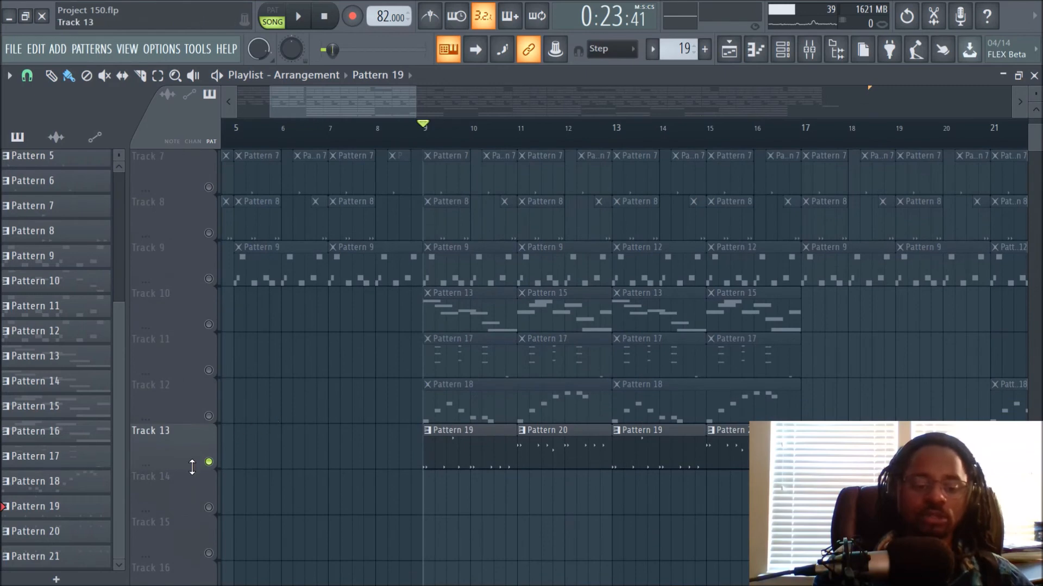
{"action": "right_click", "coordinate": [208, 463]}
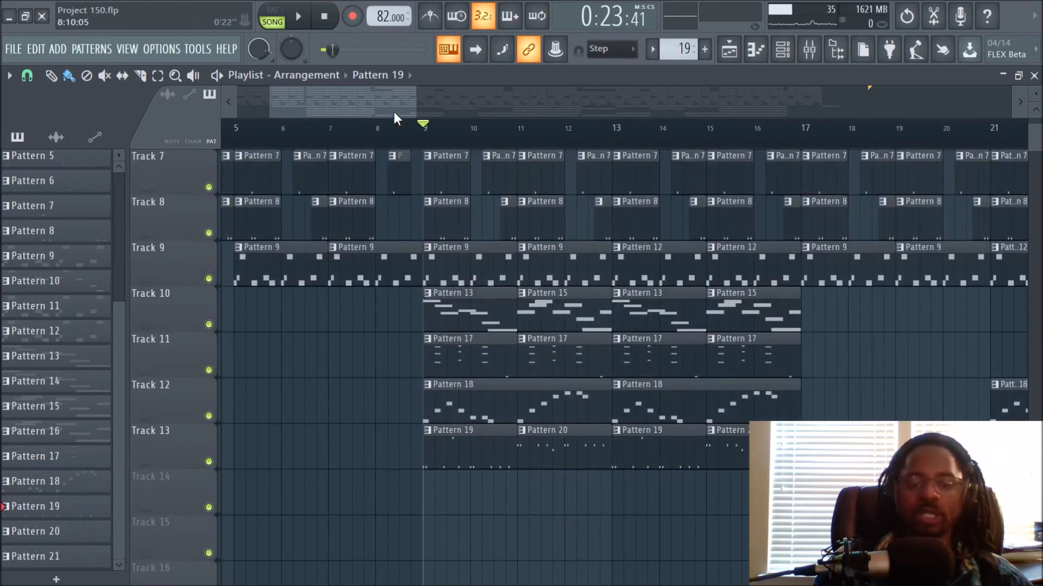
{"action": "scroll", "coordinate": [826, 155], "scroll_direction": "down", "scroll_amount": 5}
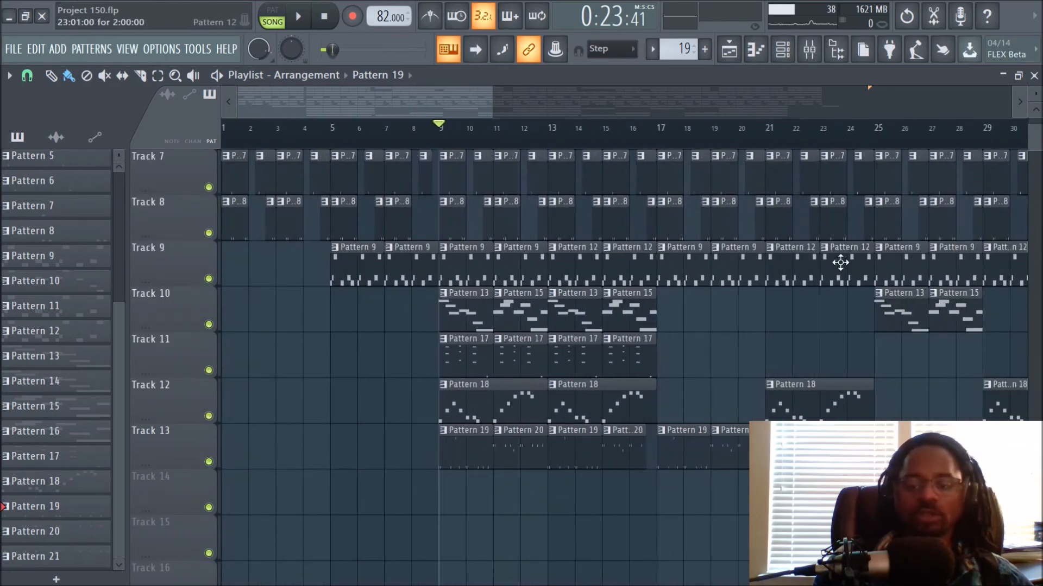
Play the full arrangement from the beginning and look over its whole length up to the end marker.
{"action": "left_click", "coordinate": [325, 17]}
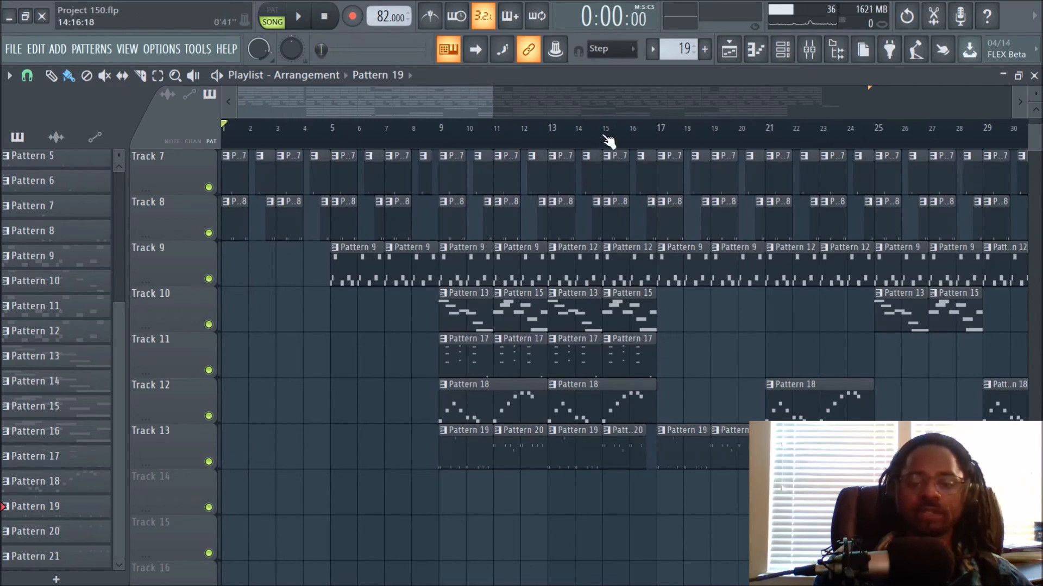
{"action": "scroll", "coordinate": [608, 141], "scroll_direction": "down", "scroll_amount": 2}
{"action": "scroll", "coordinate": [642, 330], "scroll_direction": "up", "scroll_amount": 3}
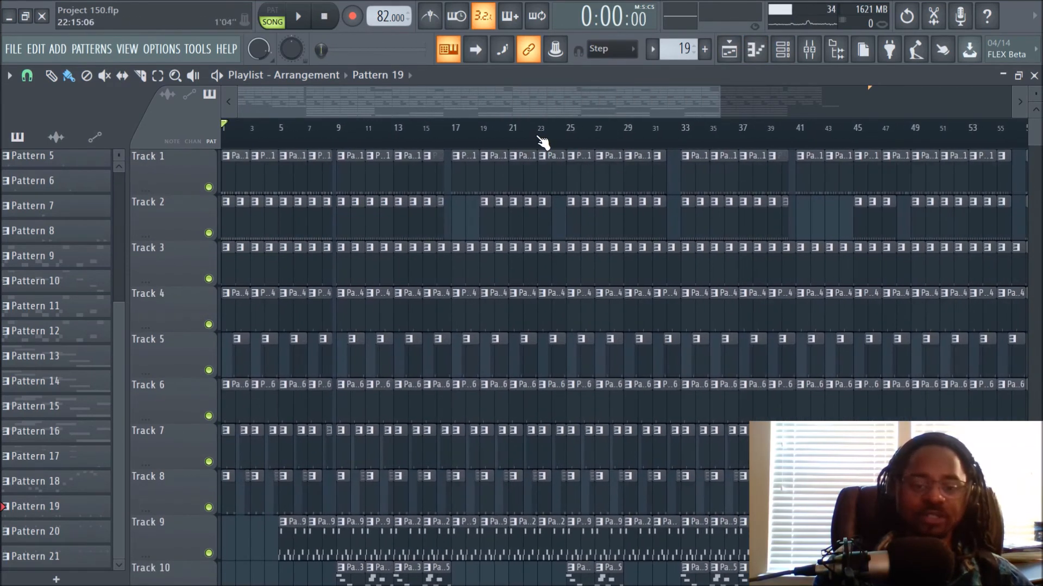
{"action": "key", "text": "space"}
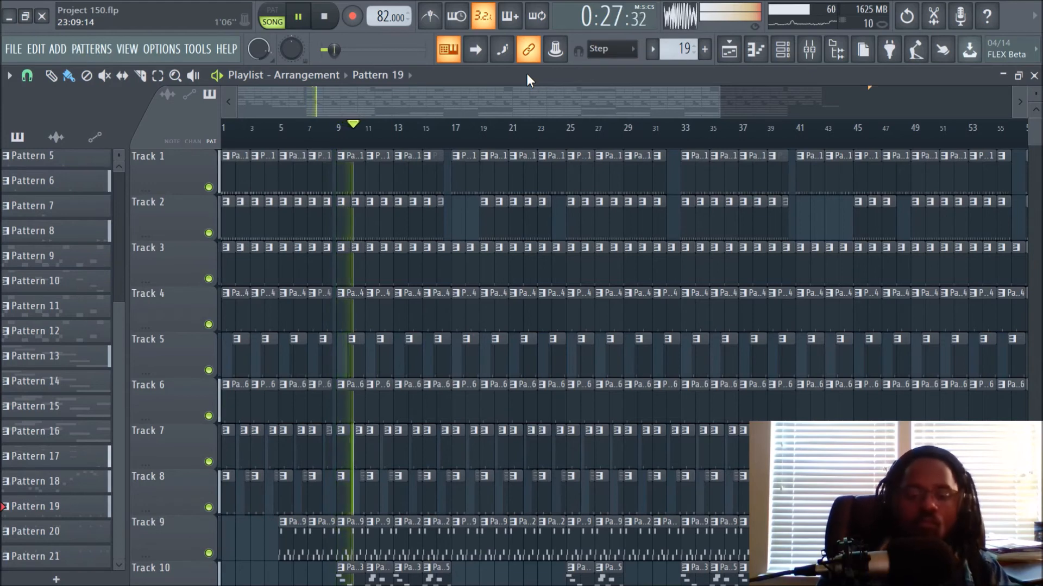
{"action": "scroll", "coordinate": [533, 133], "scroll_direction": "down", "scroll_amount": 1}
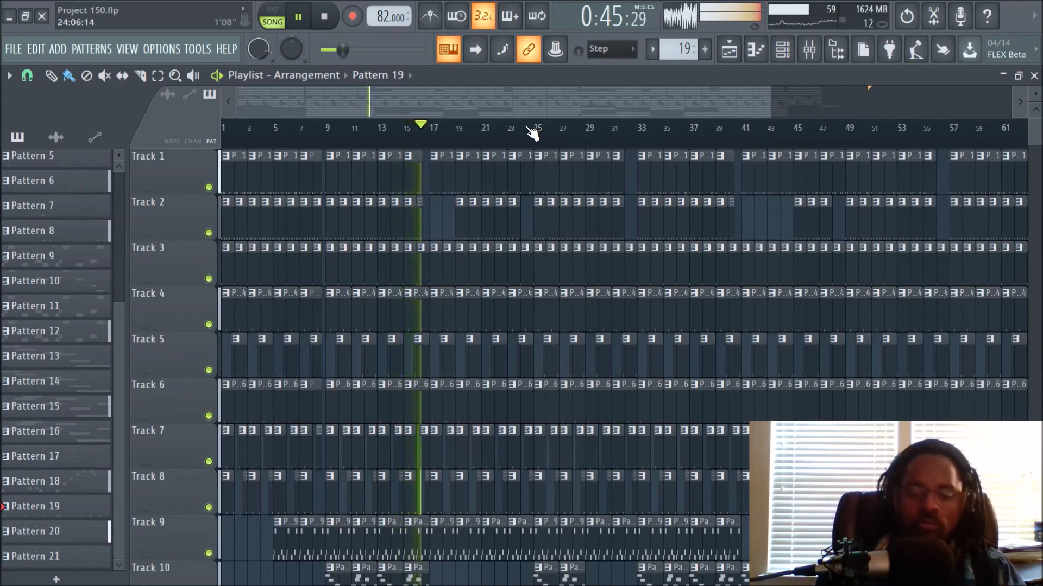
{"action": "scroll", "coordinate": [532, 129], "scroll_direction": "down", "scroll_amount": 1}
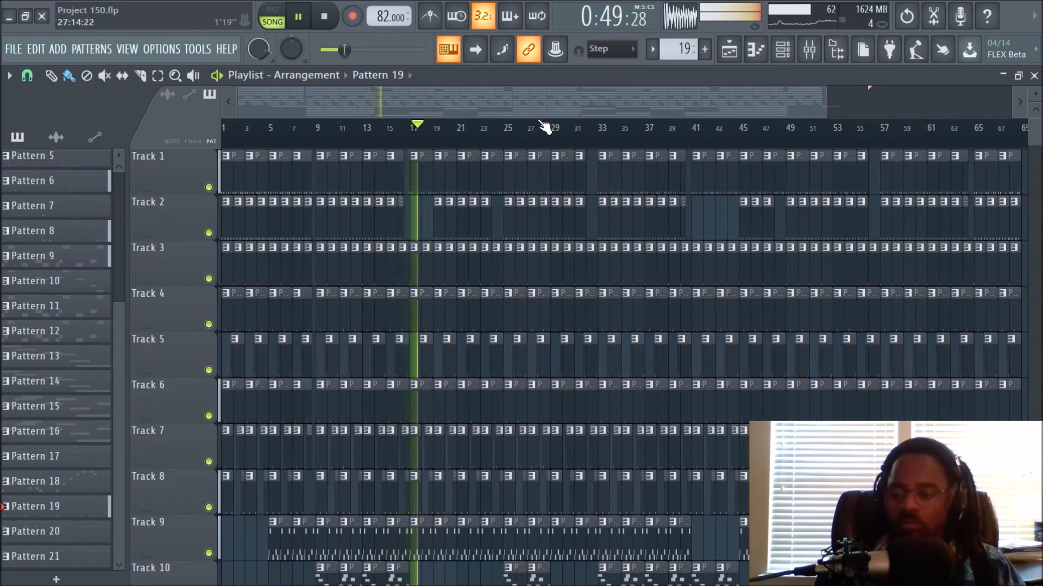
{"action": "scroll", "coordinate": [543, 129], "scroll_direction": "down", "scroll_amount": 1}
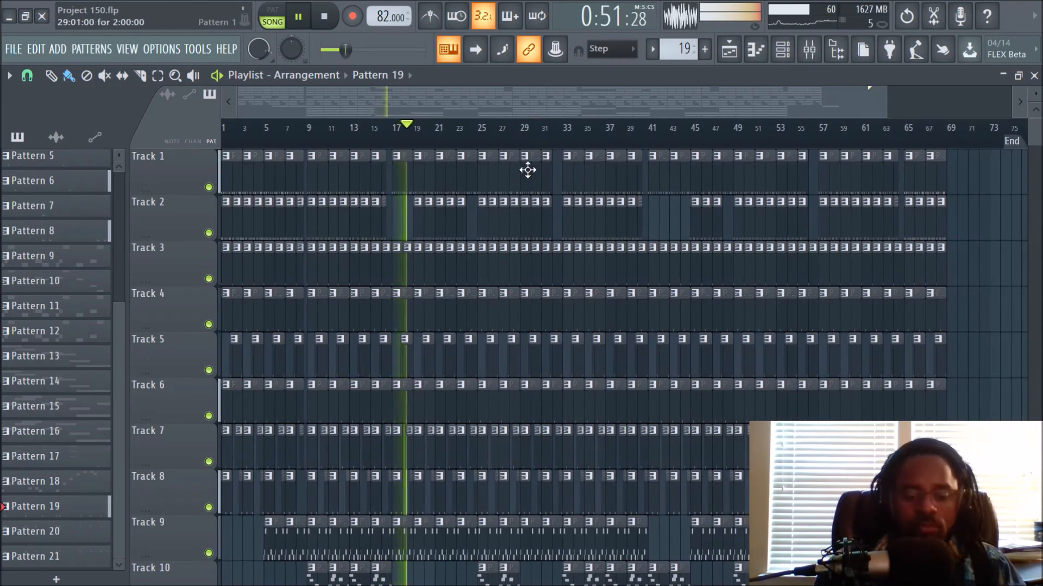
Follow playback through bars 19 to 28 and examine where the melody and bass clips on Tracks 9 to 13 enter and drop out.
{"action": "scroll", "coordinate": [530, 190], "scroll_direction": "down", "scroll_amount": 5}
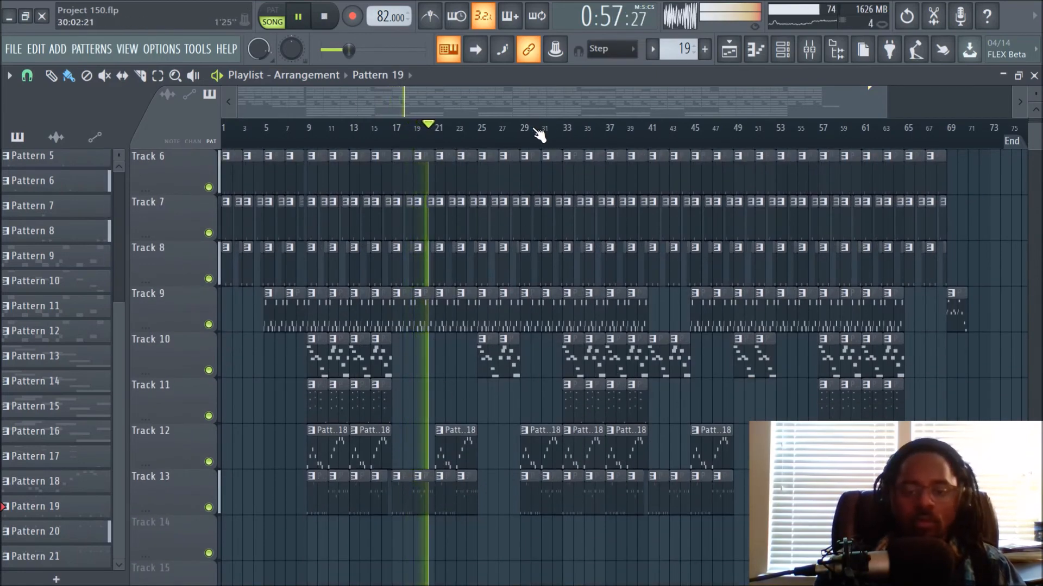
{"action": "scroll", "coordinate": [539, 134], "scroll_direction": "up", "scroll_amount": 1}
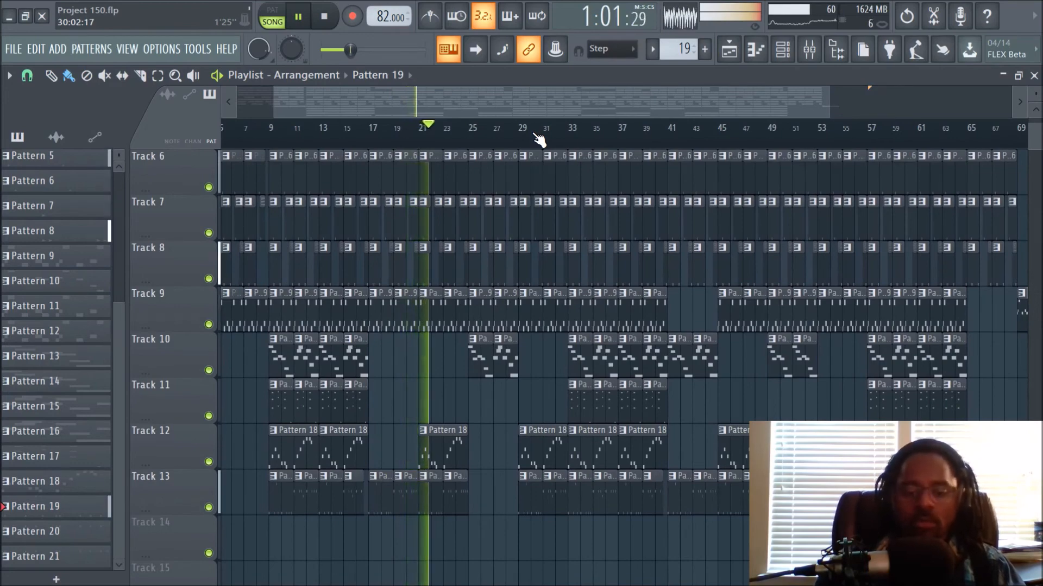
{"action": "scroll", "coordinate": [538, 136], "scroll_direction": "up", "scroll_amount": 2}
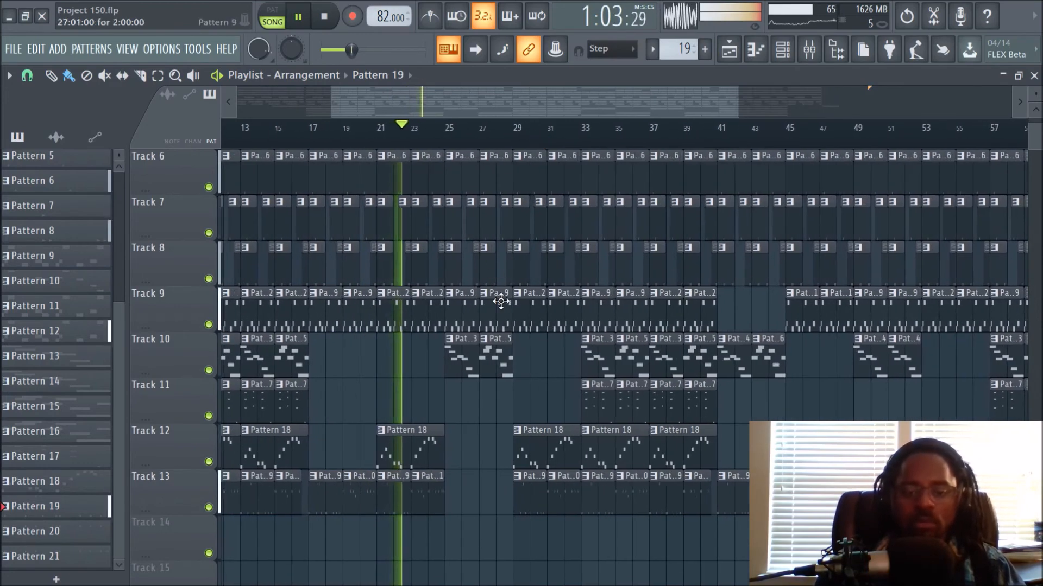
{"action": "scroll", "coordinate": [514, 274], "scroll_direction": "up", "scroll_amount": 4}
{"action": "scroll", "coordinate": [536, 136], "scroll_direction": "up", "scroll_amount": 2}
{"action": "scroll", "coordinate": [410, 233], "scroll_direction": "up", "scroll_amount": 1}
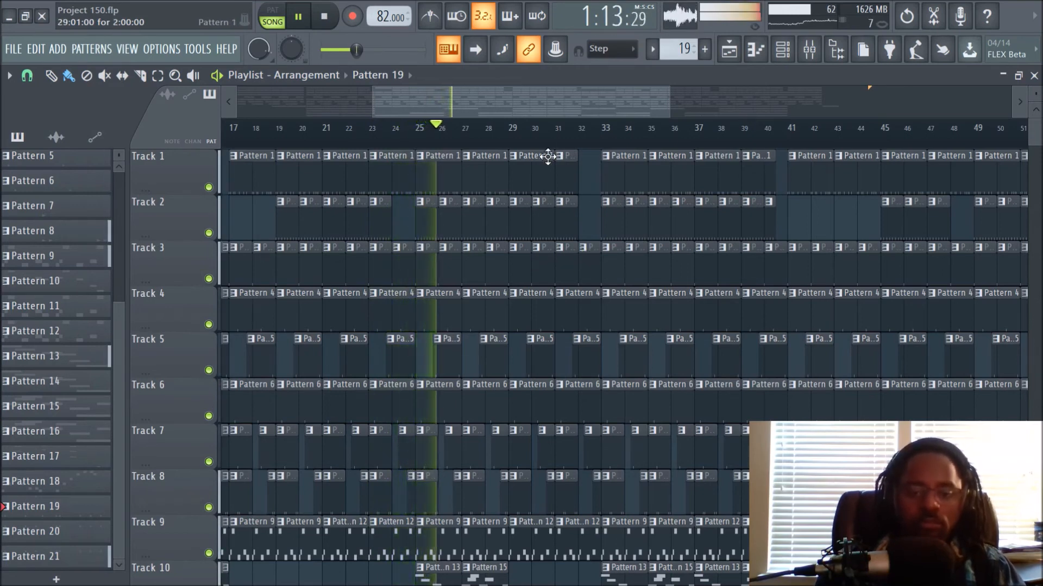
{"action": "scroll", "coordinate": [551, 150], "scroll_direction": "up", "scroll_amount": 2}
{"action": "scroll", "coordinate": [550, 223], "scroll_direction": "down", "scroll_amount": 5}
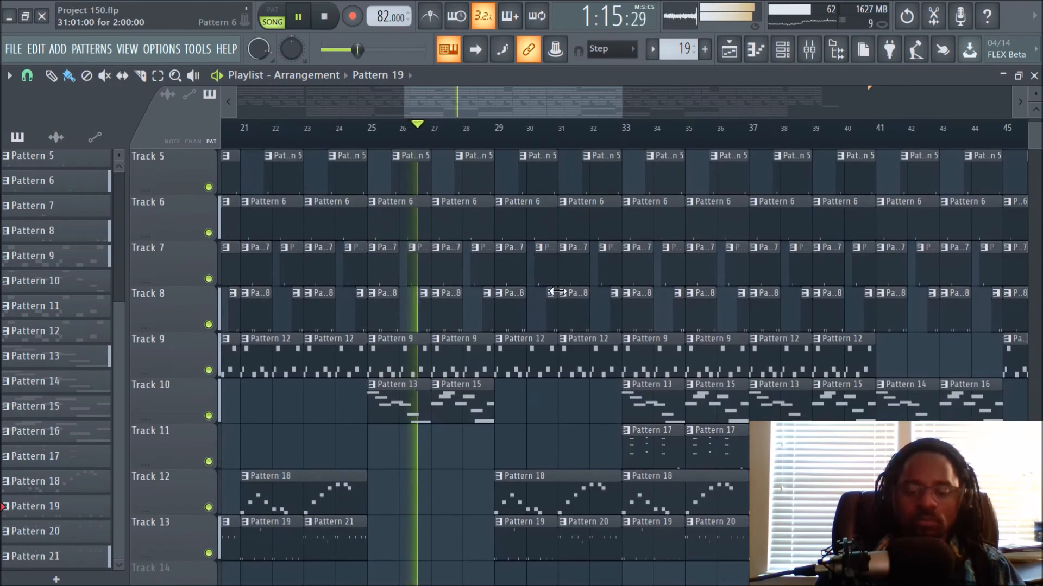
{"action": "scroll", "coordinate": [559, 286], "scroll_direction": "down", "scroll_amount": 1}
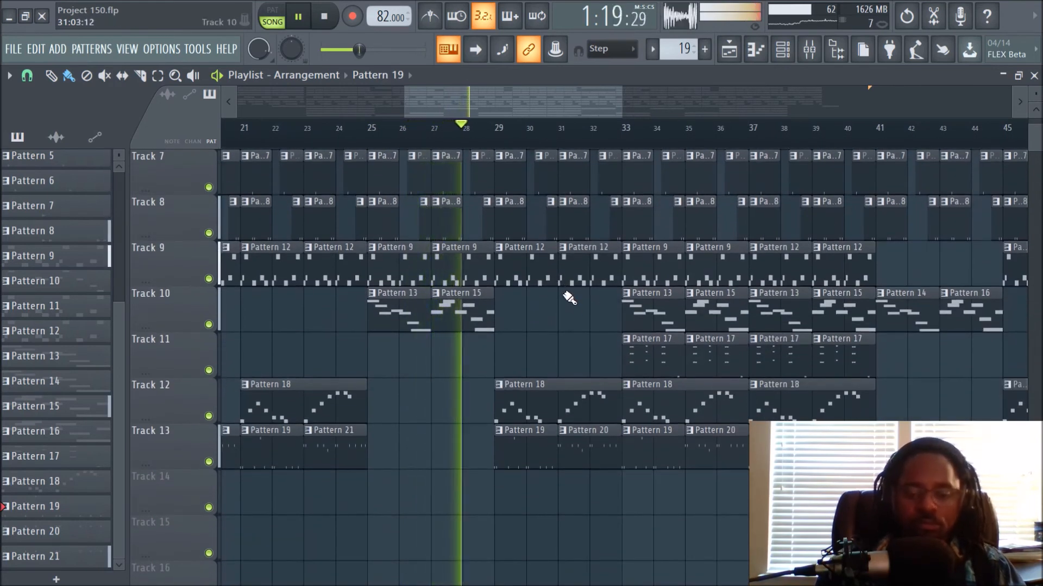
{"action": "scroll", "coordinate": [577, 325], "scroll_direction": "up", "scroll_amount": 6}
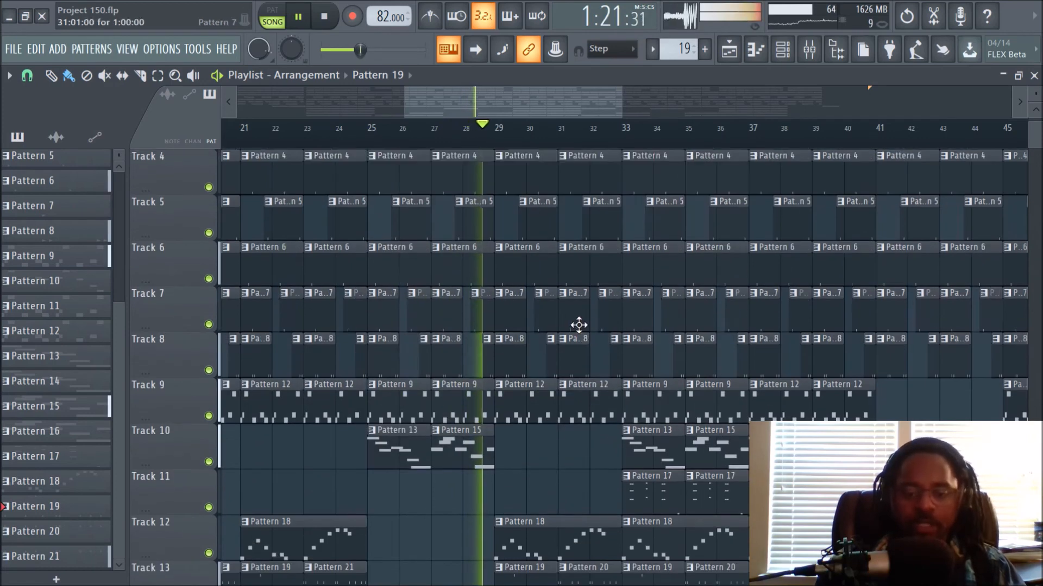
Follow playback from bar 29 into the section at bar 33, comparing drum and melody clips across the tracks, and stop the song.
{"action": "scroll", "coordinate": [574, 203], "scroll_direction": "down", "scroll_amount": 1, "text": "ctrl"}
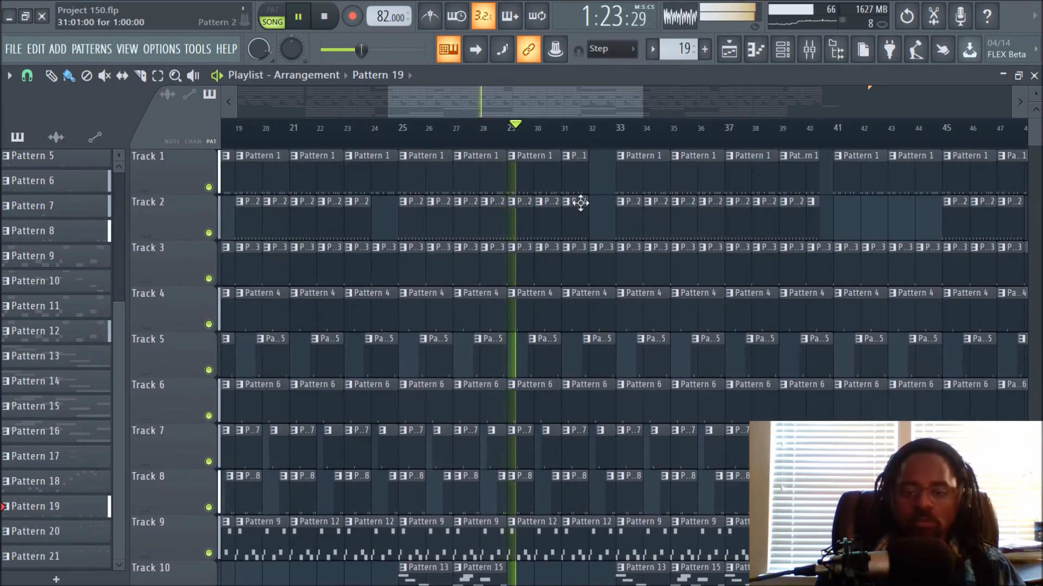
{"action": "scroll", "coordinate": [574, 263], "scroll_direction": "down", "scroll_amount": 3}
{"action": "scroll", "coordinate": [575, 145], "scroll_direction": "up", "scroll_amount": 2}
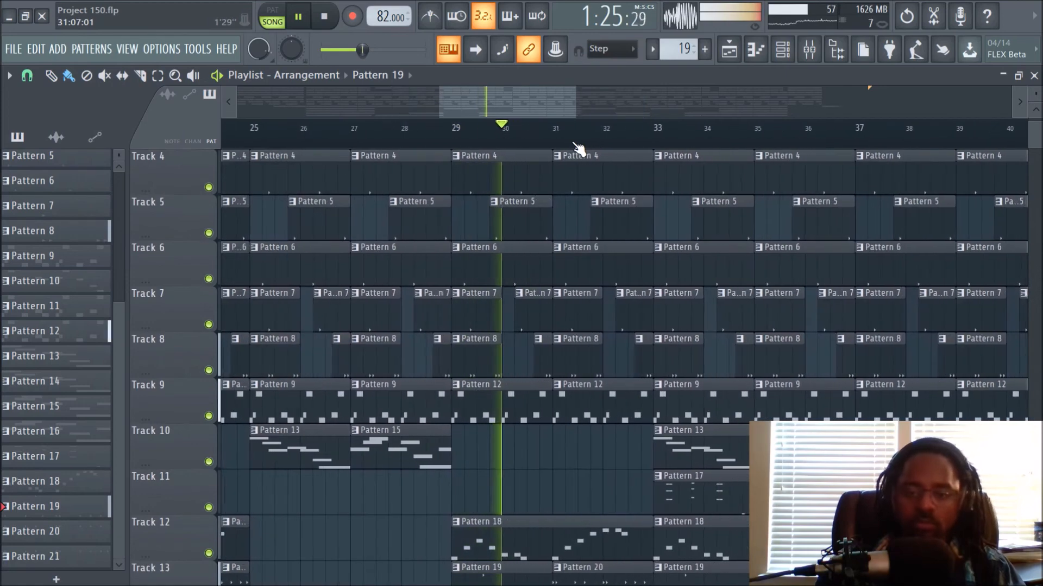
{"action": "scroll", "coordinate": [542, 140], "scroll_direction": "down", "scroll_amount": 4}
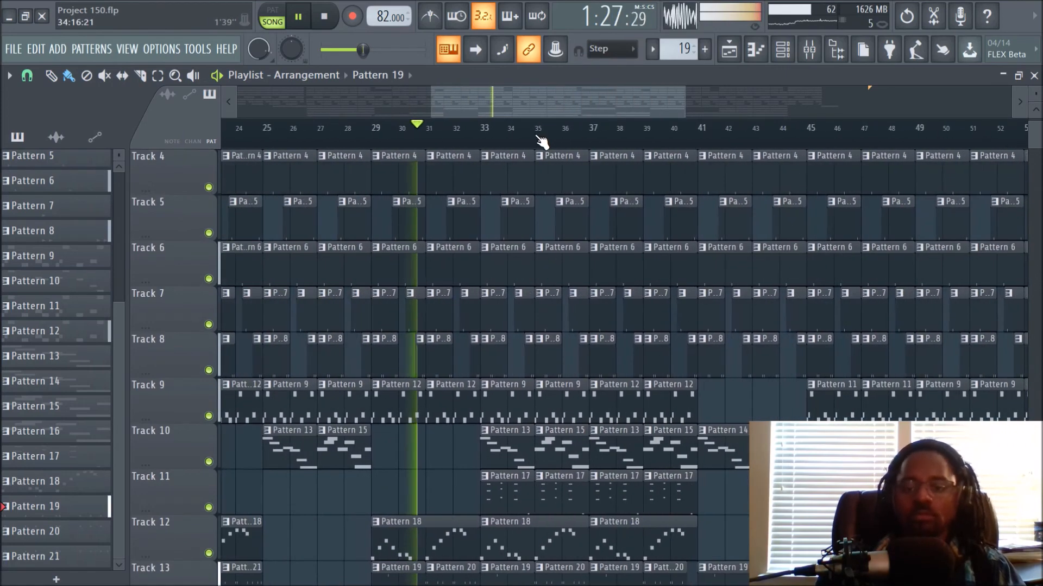
{"action": "scroll", "coordinate": [542, 140], "scroll_direction": "down", "scroll_amount": 4}
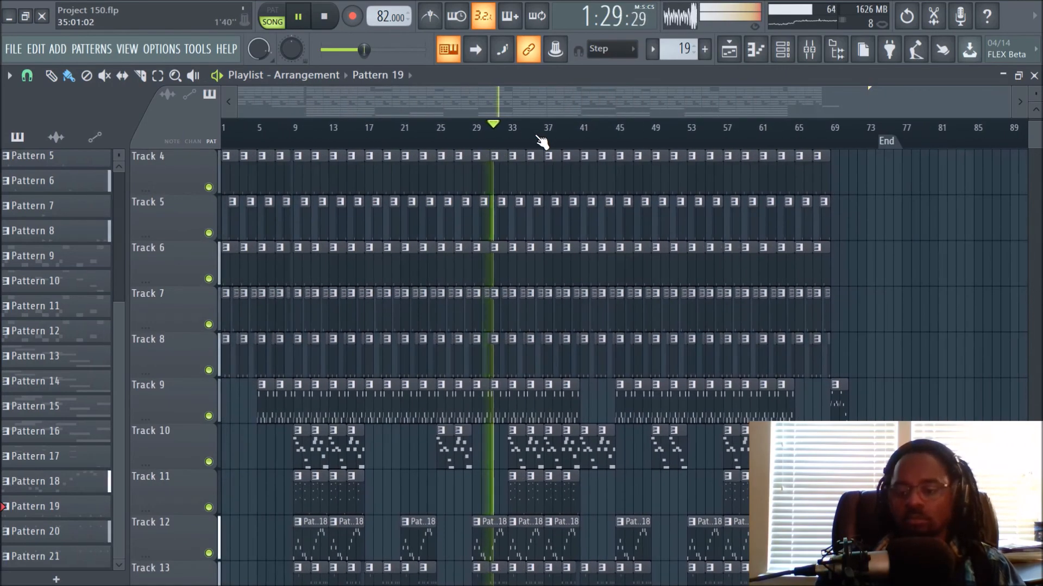
{"action": "scroll", "coordinate": [542, 140], "scroll_direction": "up", "scroll_amount": 6}
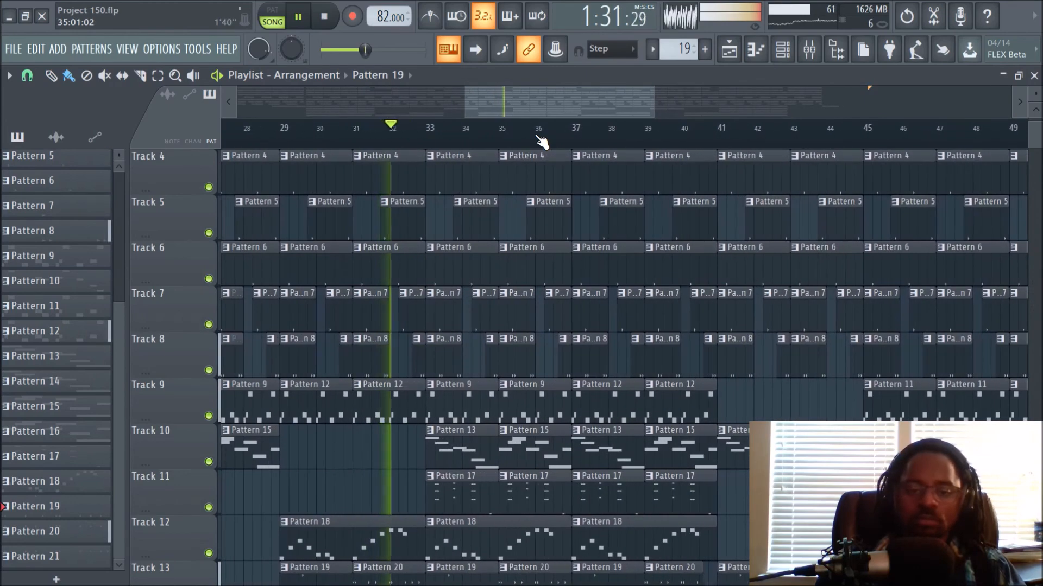
{"action": "scroll", "coordinate": [447, 187], "scroll_direction": "down", "scroll_amount": 2}
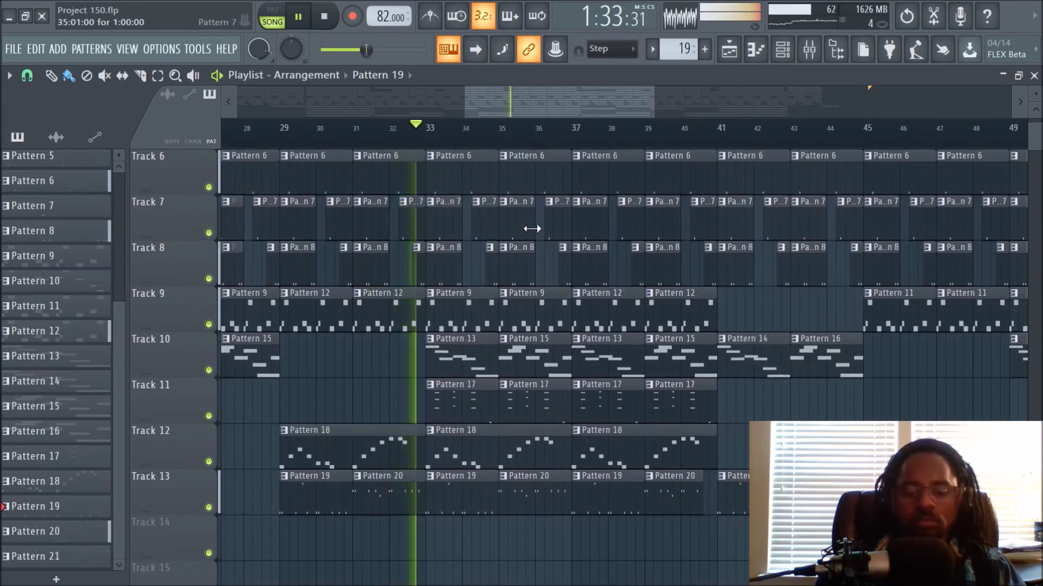
{"action": "scroll", "coordinate": [543, 271], "scroll_direction": "up", "scroll_amount": 5}
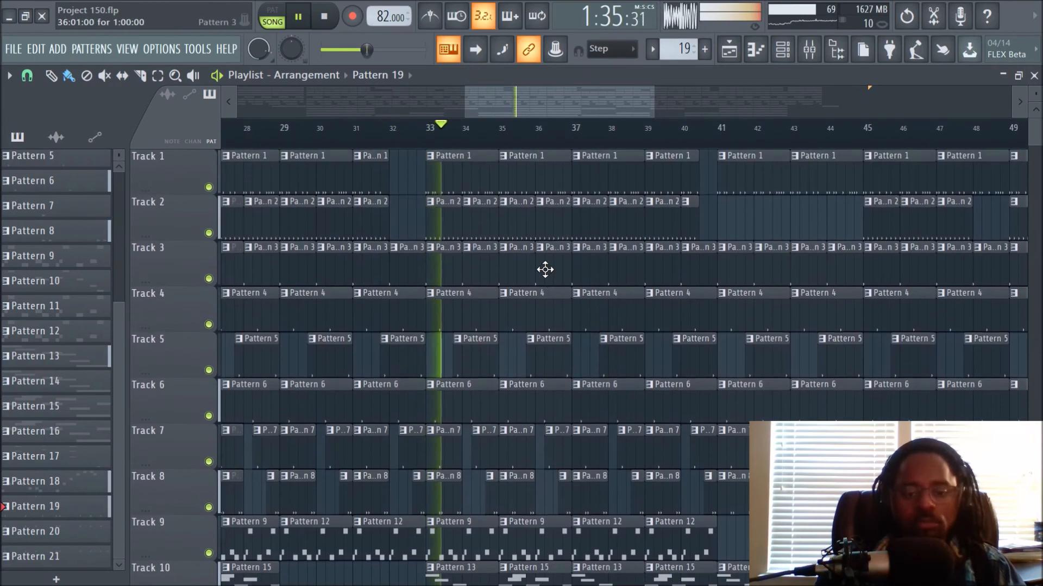
{"action": "scroll", "coordinate": [545, 272], "scroll_direction": "down", "scroll_amount": 4}
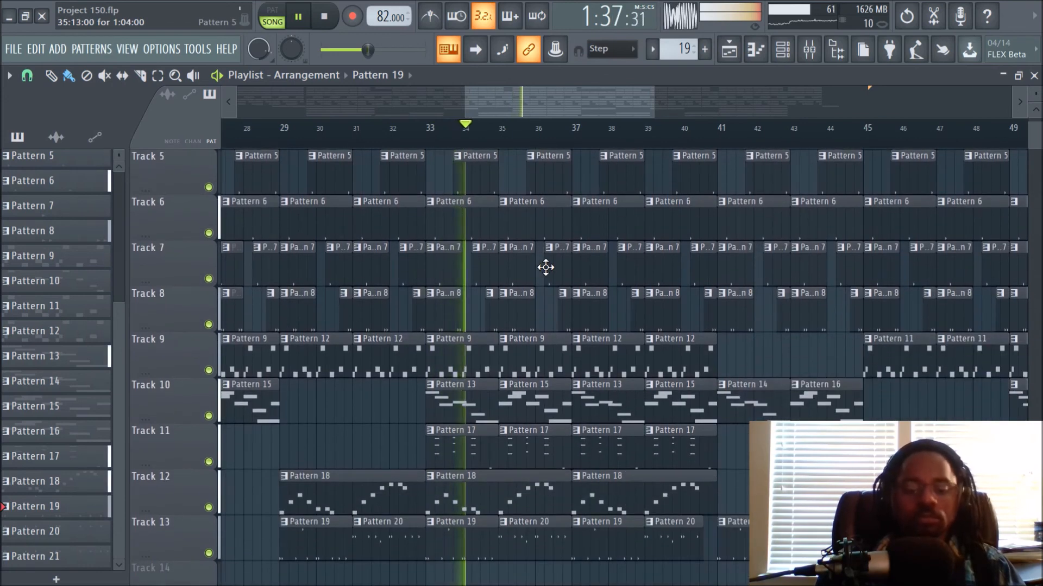
{"action": "left_click", "coordinate": [328, 21]}
Review the clip layout of the section in bars 9 to 16 and of the opening eight bars with playback stopped.
{"action": "scroll", "coordinate": [457, 129], "scroll_direction": "down", "scroll_amount": 8}
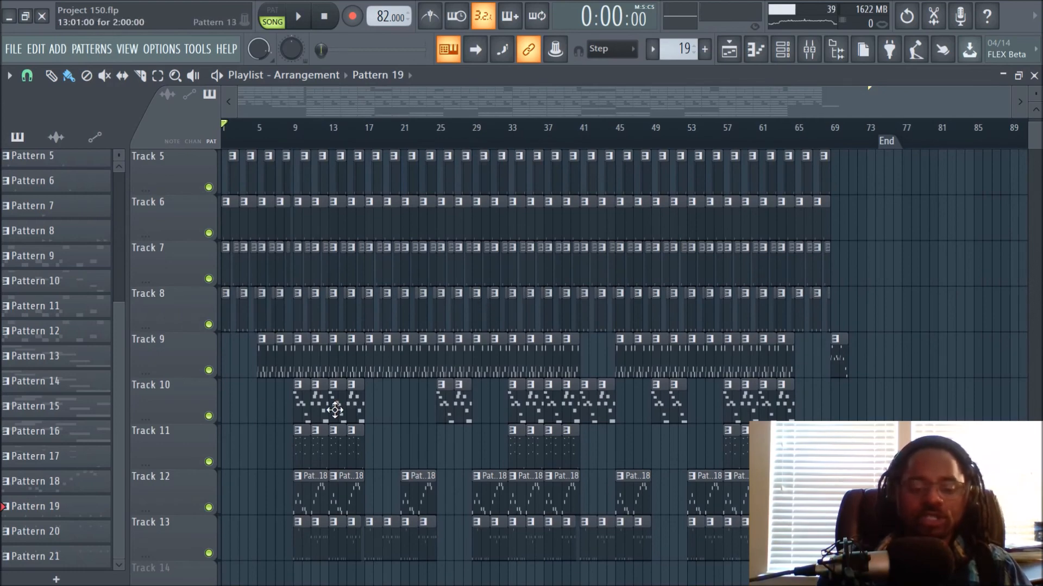
{"action": "scroll", "coordinate": [367, 129], "scroll_direction": "up", "scroll_amount": 6}
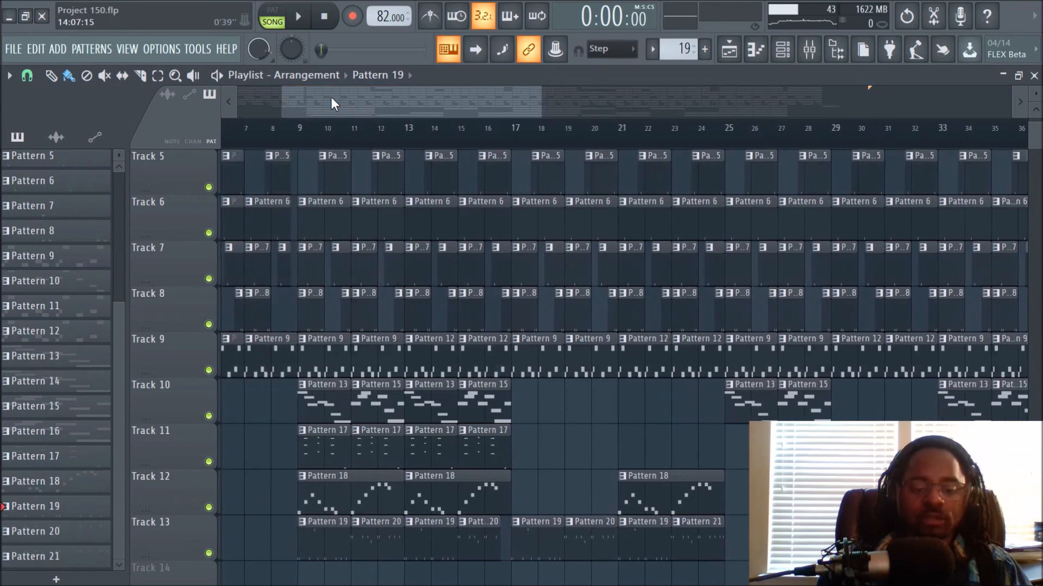
{"action": "scroll", "coordinate": [412, 142], "scroll_direction": "up", "scroll_amount": 3}
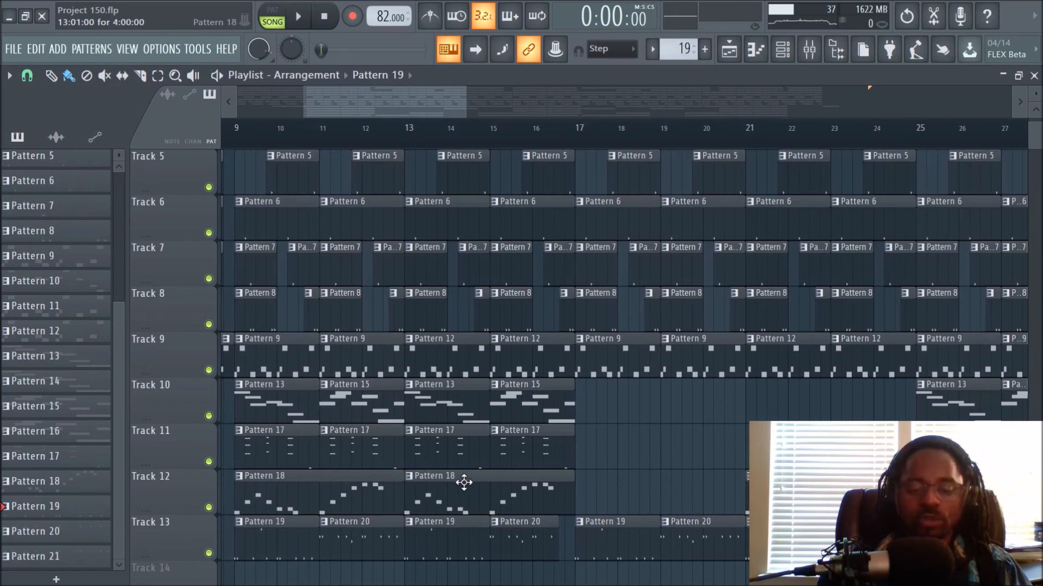
{"action": "scroll", "coordinate": [736, 467], "scroll_direction": "up", "scroll_amount": 3}
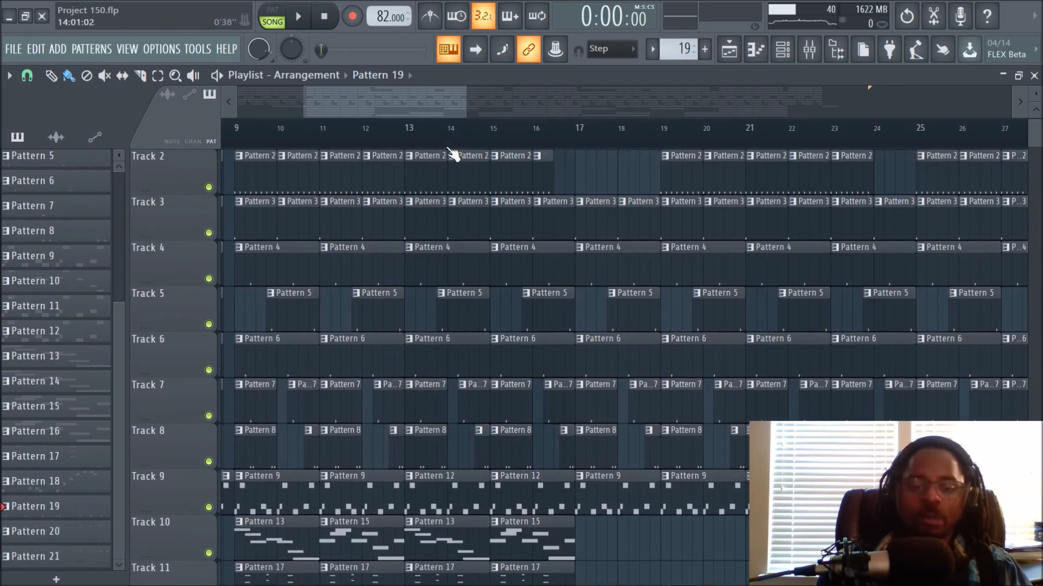
{"action": "left_click_drag", "start_coordinate": [403, 98], "coordinate": [283, 134]}
{"action": "scroll", "coordinate": [344, 143], "scroll_direction": "up", "scroll_amount": 4}
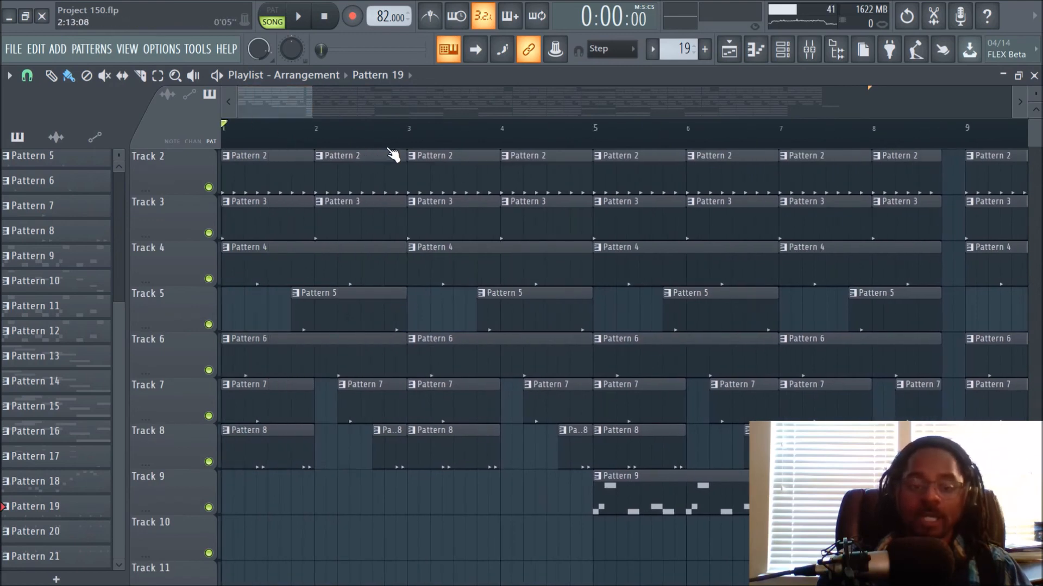
{"action": "scroll", "coordinate": [396, 147], "scroll_direction": "down", "scroll_amount": 6}
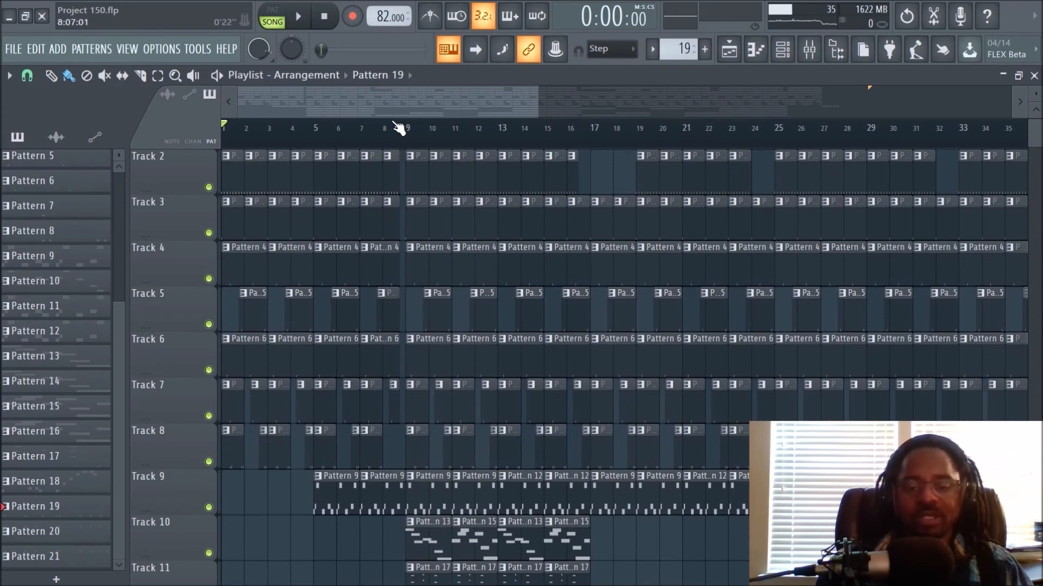
{"action": "scroll", "coordinate": [416, 142], "scroll_direction": "up", "scroll_amount": 6}
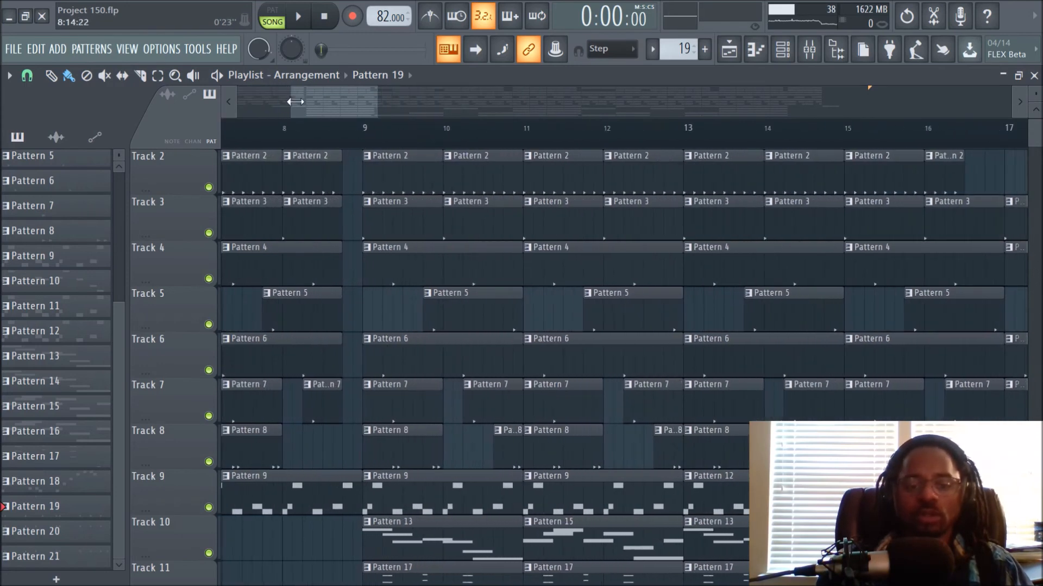
{"action": "left_click_drag", "start_coordinate": [349, 97], "coordinate": [237, 97]}
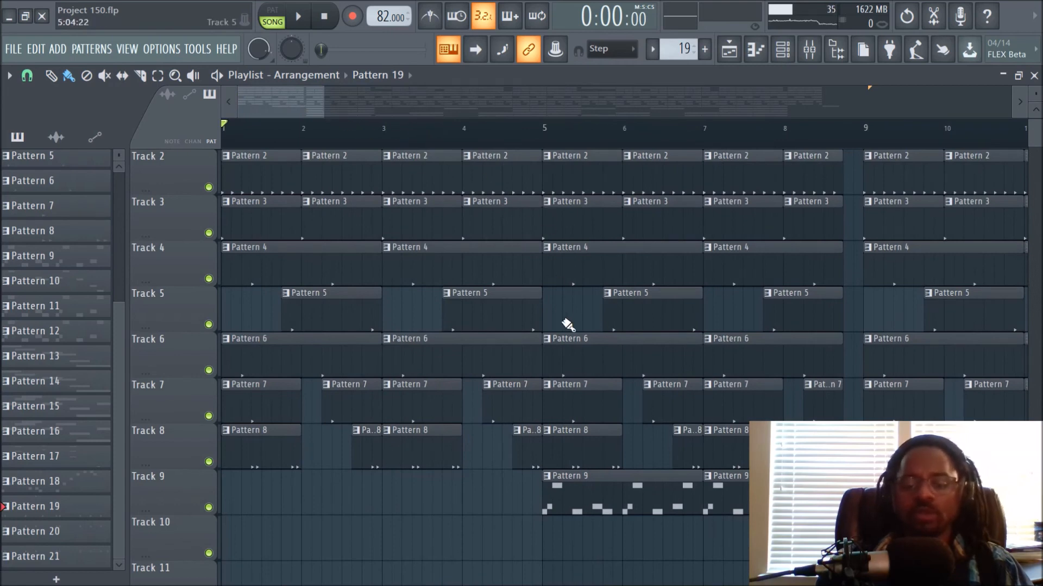
Examine how the drum clips on Tracks 1 to 8 are laid out from bar 1 to about bar 37.
{"action": "scroll", "coordinate": [568, 325], "scroll_direction": "up", "scroll_amount": 1}
{"action": "scroll", "coordinate": [543, 148], "scroll_direction": "down", "scroll_amount": 5}
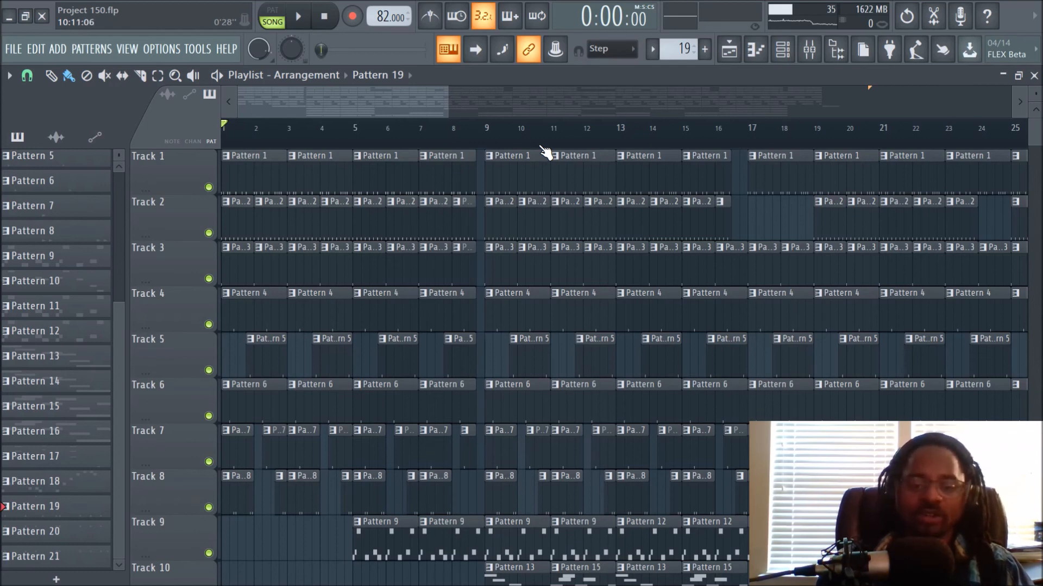
{"action": "scroll", "coordinate": [545, 152], "scroll_direction": "down", "scroll_amount": 2}
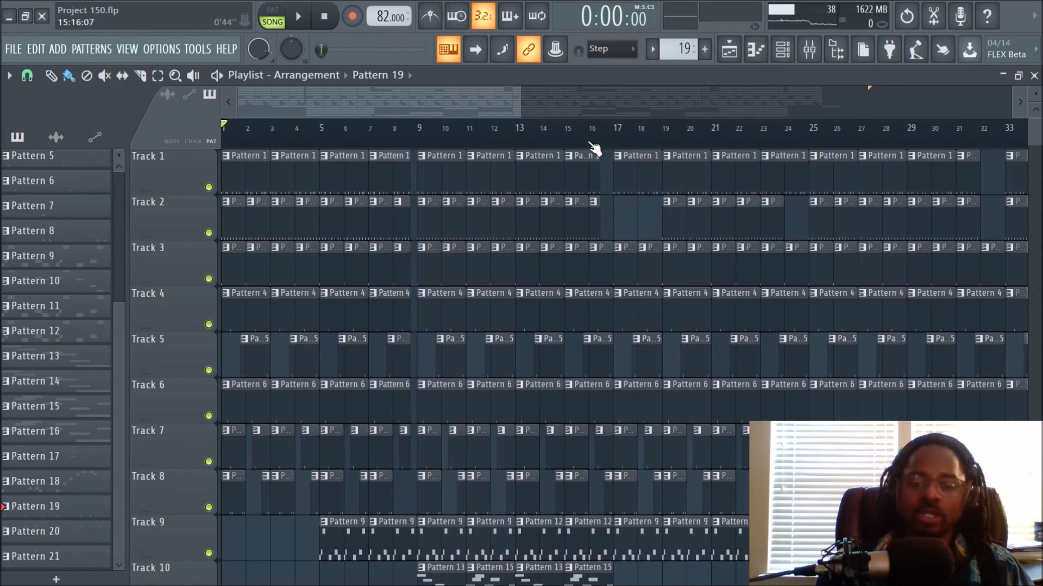
{"action": "scroll", "coordinate": [593, 148], "scroll_direction": "up", "scroll_amount": 3}
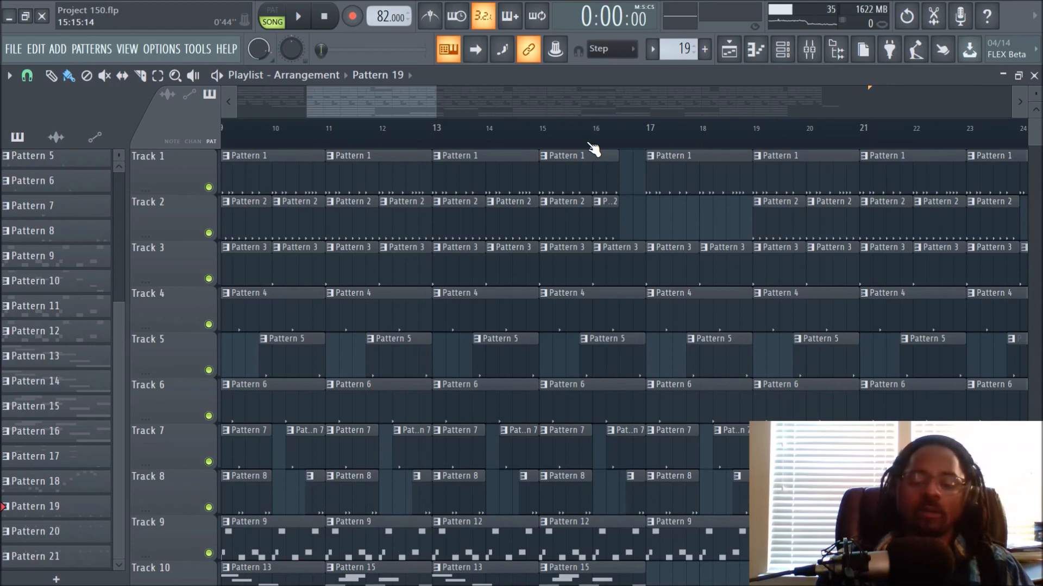
{"action": "scroll", "coordinate": [593, 148], "scroll_direction": "down", "scroll_amount": 3}
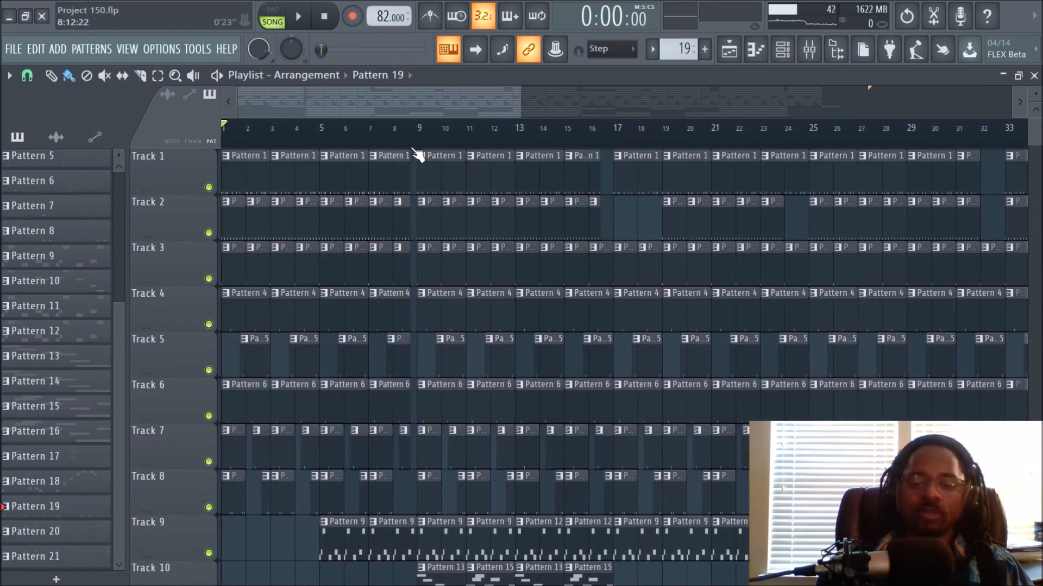
{"action": "left_click_drag", "start_coordinate": [409, 110], "coordinate": [384, 111]}
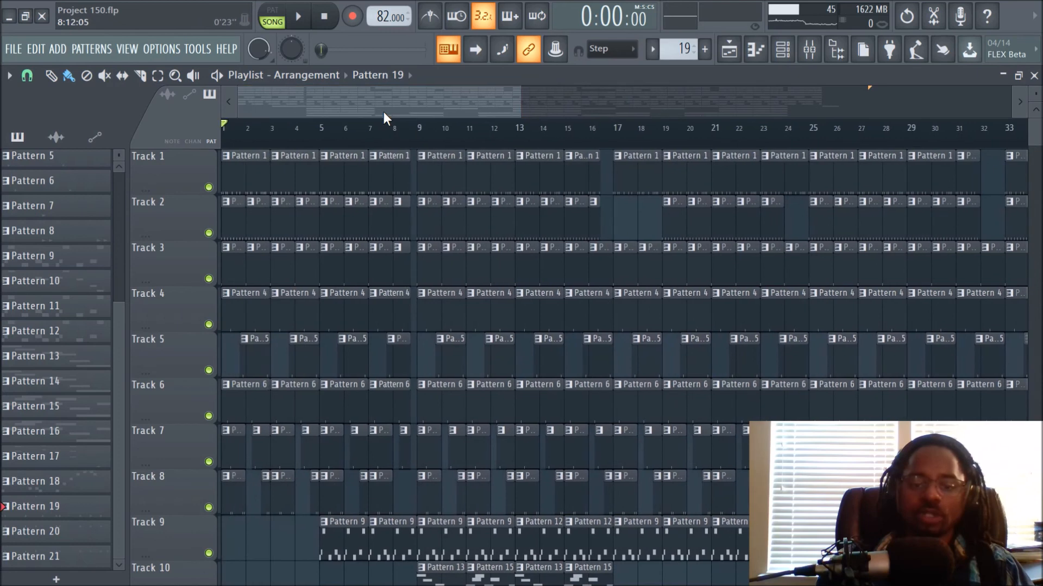
{"action": "scroll", "coordinate": [517, 151], "scroll_direction": "down", "scroll_amount": 1}
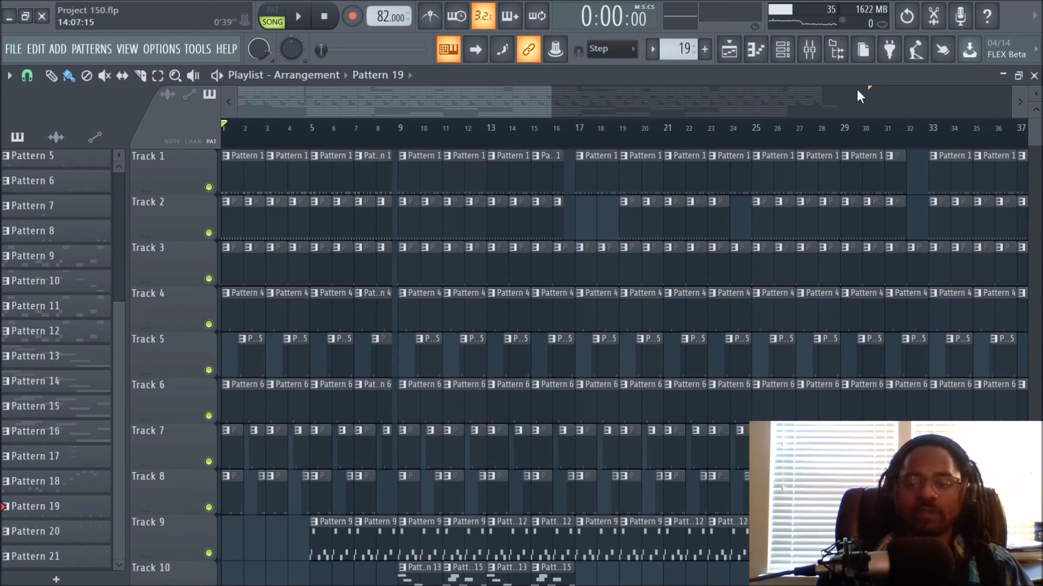
Open the mixer and inspect the effect slots of the Keys2, Brass, Lead and Keys inserts.
{"action": "left_click", "coordinate": [809, 49]}
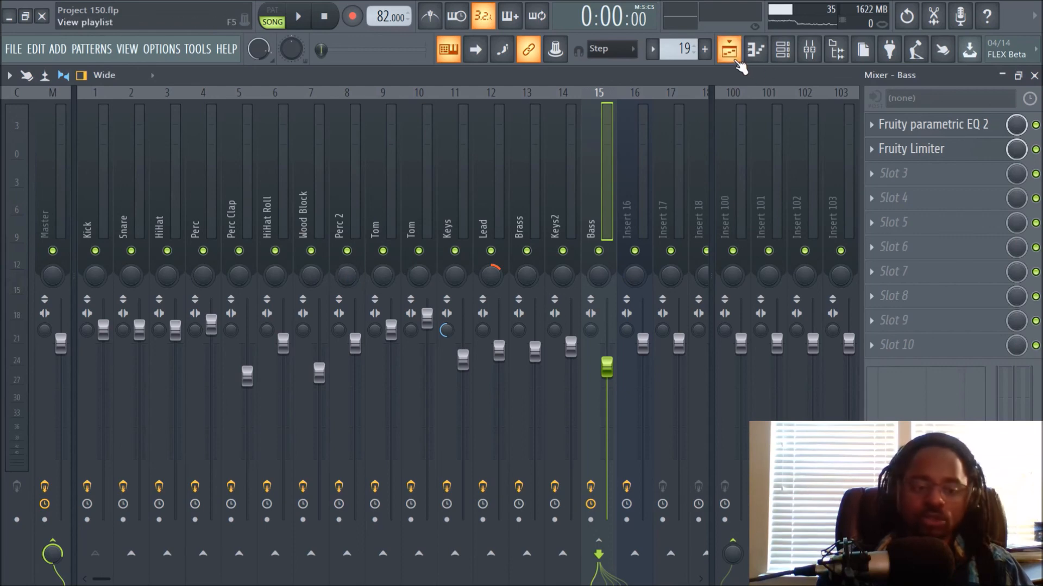
{"action": "left_click", "coordinate": [562, 169]}
{"action": "left_click", "coordinate": [559, 177]}
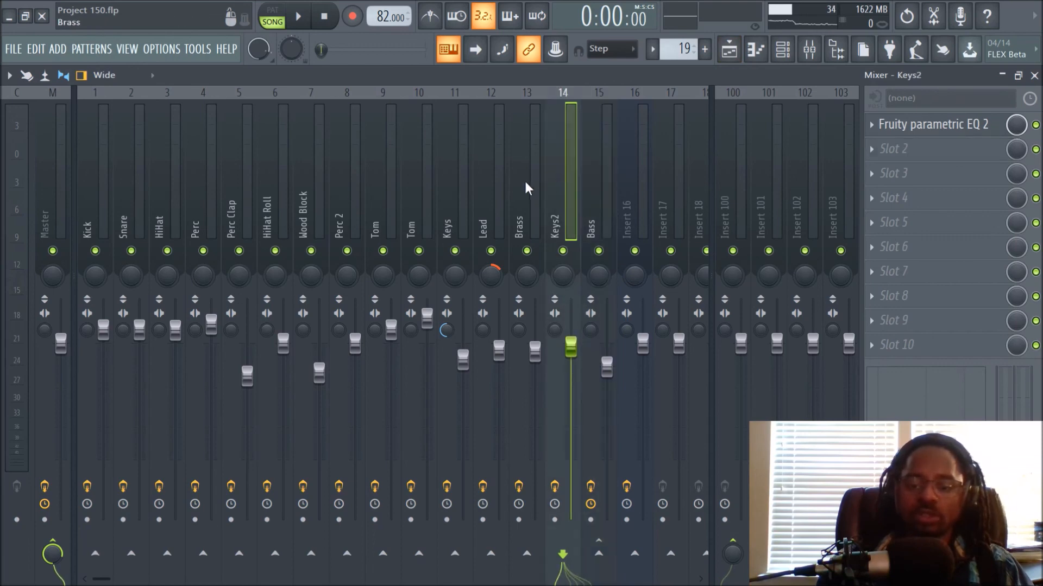
{"action": "left_click", "coordinate": [516, 180]}
{"action": "left_click", "coordinate": [474, 184]}
{"action": "left_click", "coordinate": [442, 189]}
Inspect the effect slots of each drum and percussion insert in the mixer, from the Toms down to the Kick.
{"action": "left_click", "coordinate": [423, 190]}
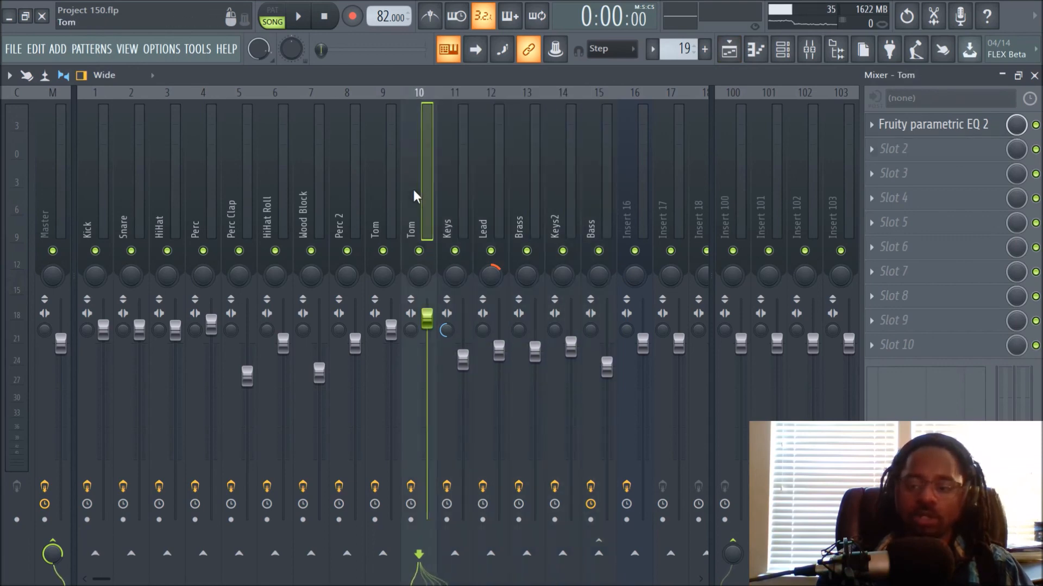
{"action": "left_click", "coordinate": [365, 177]}
{"action": "left_click", "coordinate": [336, 179]}
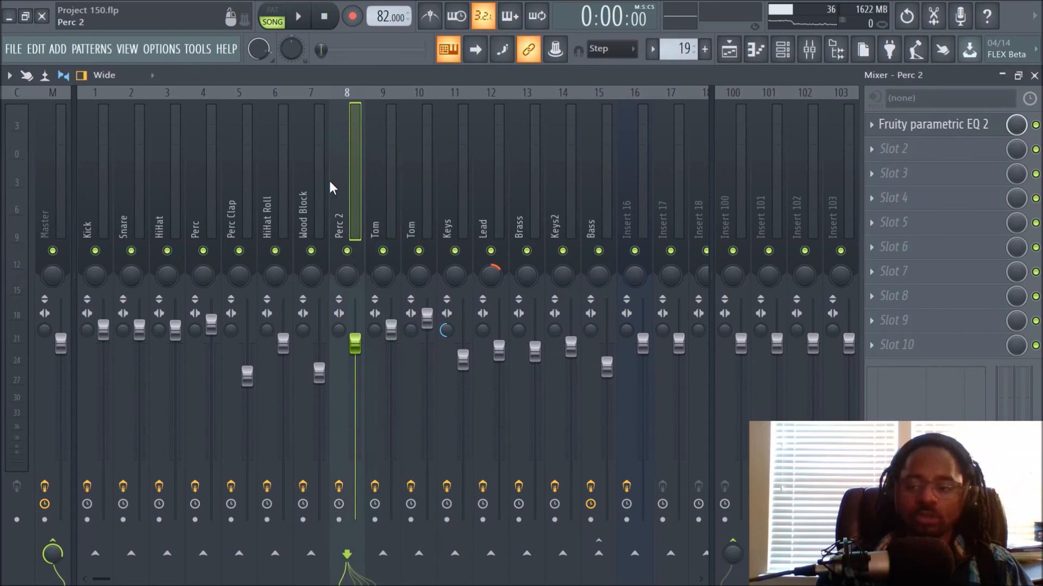
{"action": "left_click", "coordinate": [294, 174]}
{"action": "left_click", "coordinate": [278, 168]}
{"action": "left_click", "coordinate": [224, 179]}
{"action": "left_click", "coordinate": [202, 175]}
{"action": "left_click", "coordinate": [172, 173]}
{"action": "left_click", "coordinate": [135, 172]}
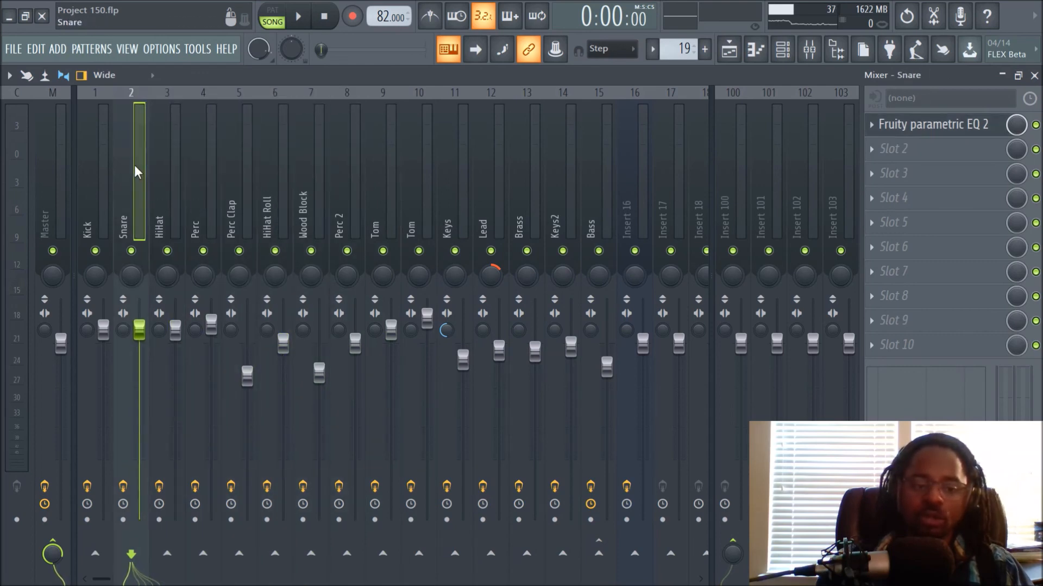
{"action": "left_click", "coordinate": [90, 165]}
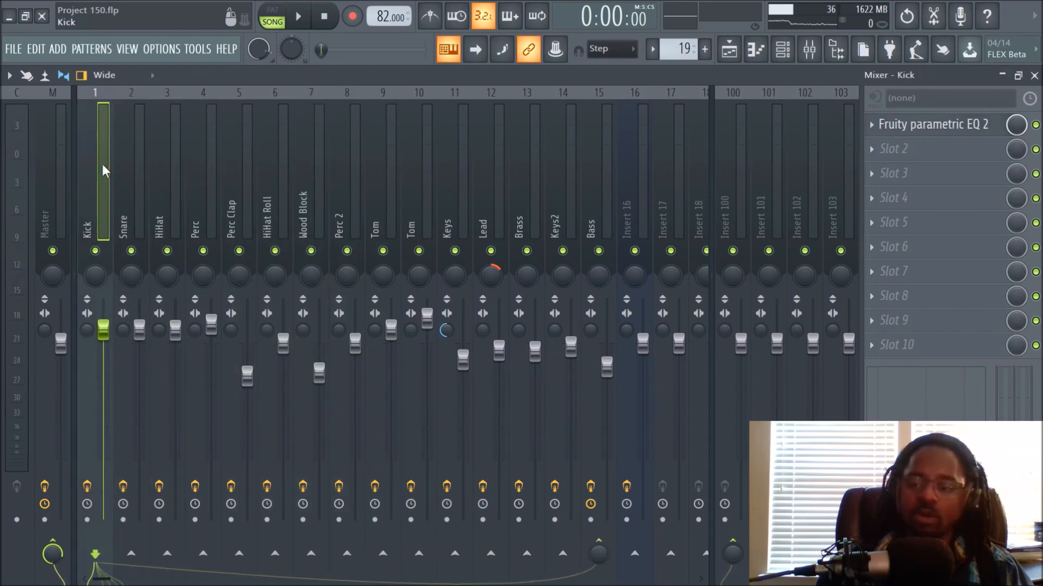
Return to the playlist and review the melody and bass clips on Tracks 9 to 13 across the opening sections.
{"action": "left_click", "coordinate": [729, 50]}
{"action": "scroll", "coordinate": [601, 142], "scroll_direction": "down", "scroll_amount": 2}
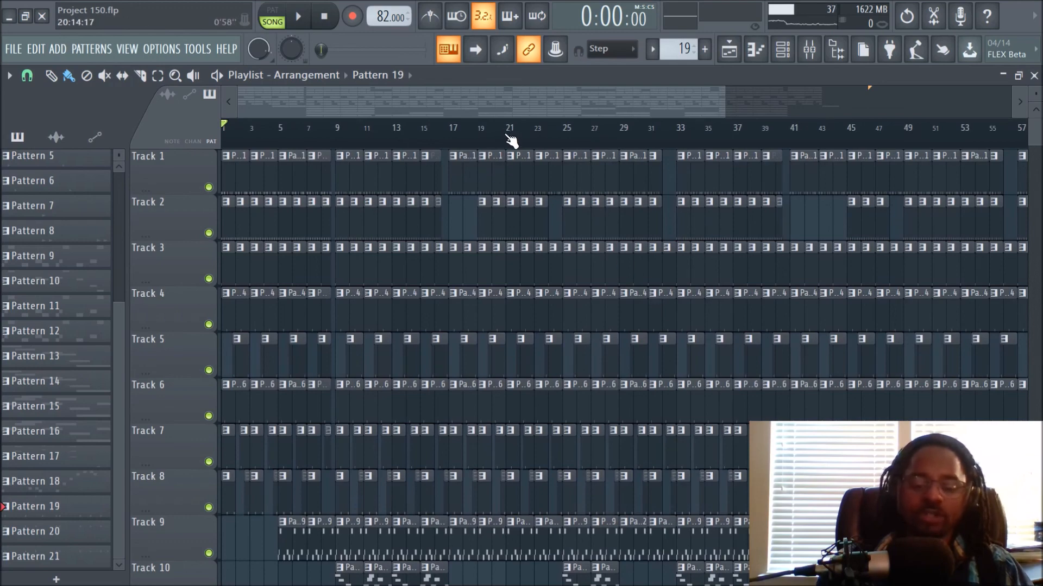
{"action": "scroll", "coordinate": [510, 140], "scroll_direction": "up", "scroll_amount": 2}
{"action": "scroll", "coordinate": [538, 230], "scroll_direction": "down", "scroll_amount": 4}
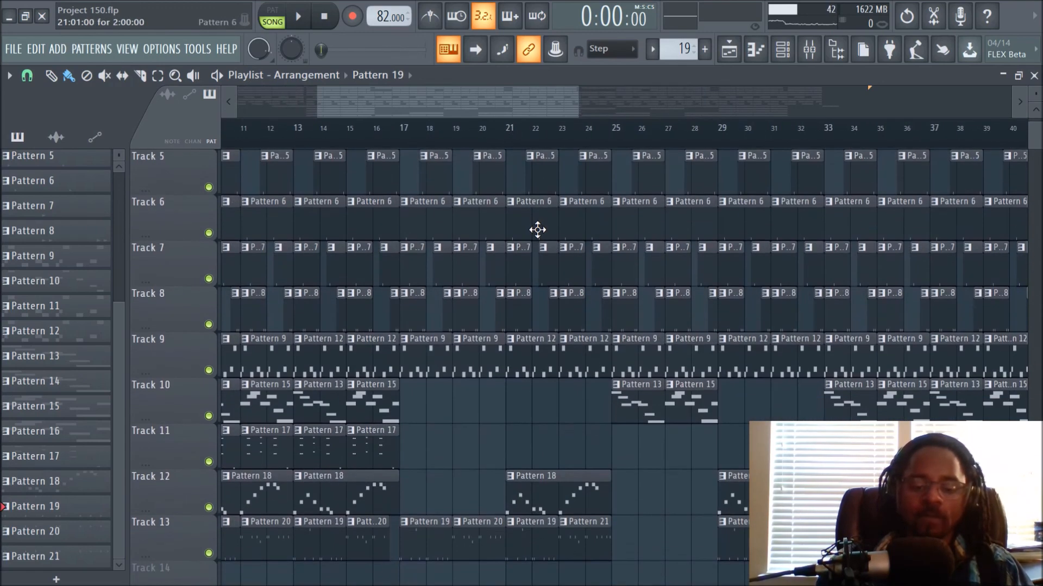
{"action": "left_click_drag", "start_coordinate": [508, 101], "coordinate": [428, 101]}
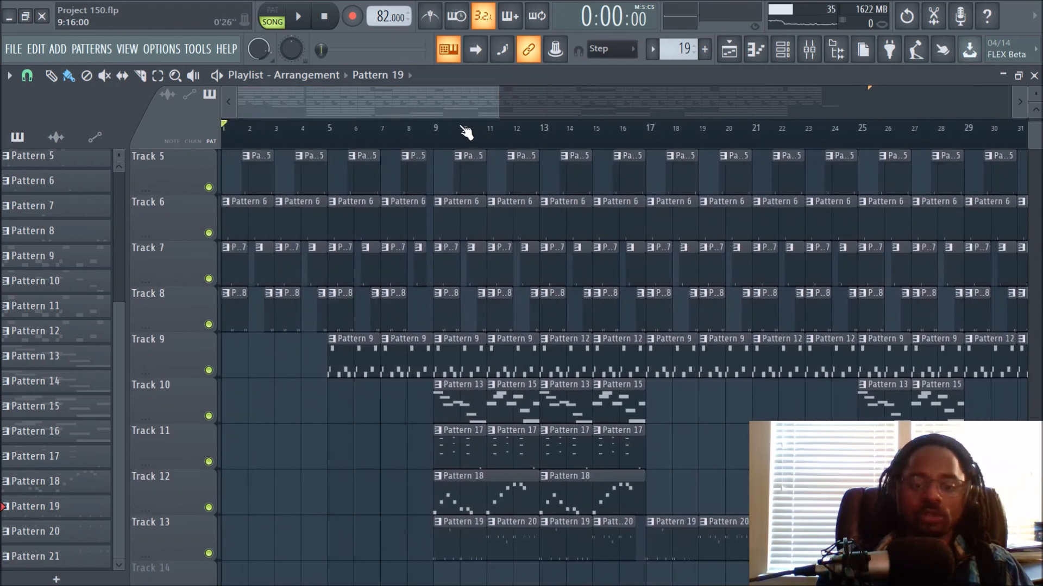
{"action": "scroll", "coordinate": [466, 133], "scroll_direction": "down", "scroll_amount": 2}
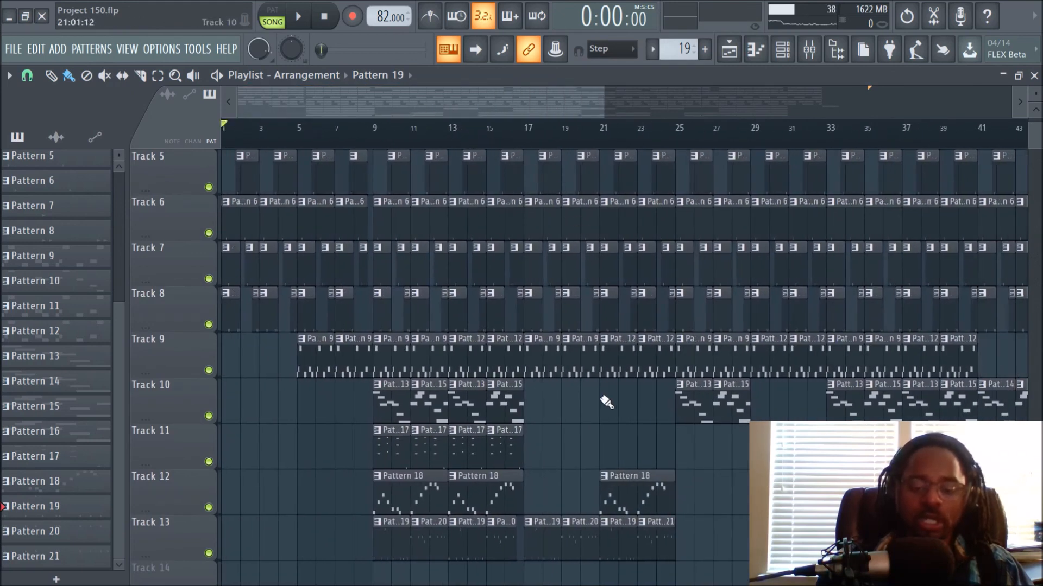